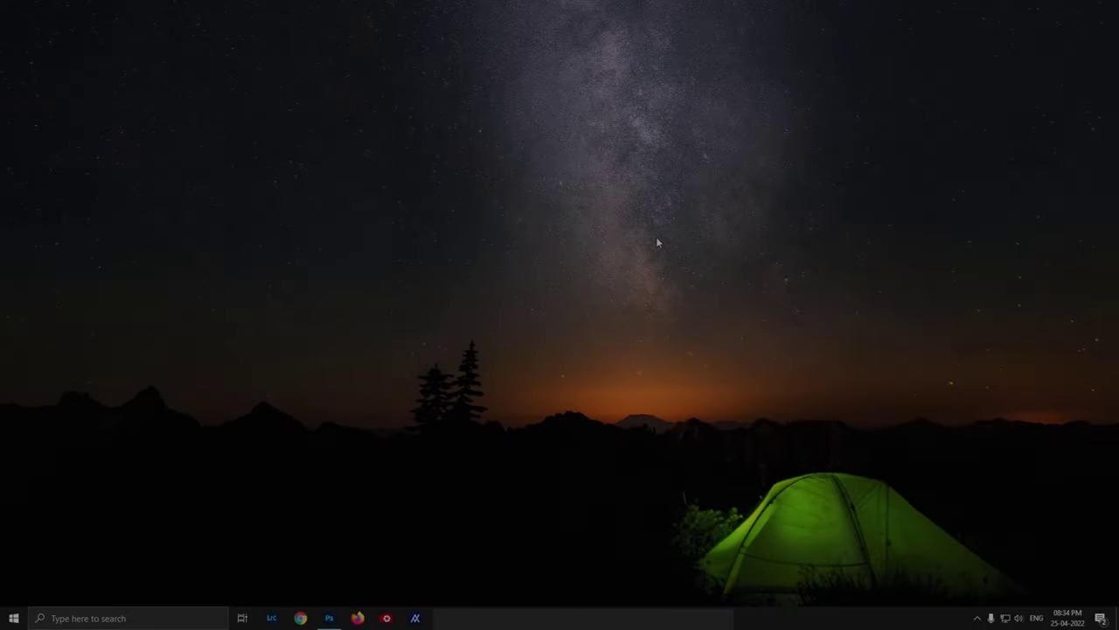
Launch Firefox from the taskbar so the Google home page shows.
{"action": "left_click", "coordinate": [357, 618]}
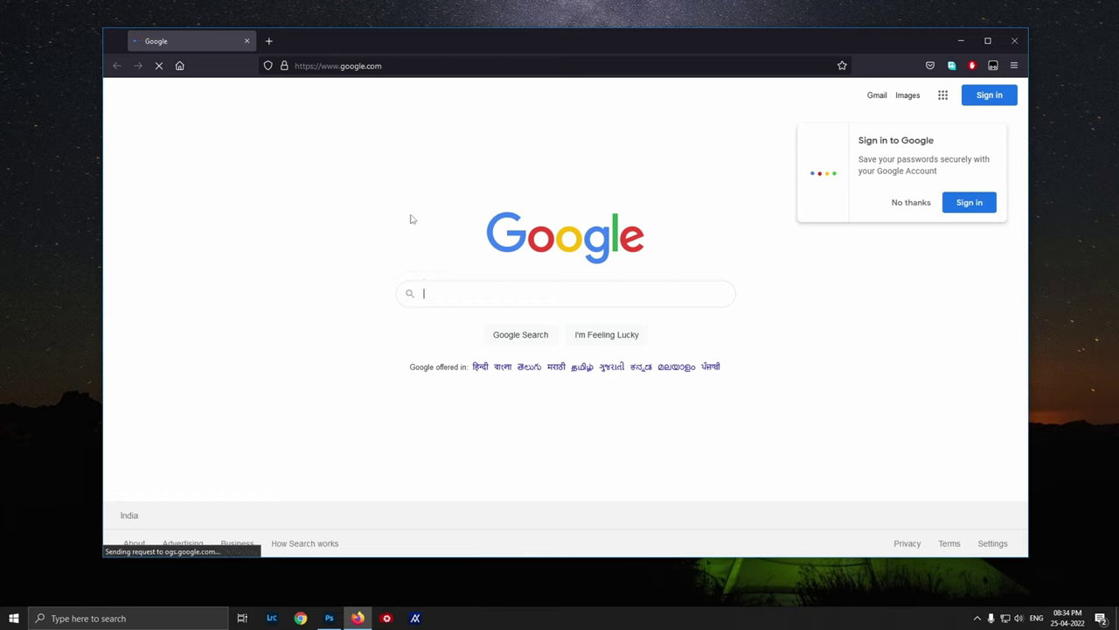
Go to freepik.com and accept all cookies.
{"action": "left_click", "coordinate": [413, 66]}
{"action": "type", "text": "f"}
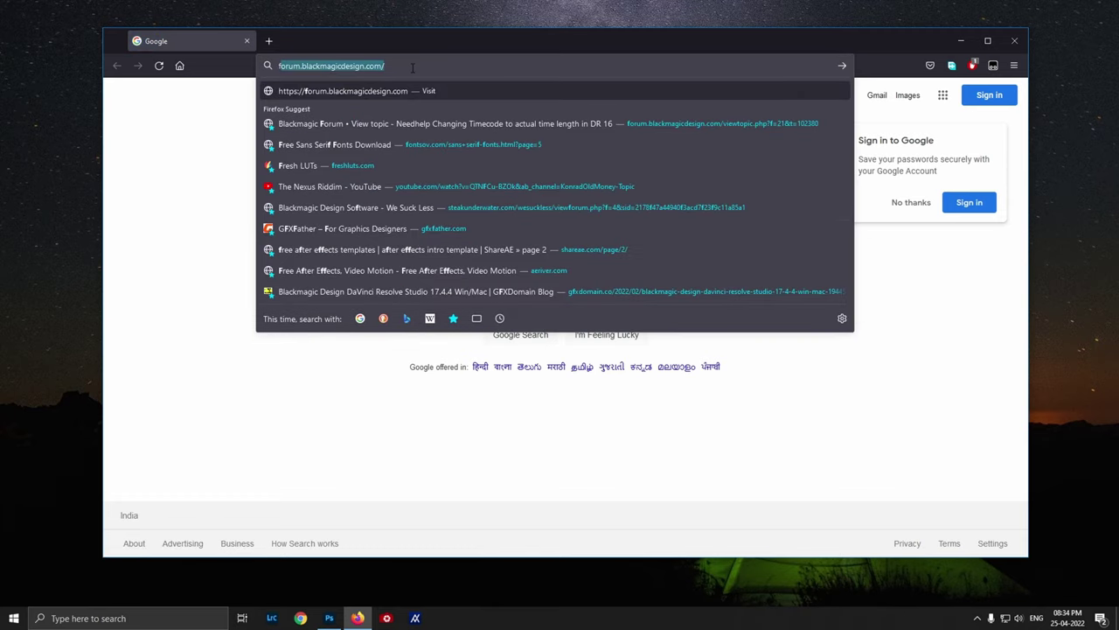
{"action": "type", "text": "reepik"}
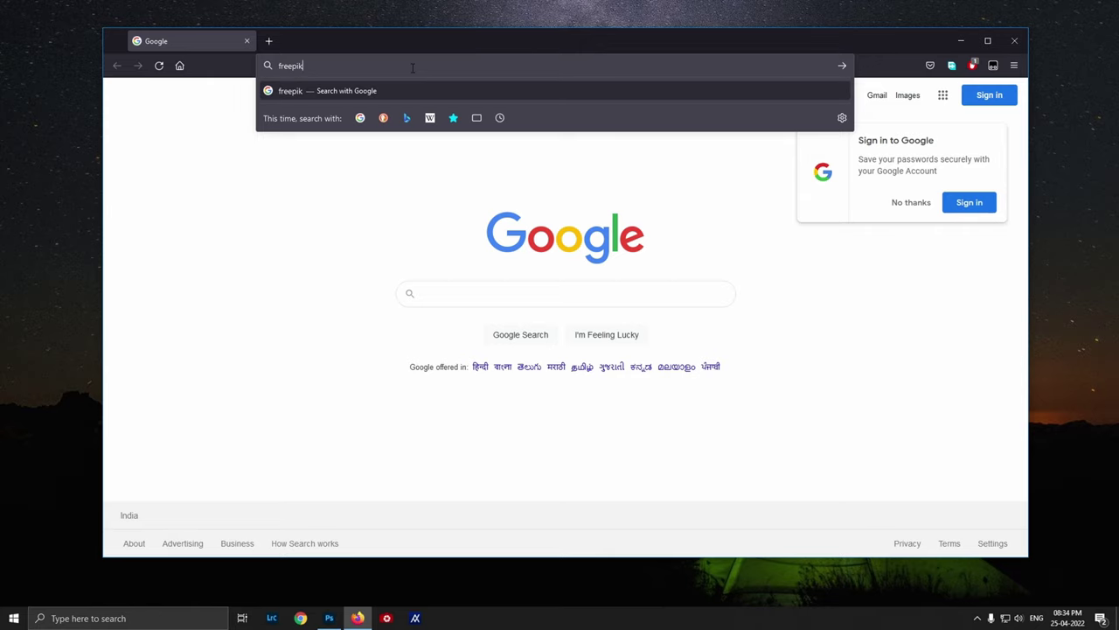
{"action": "key", "text": "ctrl+Return"}
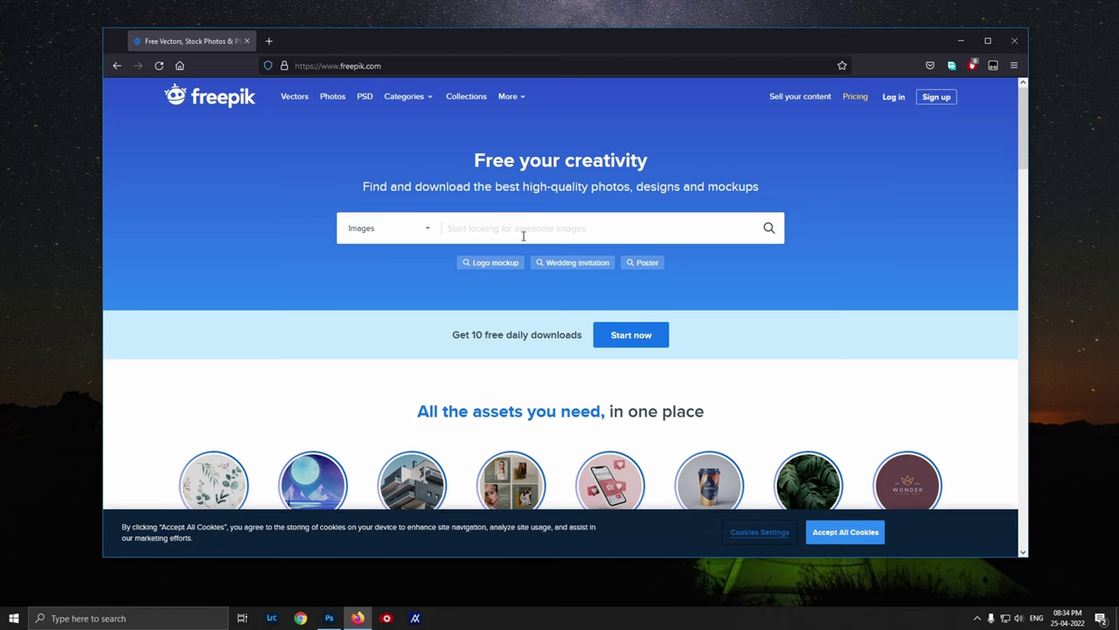
{"action": "left_click", "coordinate": [841, 532]}
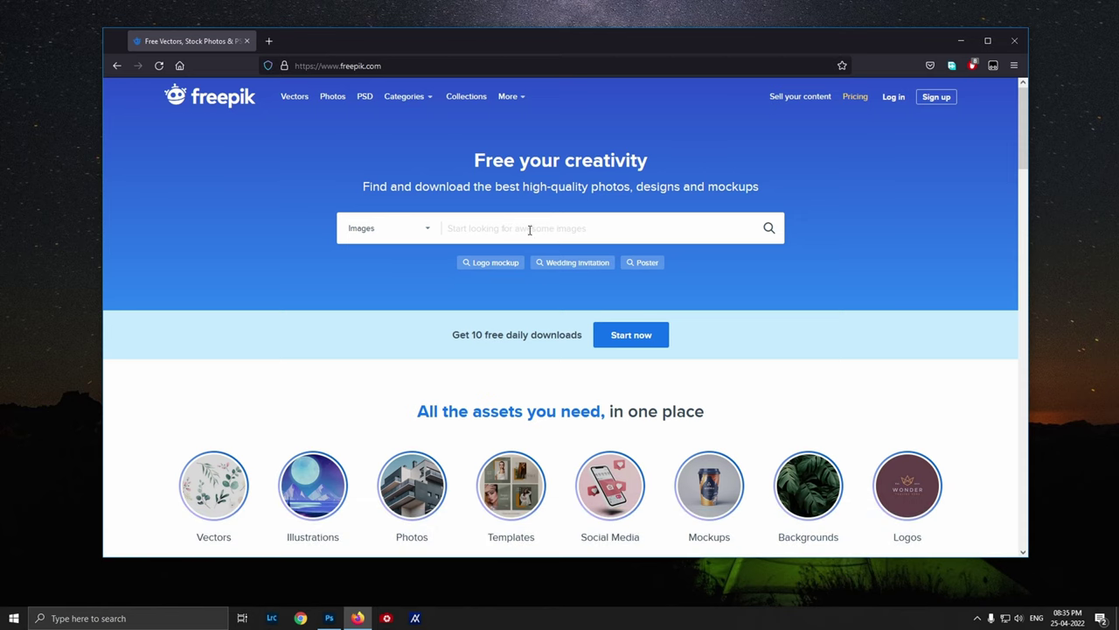
Search 'vector line border', open the Vintage dividers set, and choose Free download.
{"action": "type", "text": "vector line border"}
{"action": "key", "text": "Return"}
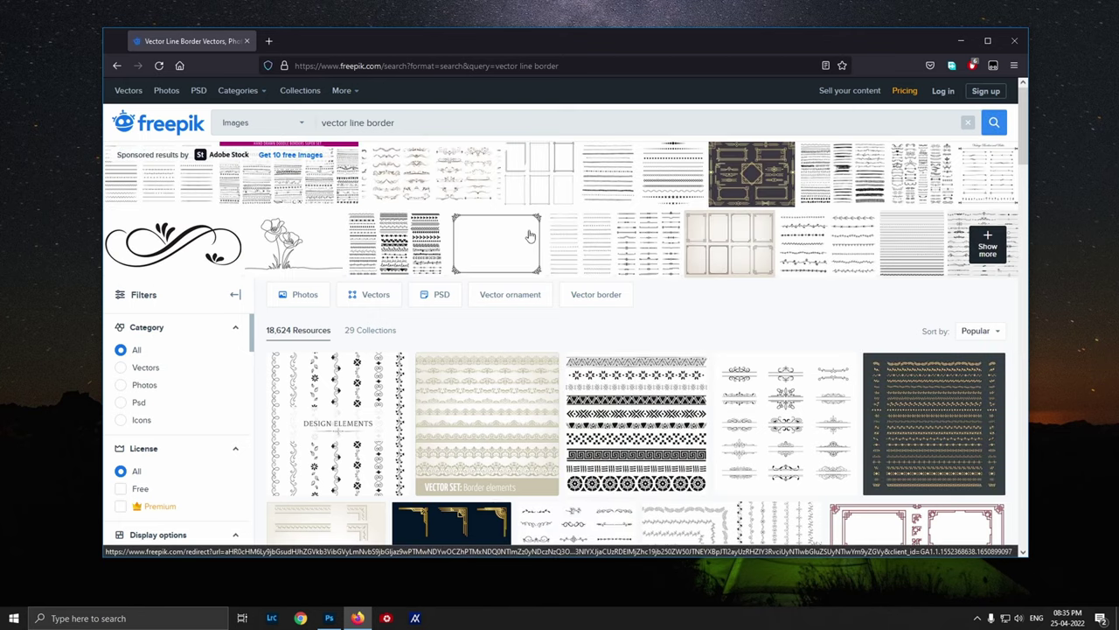
{"action": "scroll", "coordinate": [765, 328], "scroll_direction": "down", "scroll_amount": 1}
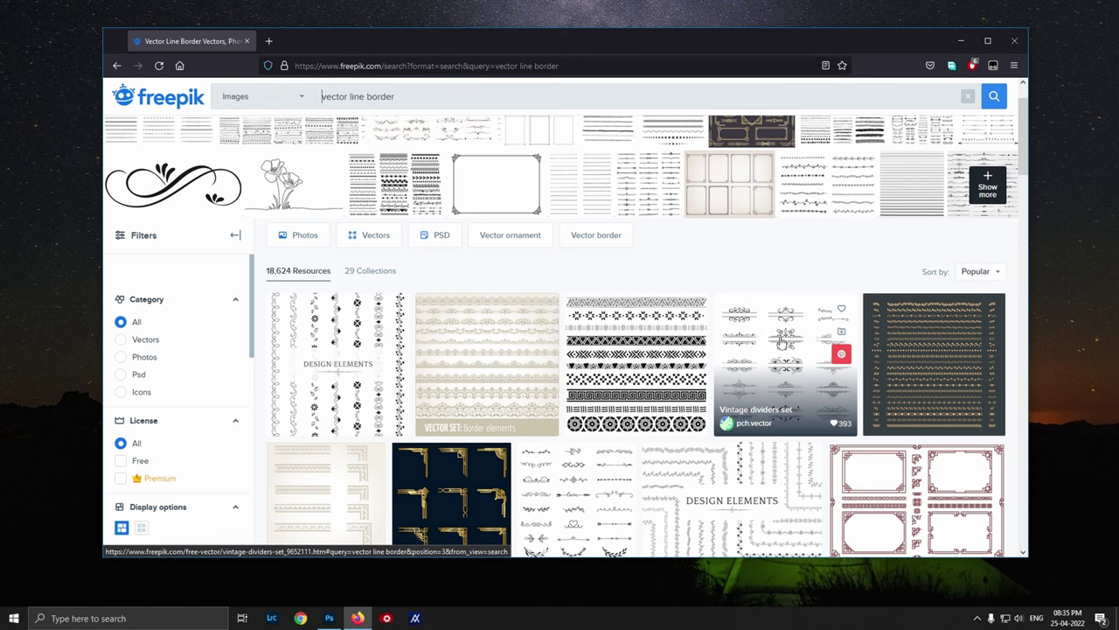
{"action": "left_click", "coordinate": [780, 341]}
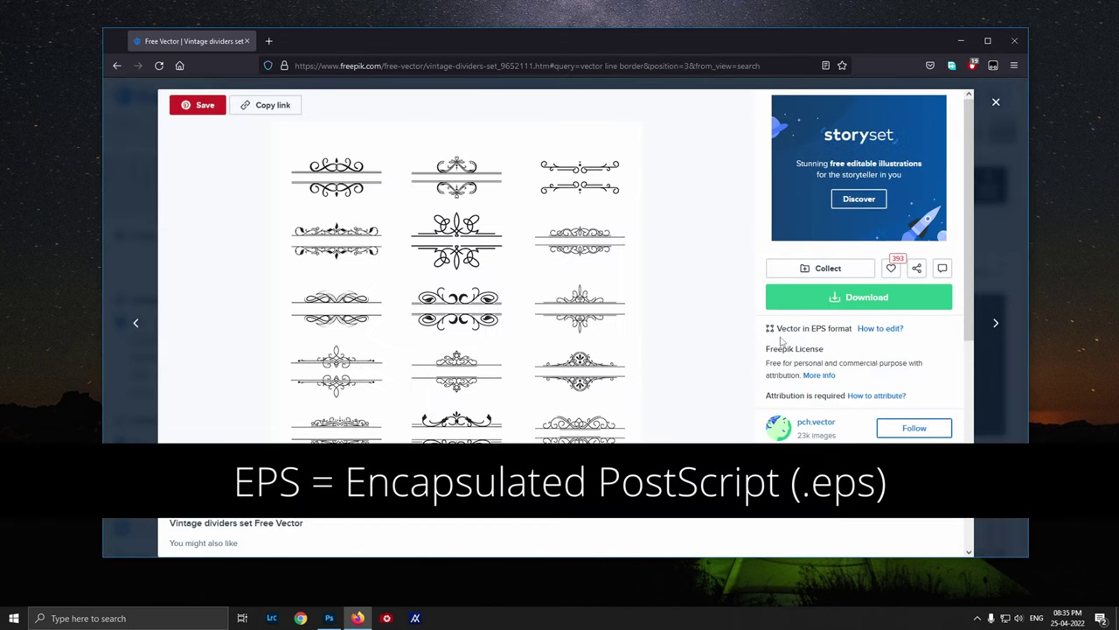
{"action": "left_click", "coordinate": [876, 300]}
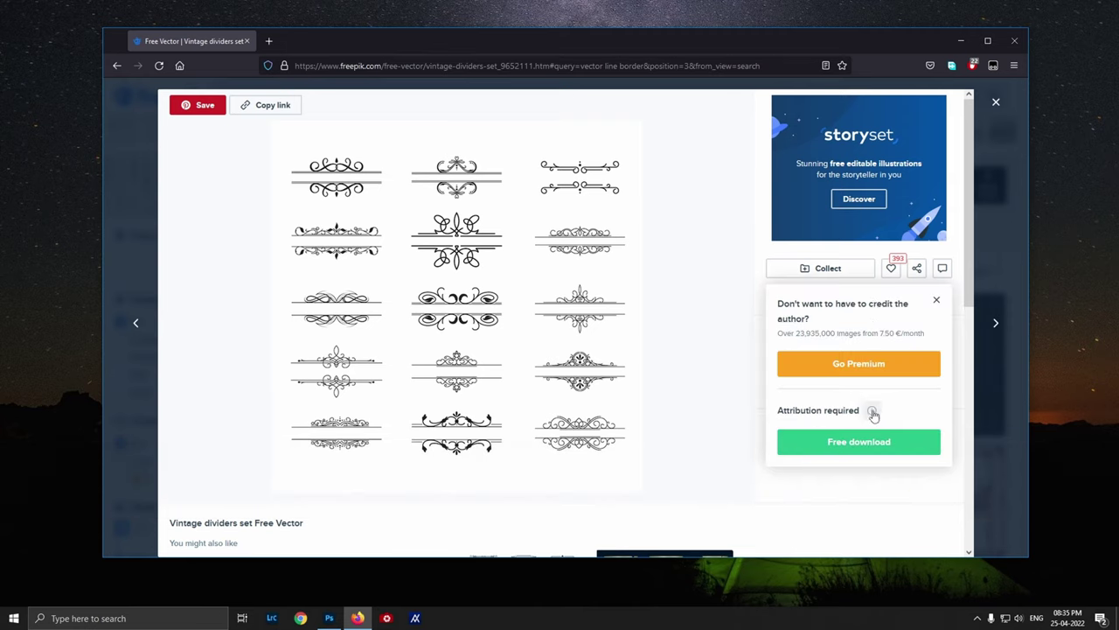
{"action": "left_click", "coordinate": [875, 447]}
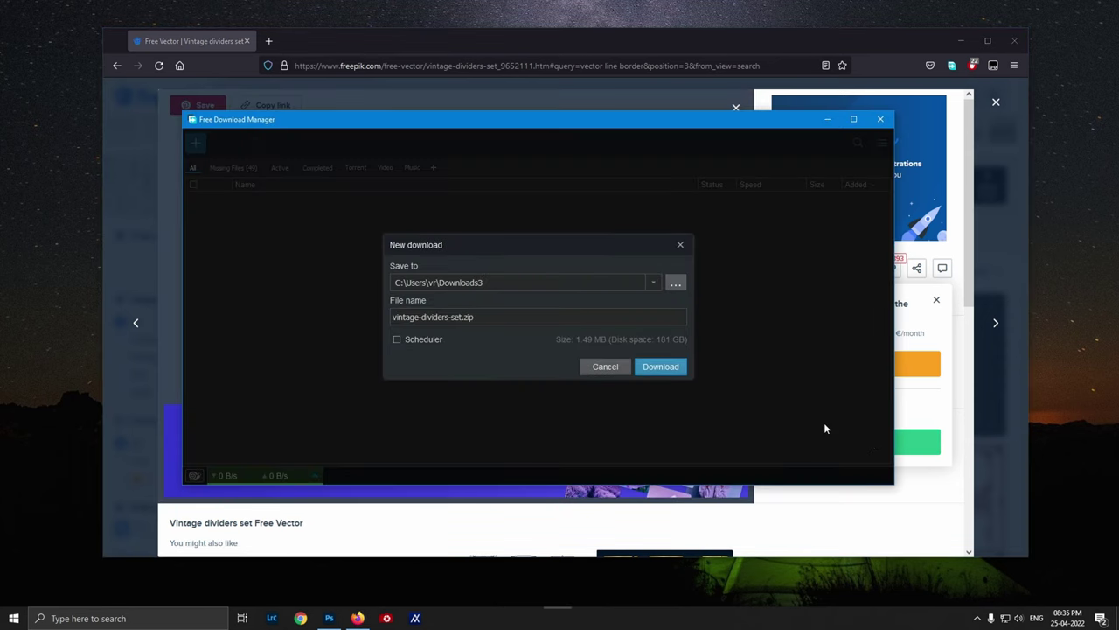
Save vintage-dividers-set.zip into Downloads3 and show it in File Explorer.
{"action": "left_click", "coordinate": [673, 374]}
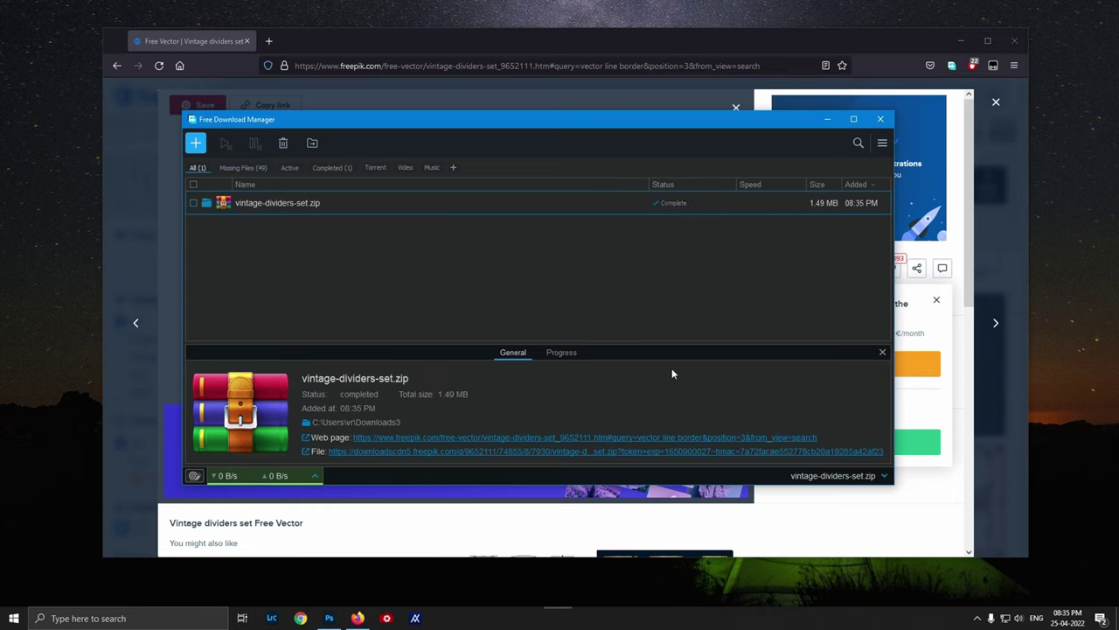
{"action": "right_click", "coordinate": [380, 203]}
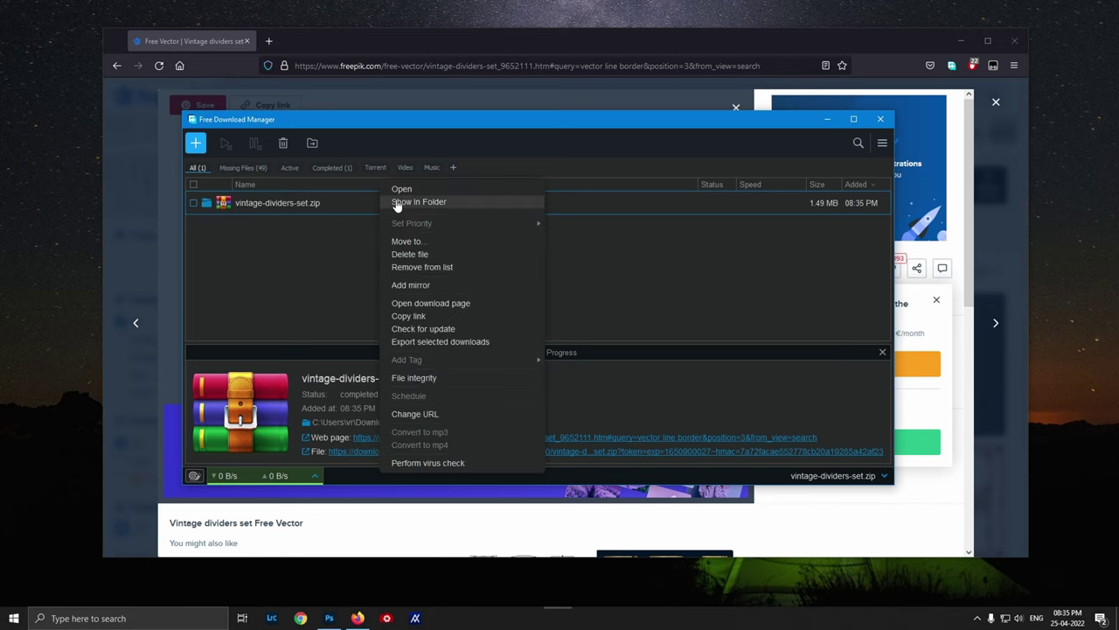
{"action": "left_click", "coordinate": [393, 201]}
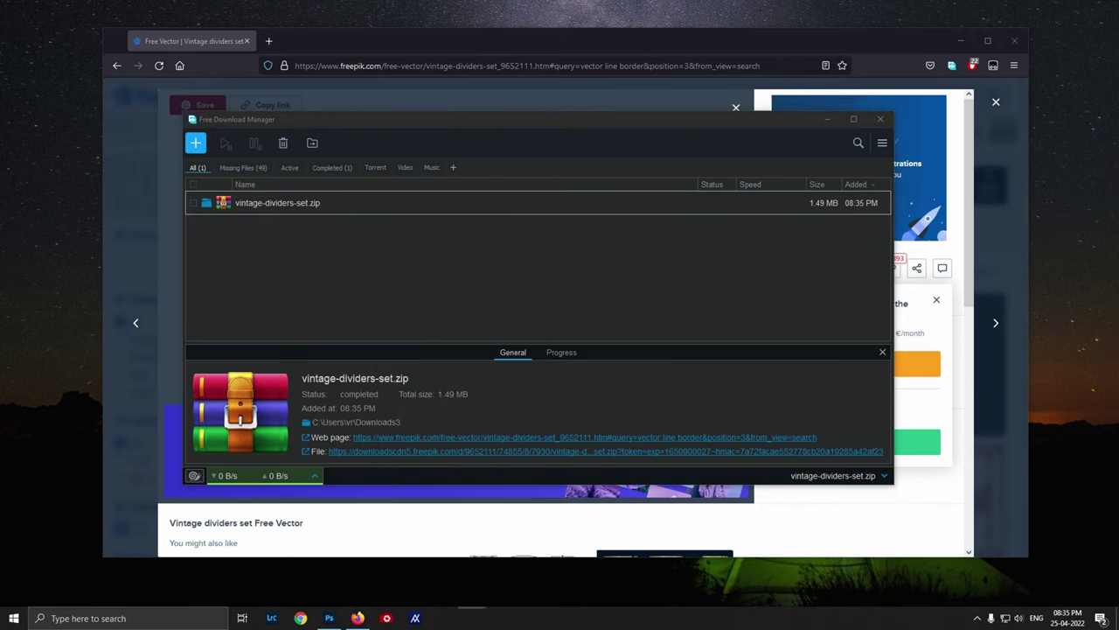
{"action": "left_click_drag", "start_coordinate": [713, 121], "coordinate": [531, 127]}
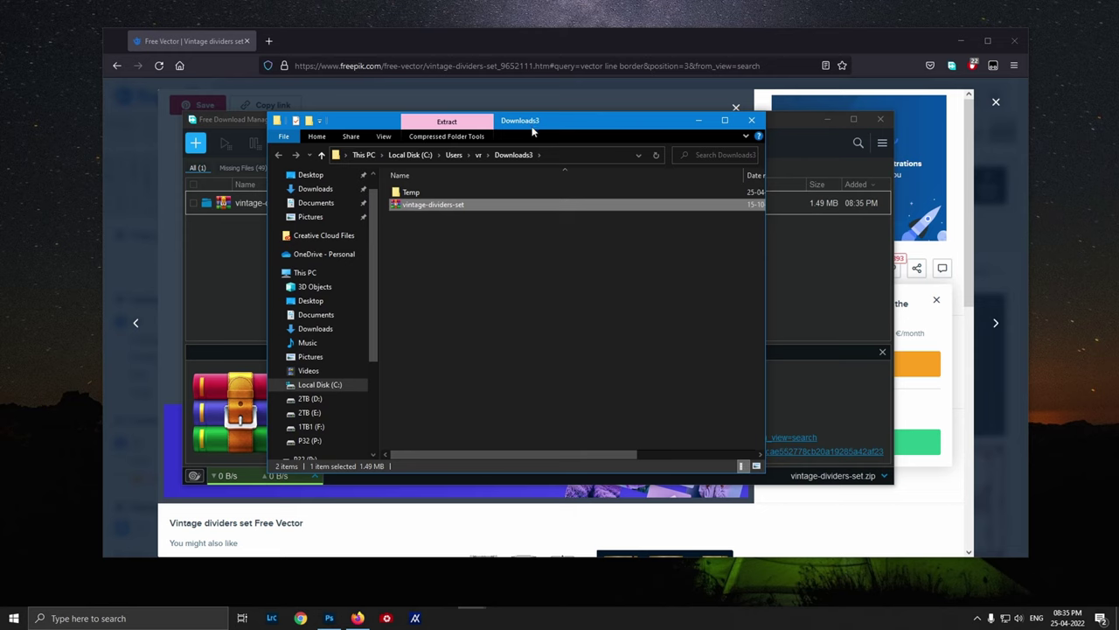
Open vintage-dividers-set.zip in WinRAR, read License free.txt, and preview 7930.jpg.
{"action": "double_click", "coordinate": [487, 209]}
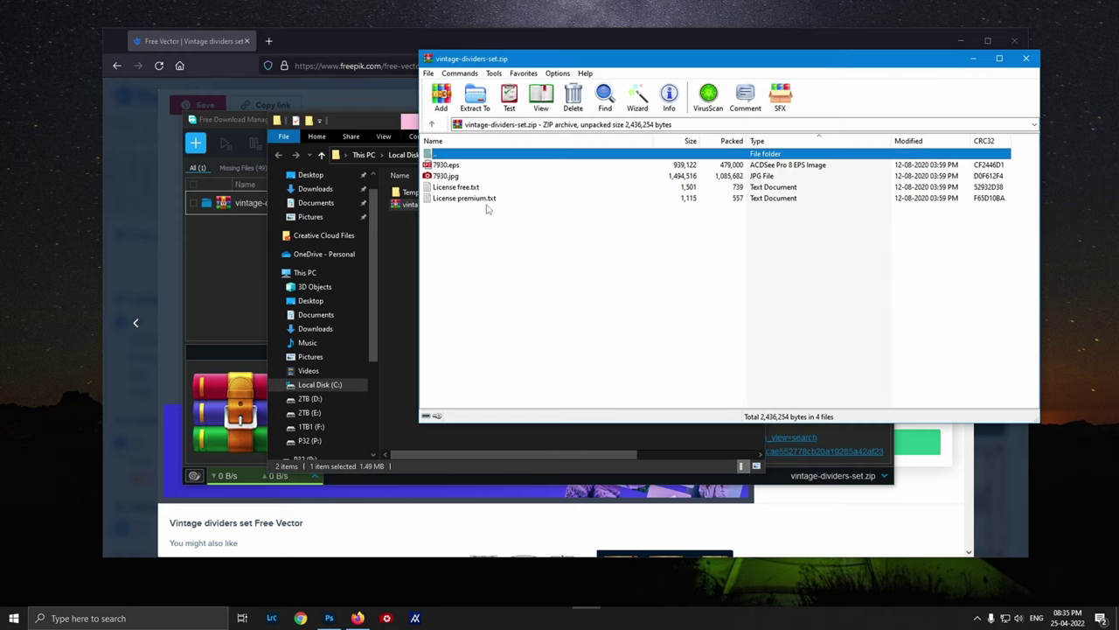
{"action": "double_click", "coordinate": [477, 187]}
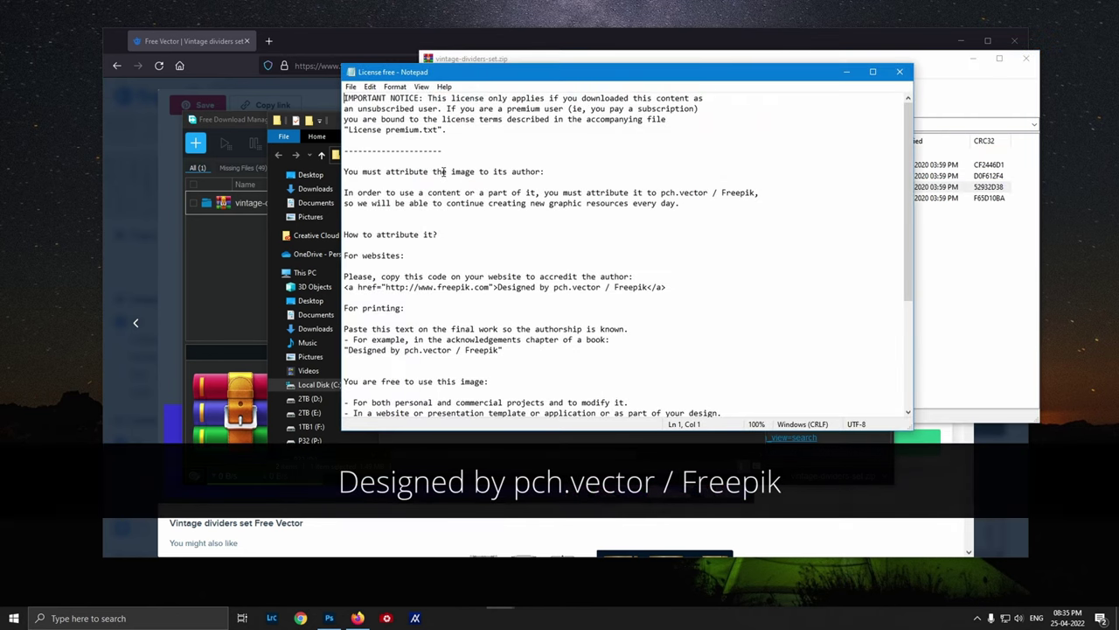
{"action": "left_click_drag", "start_coordinate": [433, 172], "coordinate": [337, 171]}
{"action": "left_click", "coordinate": [521, 211]}
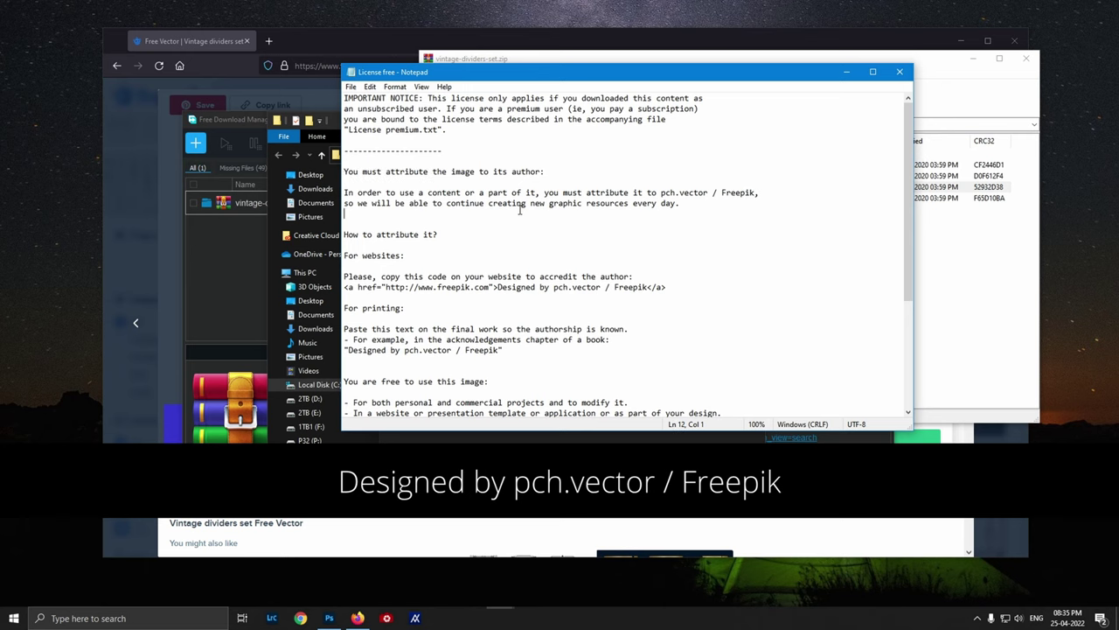
{"action": "scroll", "coordinate": [520, 210], "scroll_direction": "down", "scroll_amount": 3}
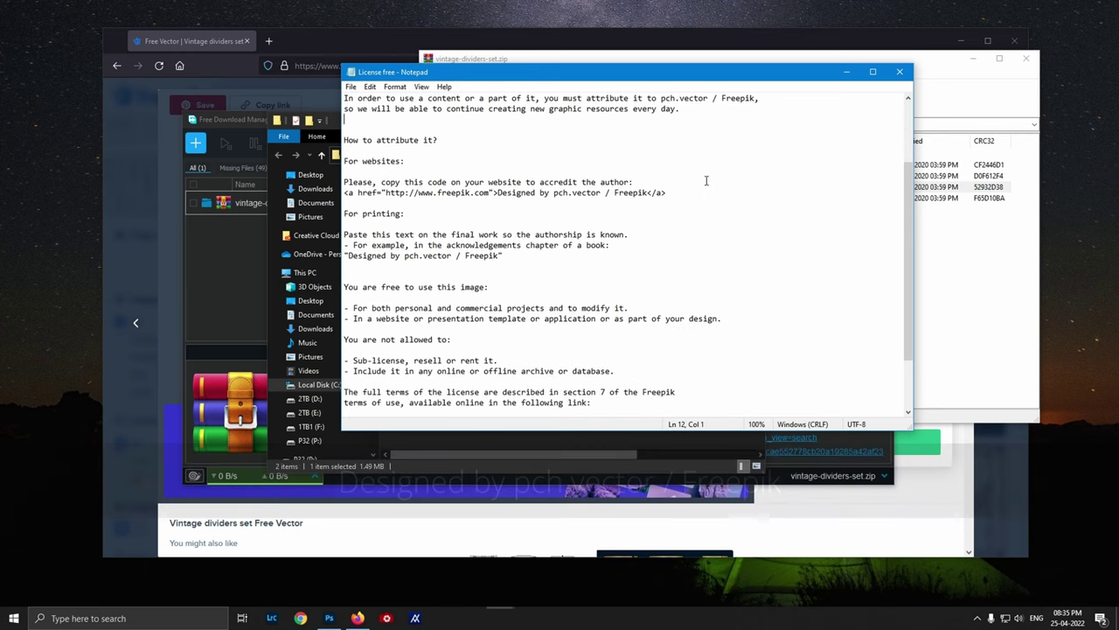
{"action": "left_click", "coordinate": [901, 72]}
{"action": "double_click", "coordinate": [461, 176]}
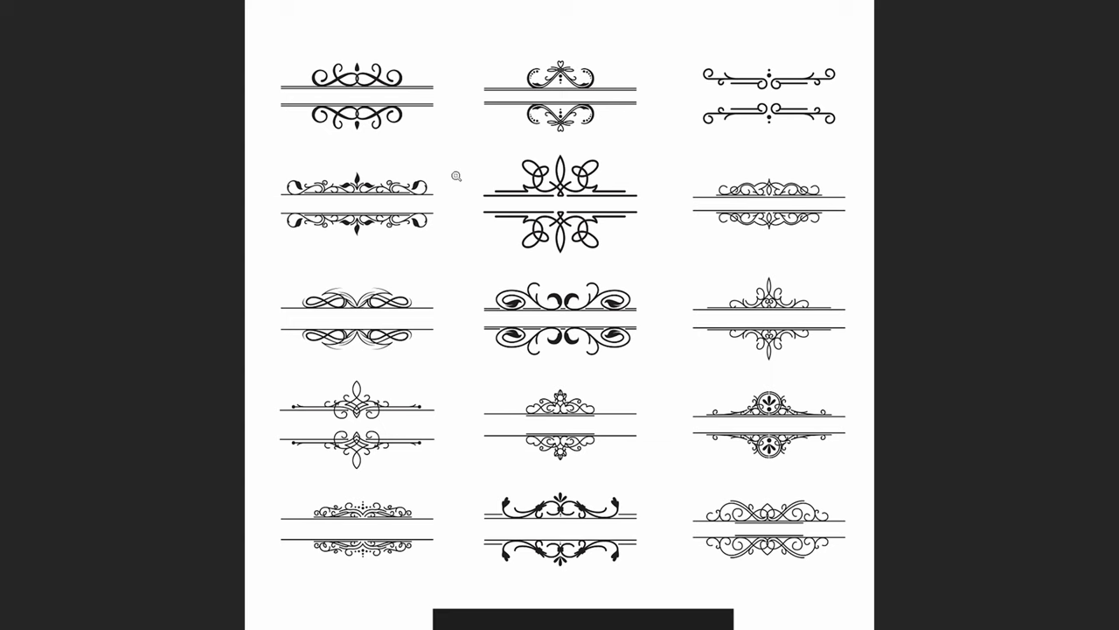
{"action": "key", "text": "Escape"}
Extract 7930.eps from the archive onto the desktop and close WinRAR.
{"action": "key", "text": "Up"}
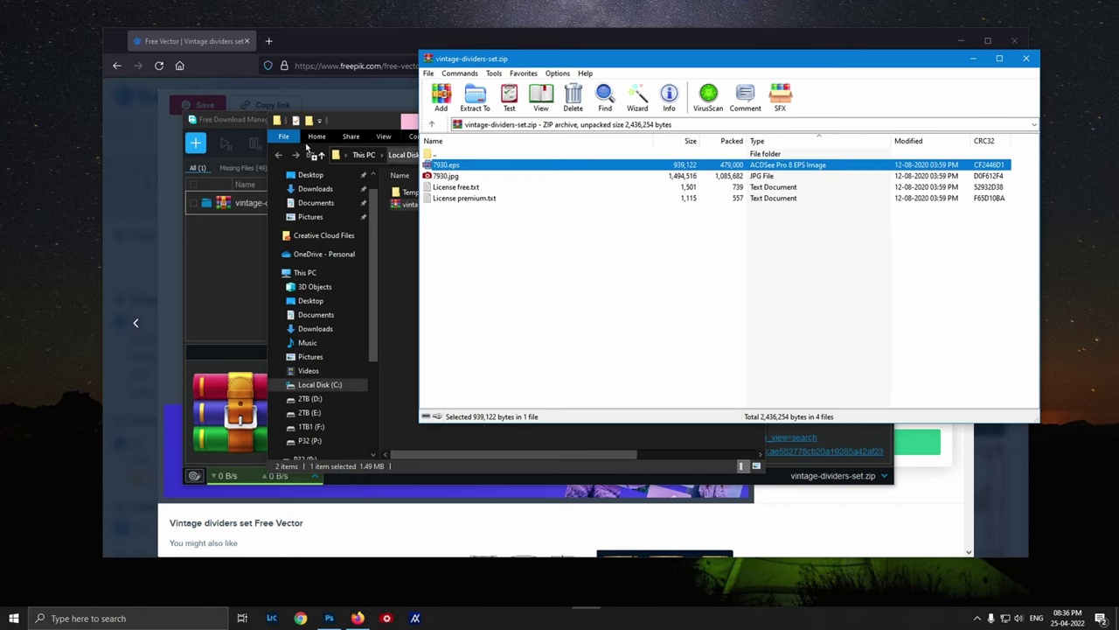
{"action": "left_click_drag", "start_coordinate": [33, 90], "coordinate": [32, 87]}
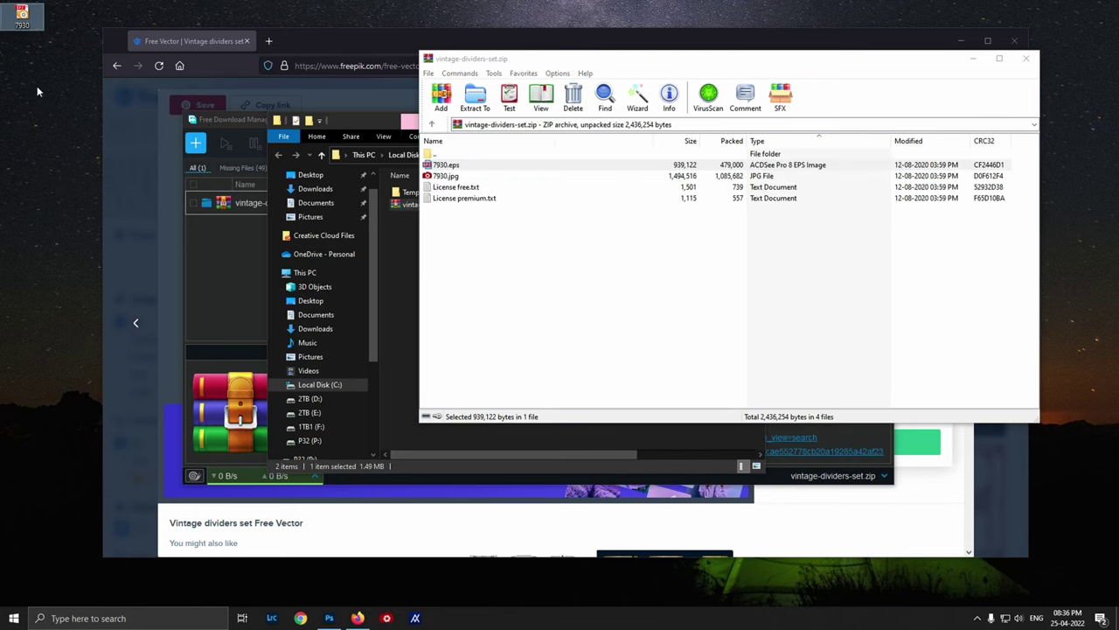
{"action": "left_click", "coordinate": [1023, 58]}
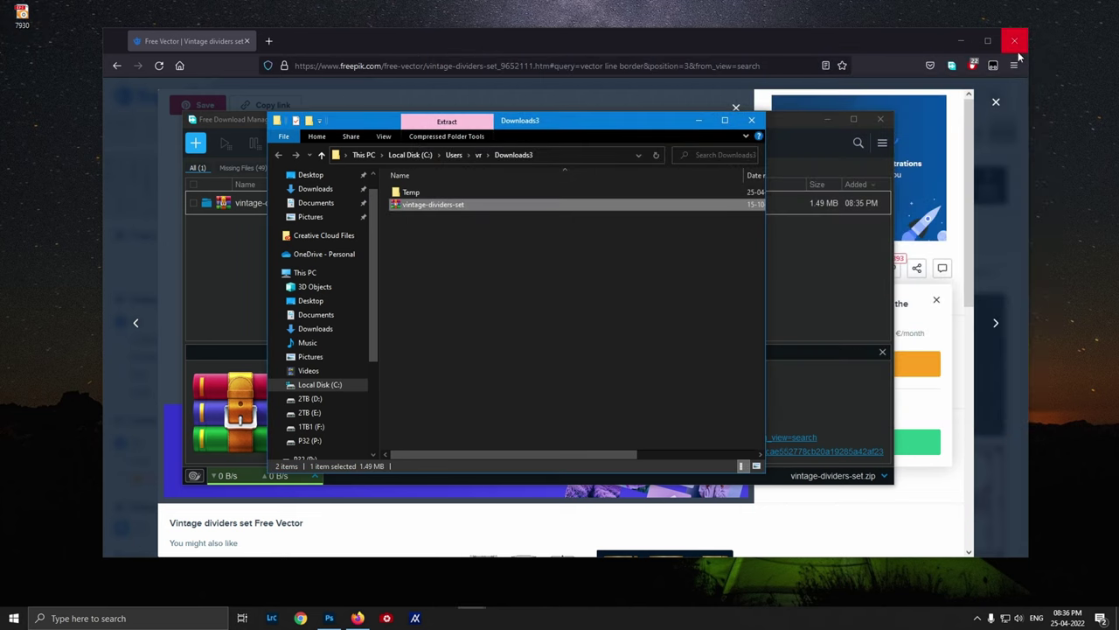
Close the Downloads3 folder, Free Download Manager and Firefox, and dismiss the .eps prompt.
{"action": "left_click", "coordinate": [751, 119]}
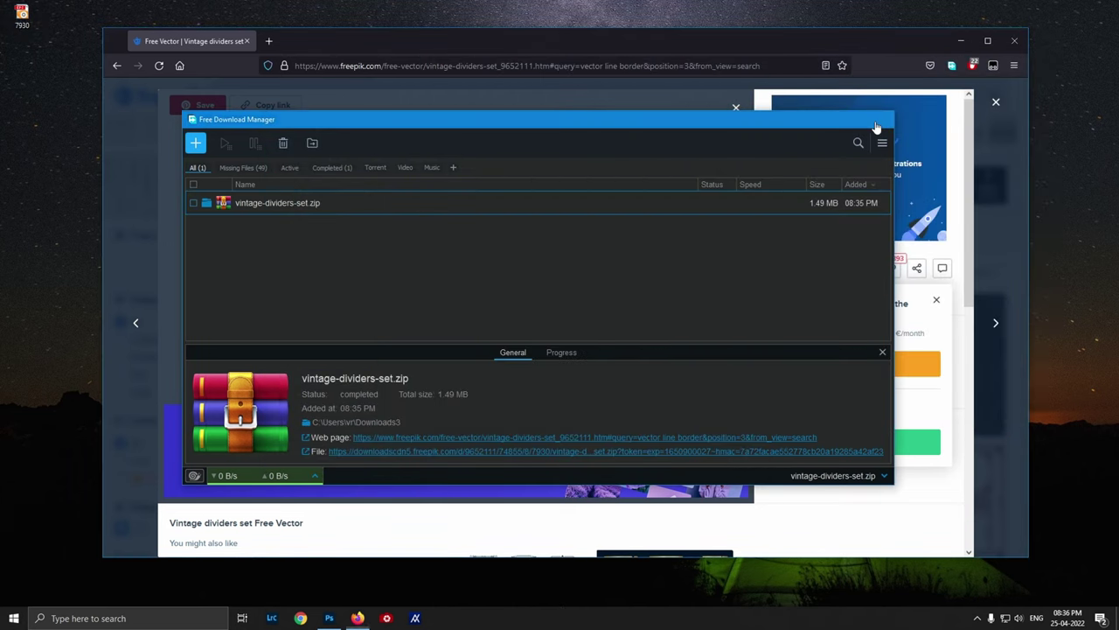
{"action": "left_click", "coordinate": [876, 125]}
{"action": "left_click", "coordinate": [1012, 42]}
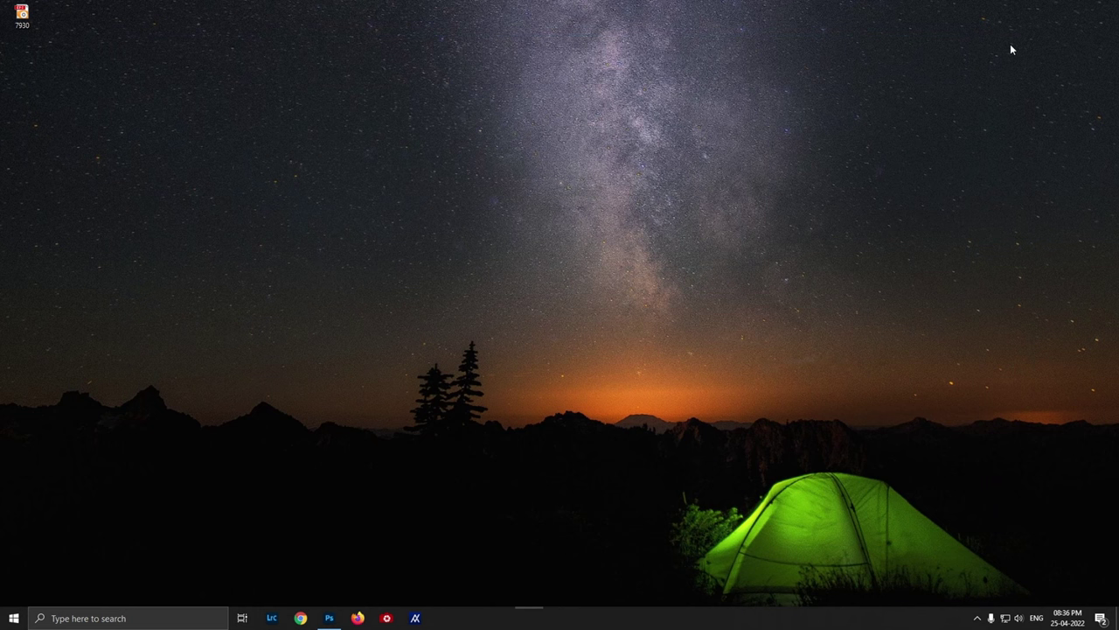
{"action": "left_click", "coordinate": [29, 27]}
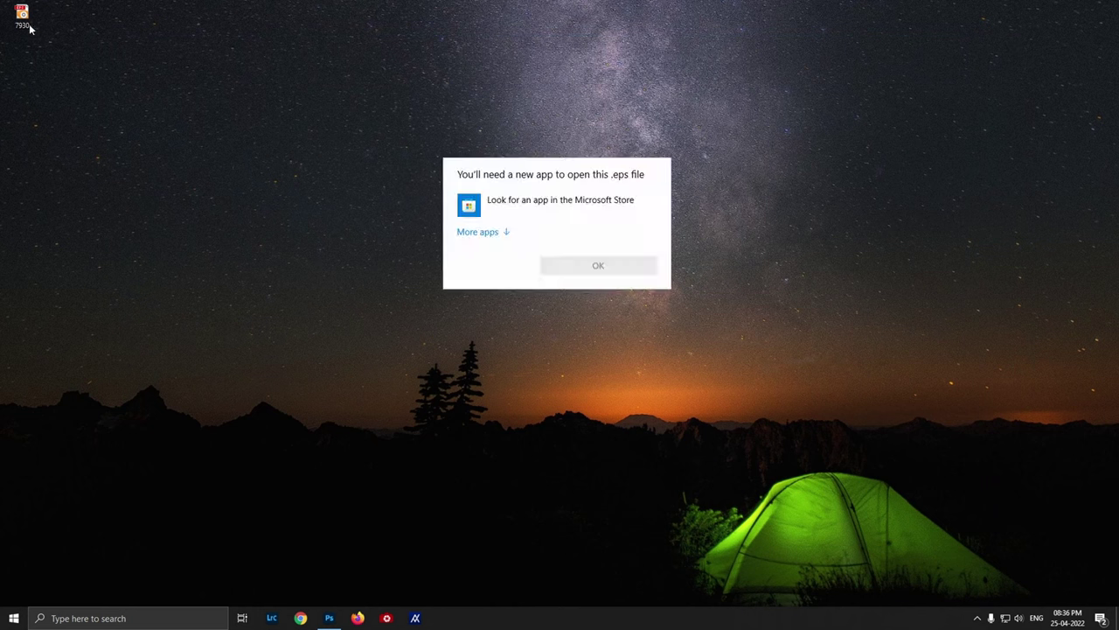
{"action": "left_click", "coordinate": [30, 27]}
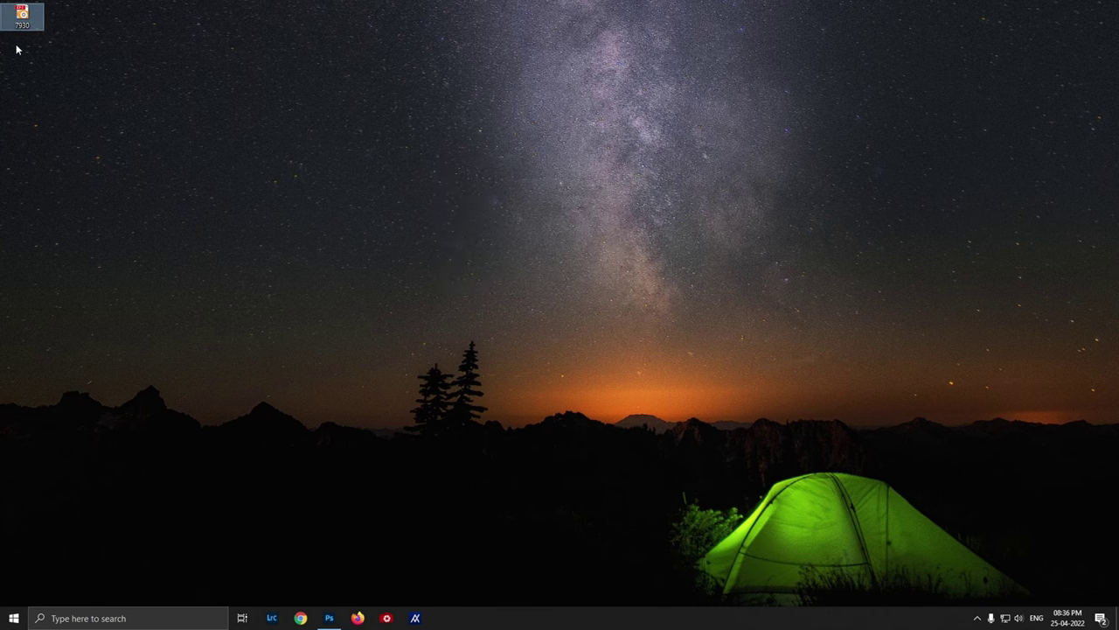
Open 7930.eps in Photoshop with the default Rasterize EPS settings.
{"action": "left_click", "coordinate": [328, 617]}
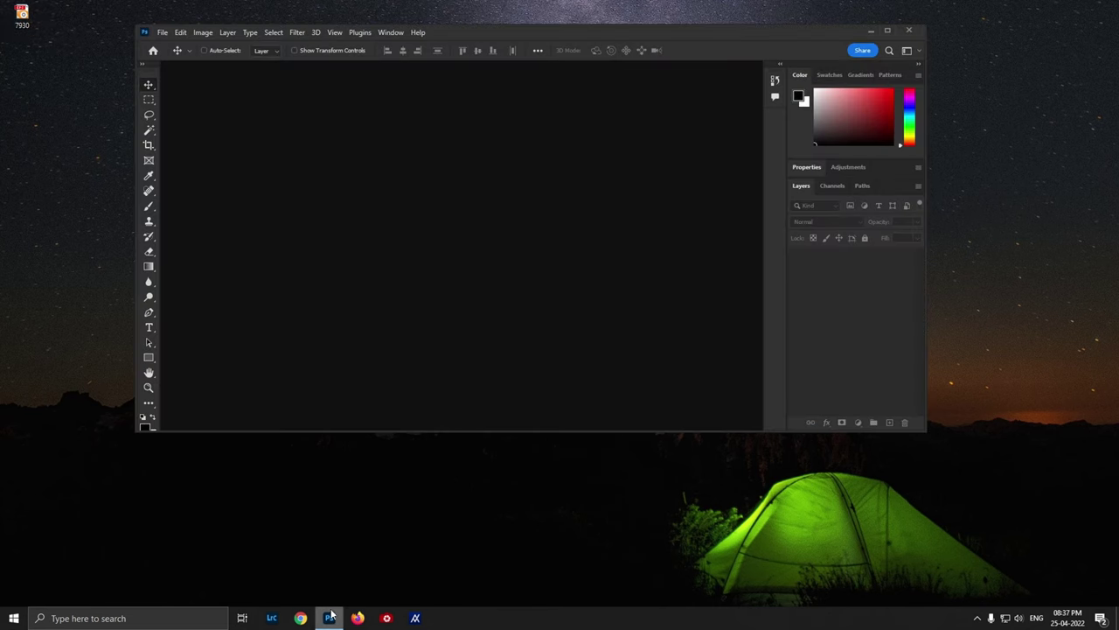
{"action": "left_click_drag", "start_coordinate": [30, 24], "coordinate": [320, 163]}
{"action": "left_click", "coordinate": [639, 166]}
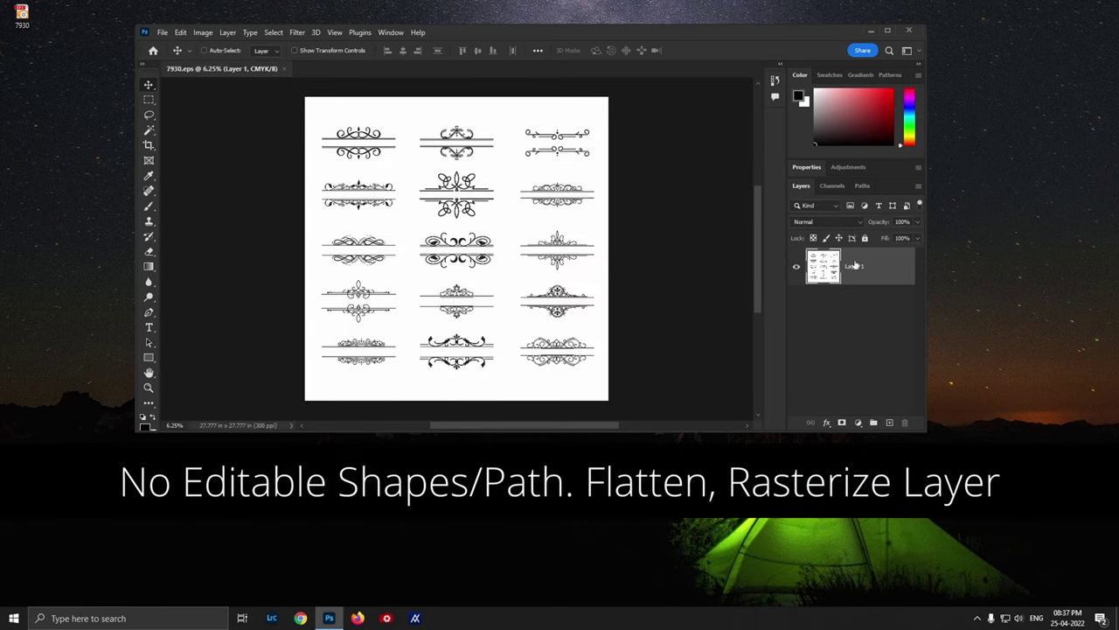
Close 7930.eps without saving and minimize Photoshop.
{"action": "left_click", "coordinate": [282, 70]}
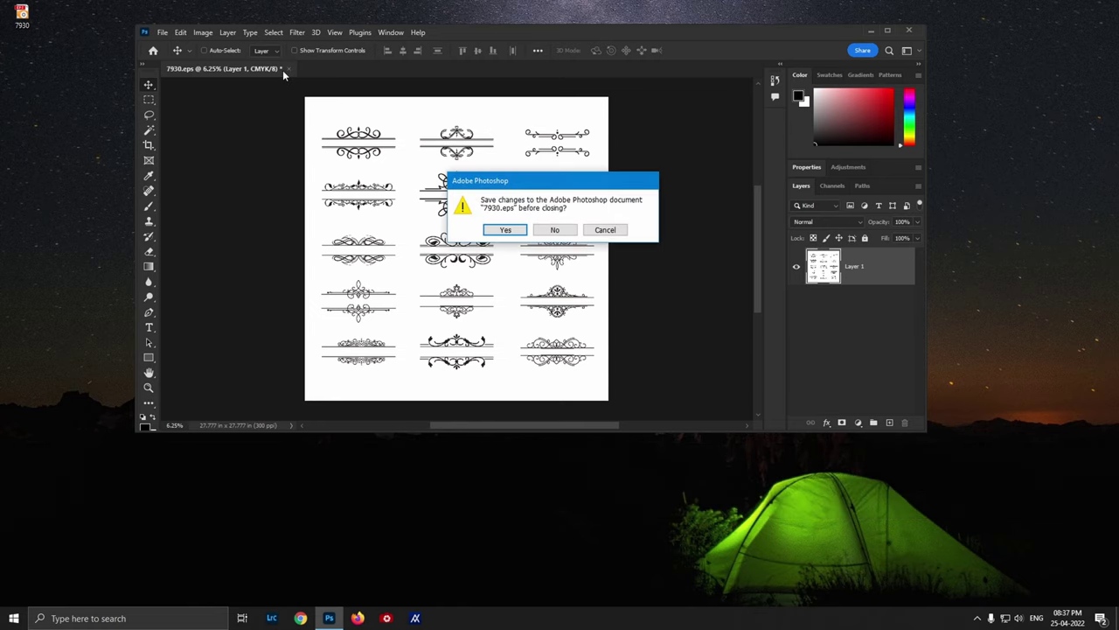
{"action": "left_click", "coordinate": [544, 231]}
{"action": "left_click", "coordinate": [870, 31]}
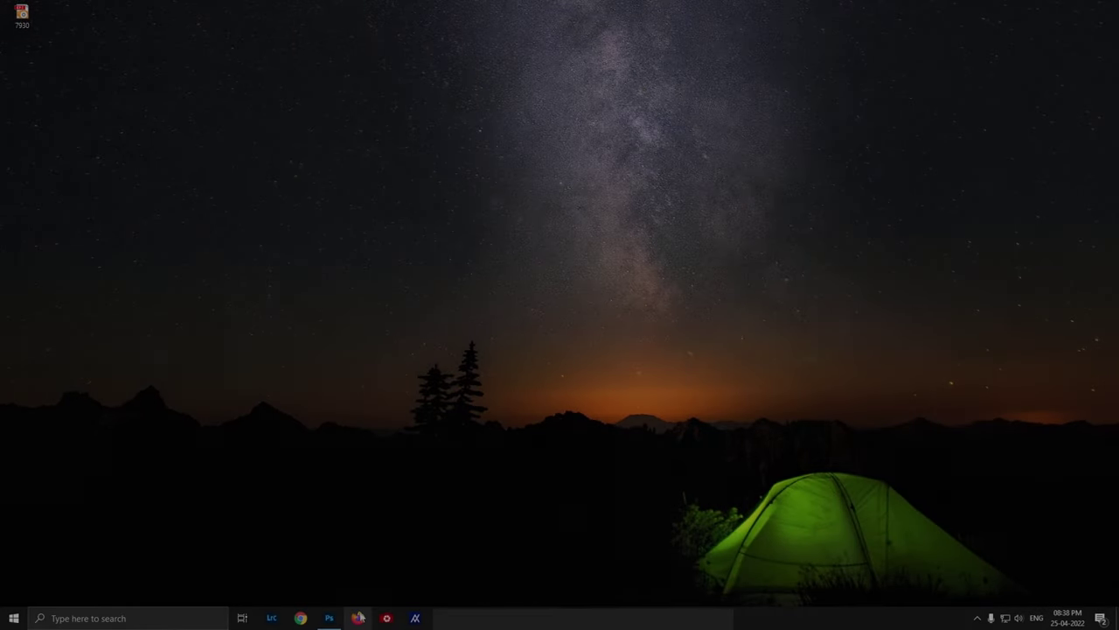
Open Firefox and search the web for 'Photopea'.
{"action": "left_click", "coordinate": [359, 617]}
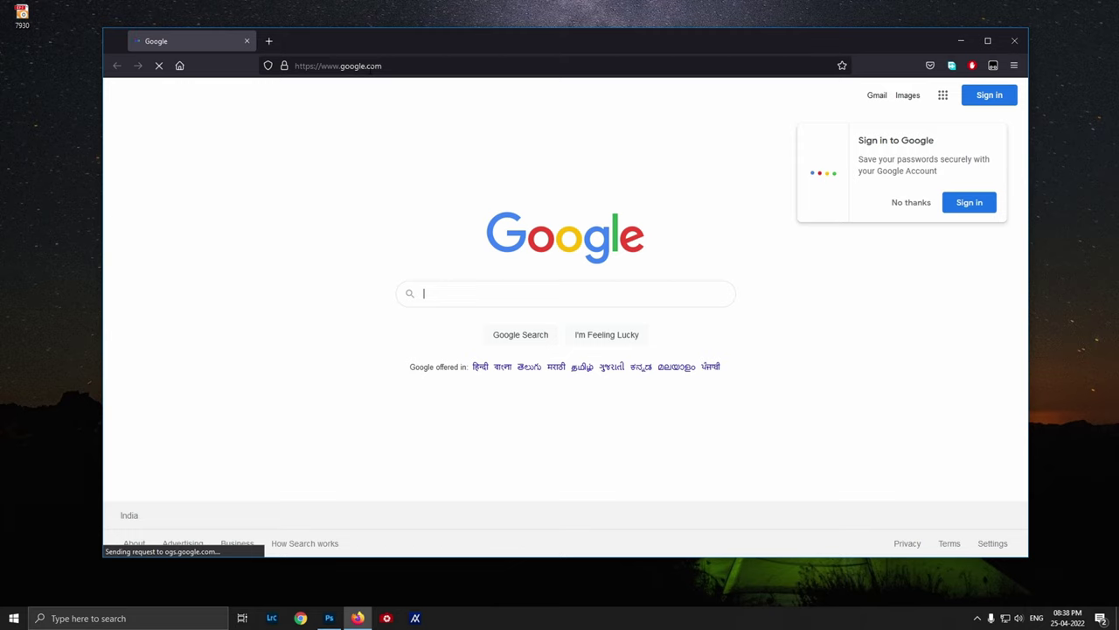
{"action": "left_click", "coordinate": [370, 68]}
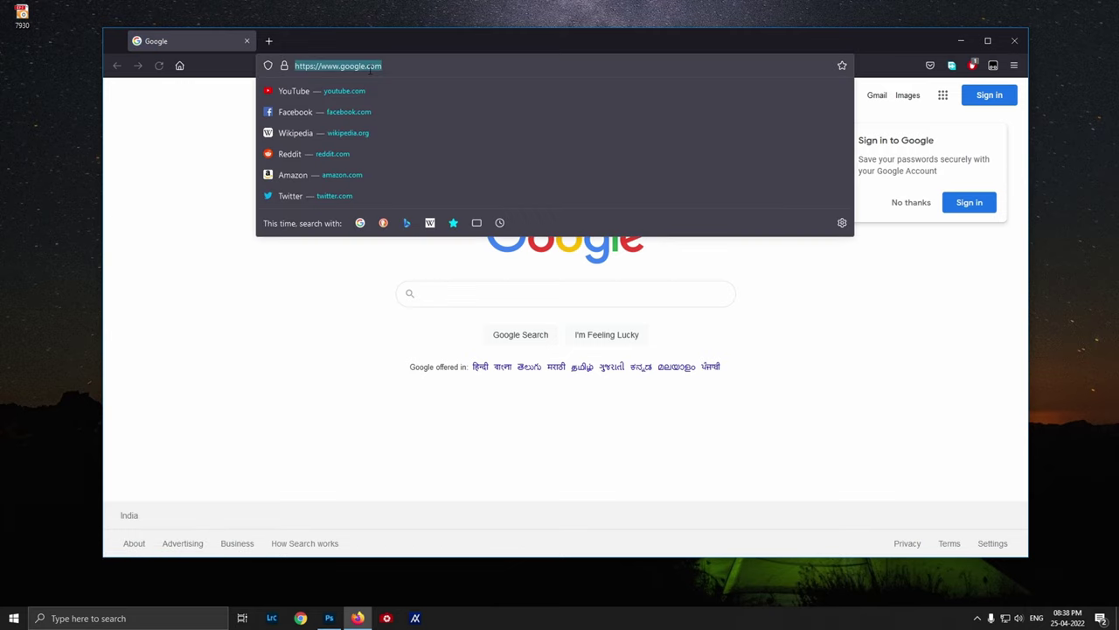
{"action": "type", "text": "Photop"}
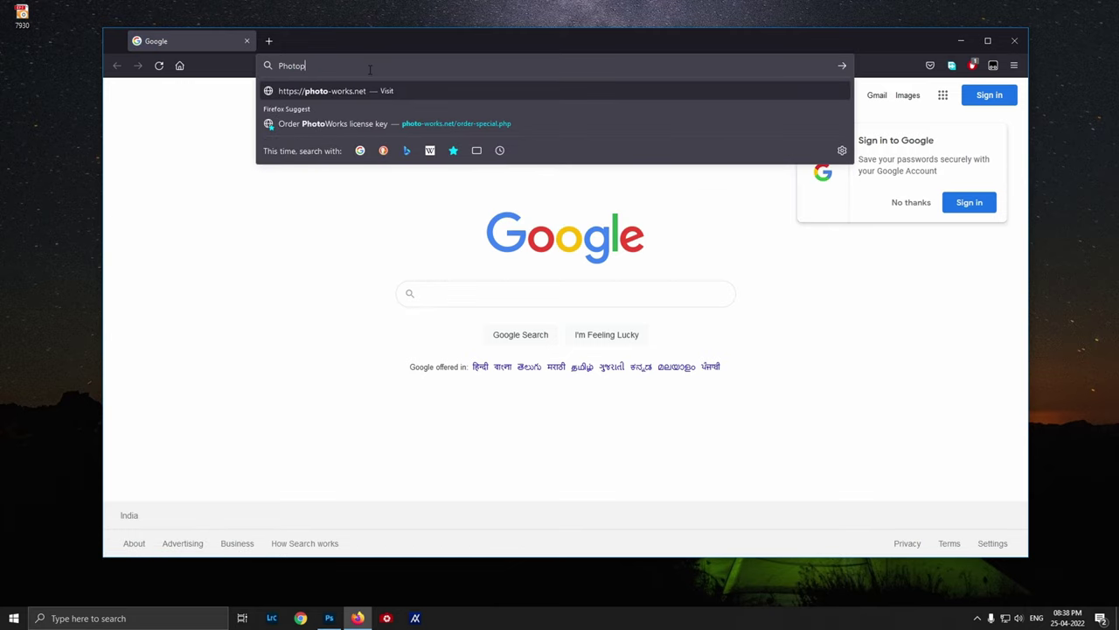
{"action": "type", "text": "ea"}
{"action": "key", "text": "Return"}
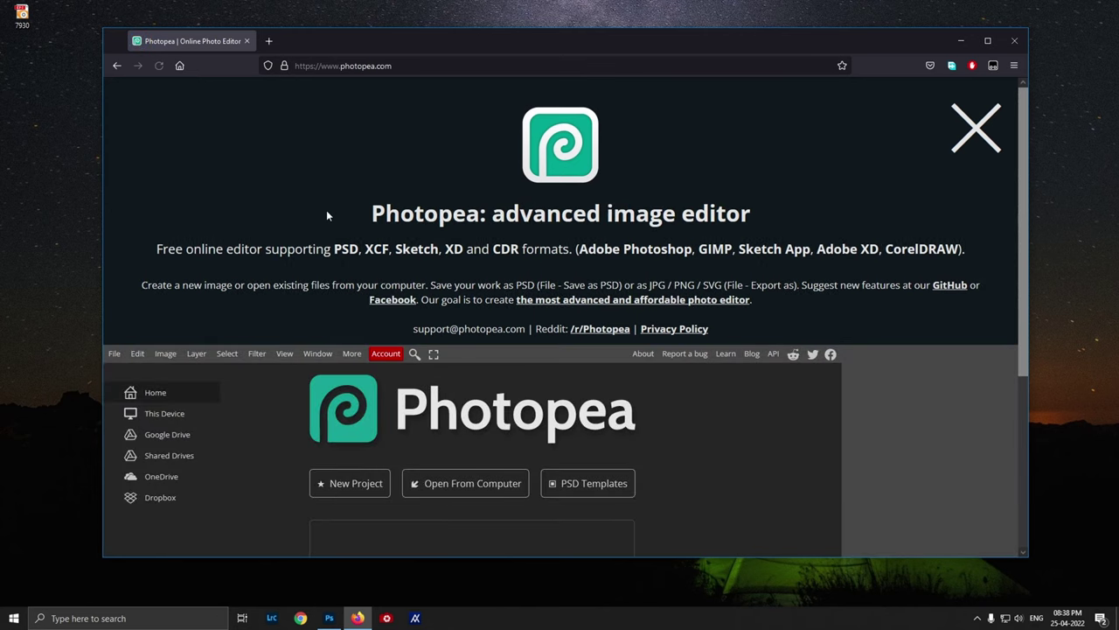
Dismiss Photopea's intro overlay and open the 7930 file from the computer.
{"action": "left_click", "coordinate": [974, 131]}
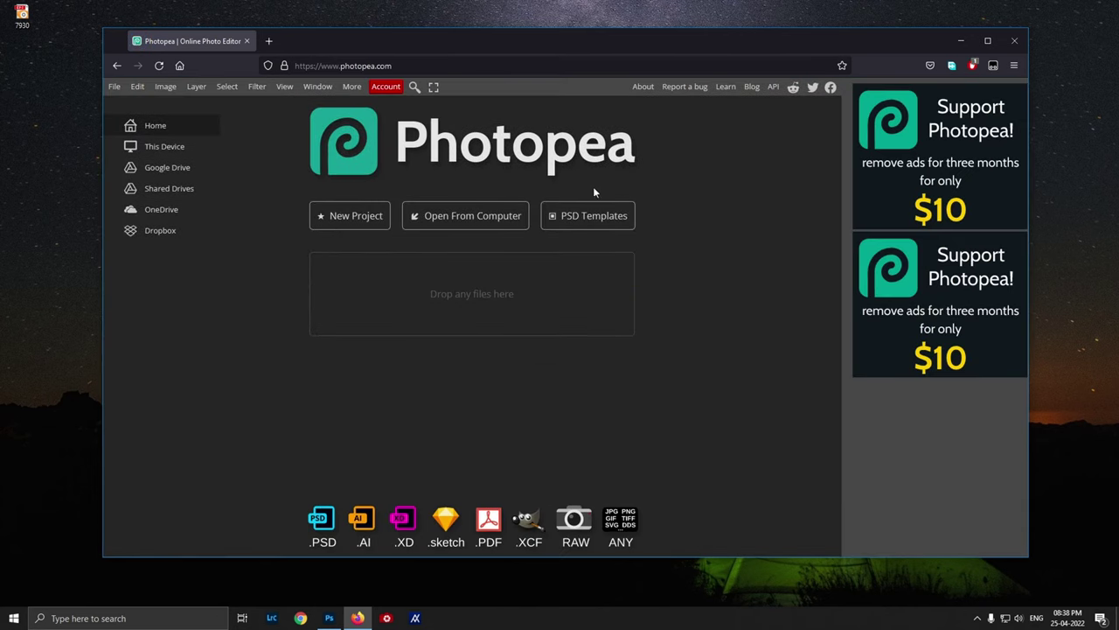
{"action": "left_click", "coordinate": [463, 221]}
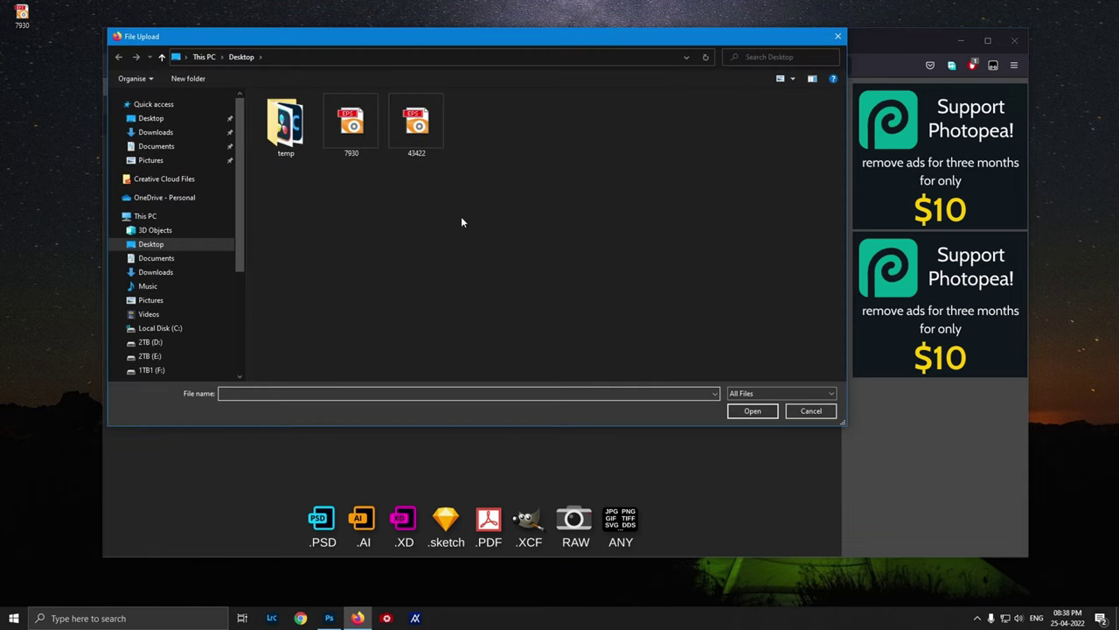
{"action": "double_click", "coordinate": [365, 137]}
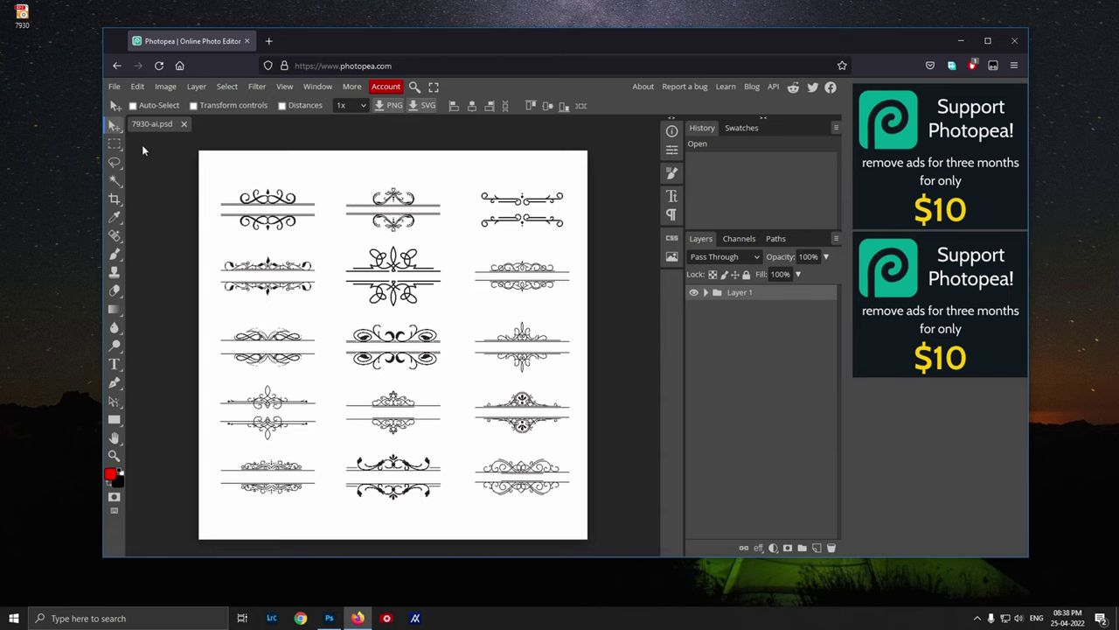
{"action": "left_click", "coordinate": [706, 292]}
{"action": "left_click", "coordinate": [750, 310]}
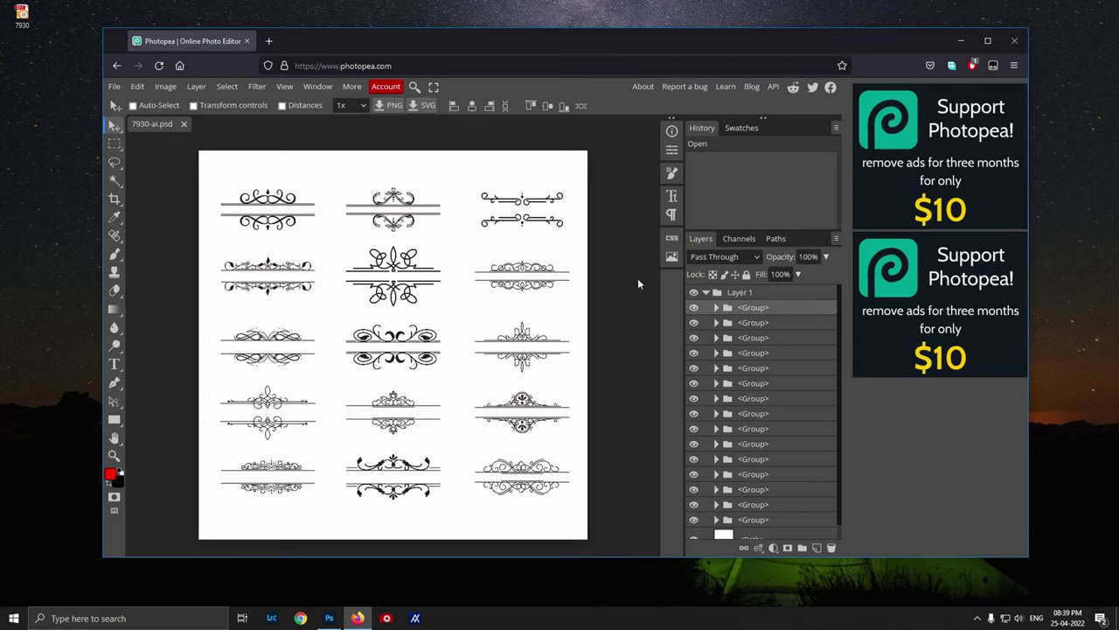
{"action": "left_click_drag", "start_coordinate": [395, 229], "coordinate": [391, 235]}
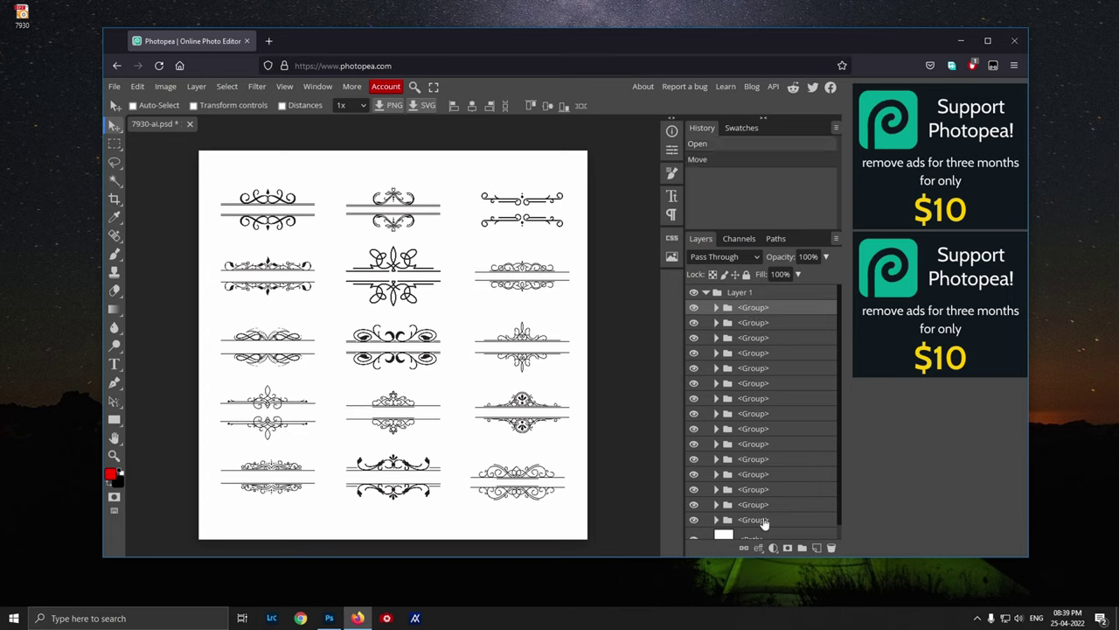
{"action": "left_click", "coordinate": [764, 520]}
{"action": "mouse_move", "coordinate": [292, 246]}
{"action": "left_mouse_down"}
{"action": "mouse_move", "coordinate": [310, 246]}
{"action": "mouse_move", "coordinate": [293, 241]}
{"action": "mouse_move", "coordinate": [318, 191]}
{"action": "left_mouse_up"}
{"action": "left_click", "coordinate": [763, 508]}
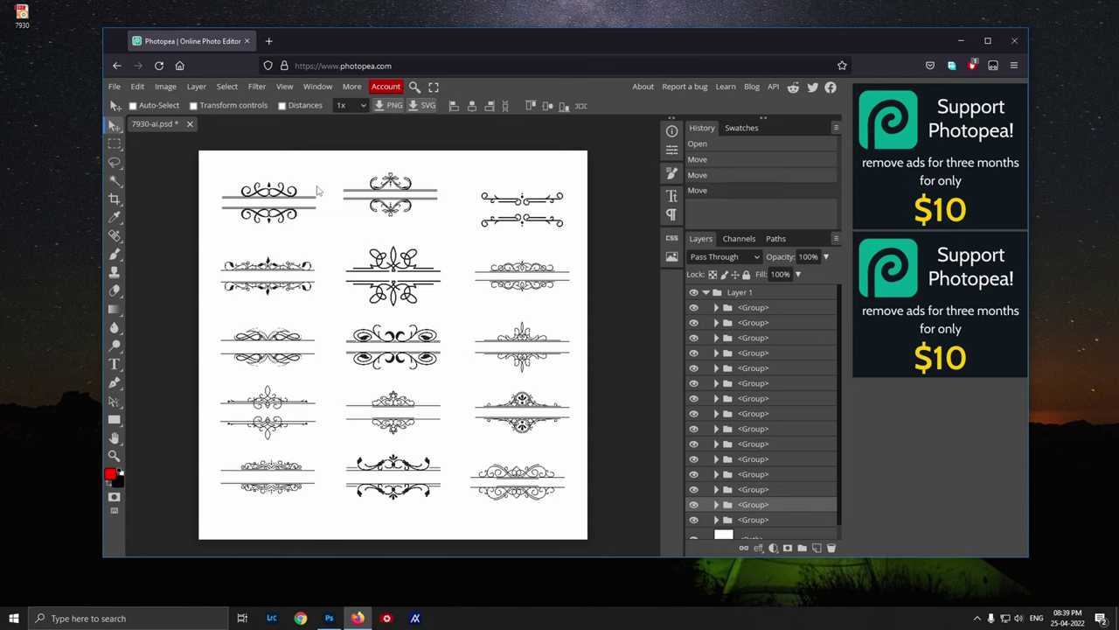
{"action": "left_click", "coordinate": [716, 505]}
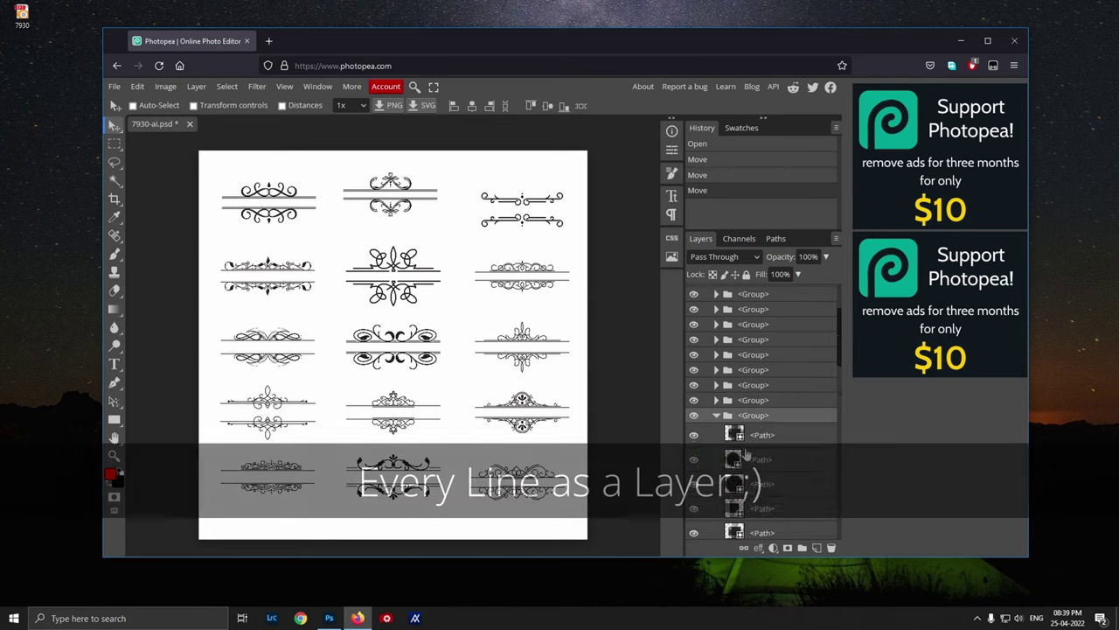
{"action": "scroll", "coordinate": [786, 349], "scroll_direction": "down", "scroll_amount": 5}
{"action": "left_click", "coordinate": [786, 326]}
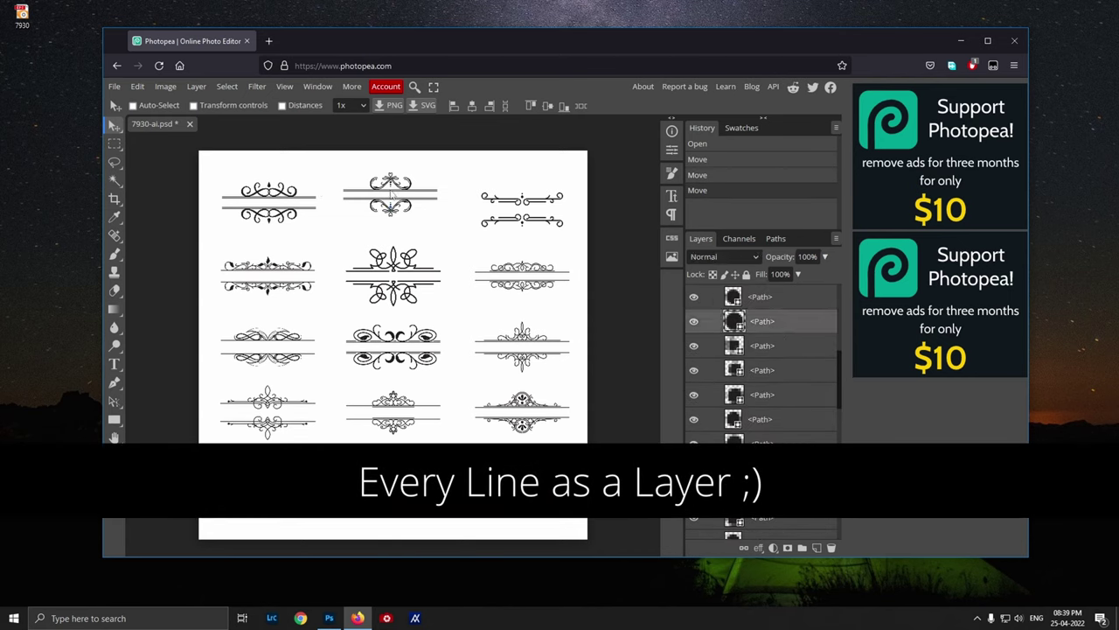
{"action": "left_click_drag", "start_coordinate": [398, 205], "coordinate": [404, 205]}
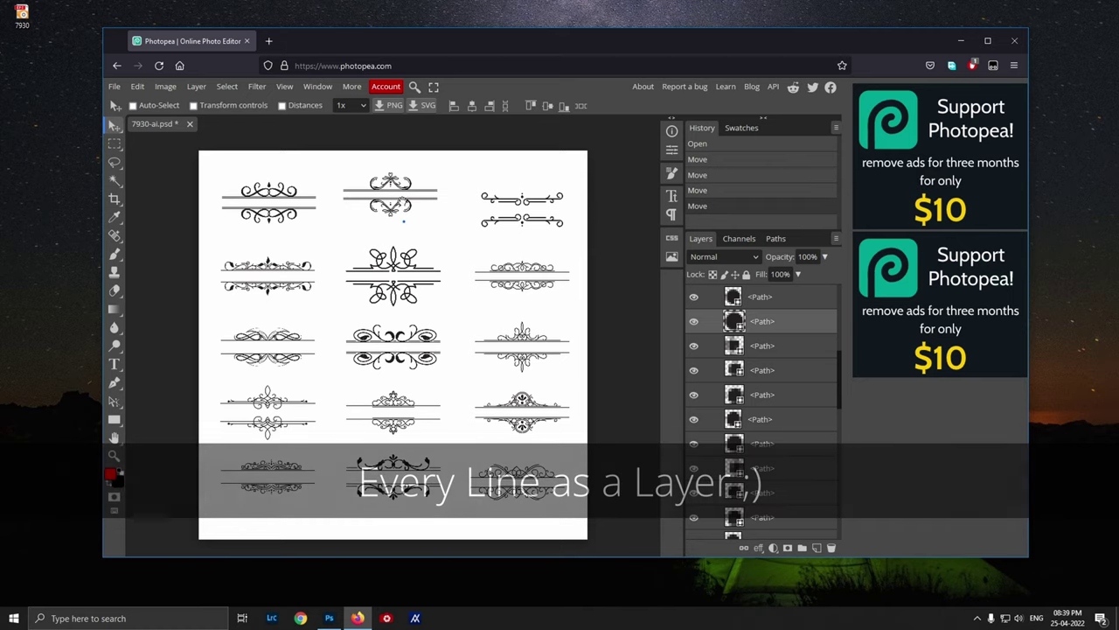
{"action": "scroll", "coordinate": [351, 164], "scroll_direction": "up", "scroll_amount": 3}
{"action": "scroll", "coordinate": [399, 205], "scroll_direction": "up", "scroll_amount": 2}
{"action": "scroll", "coordinate": [397, 201], "scroll_direction": "up", "scroll_amount": 1}
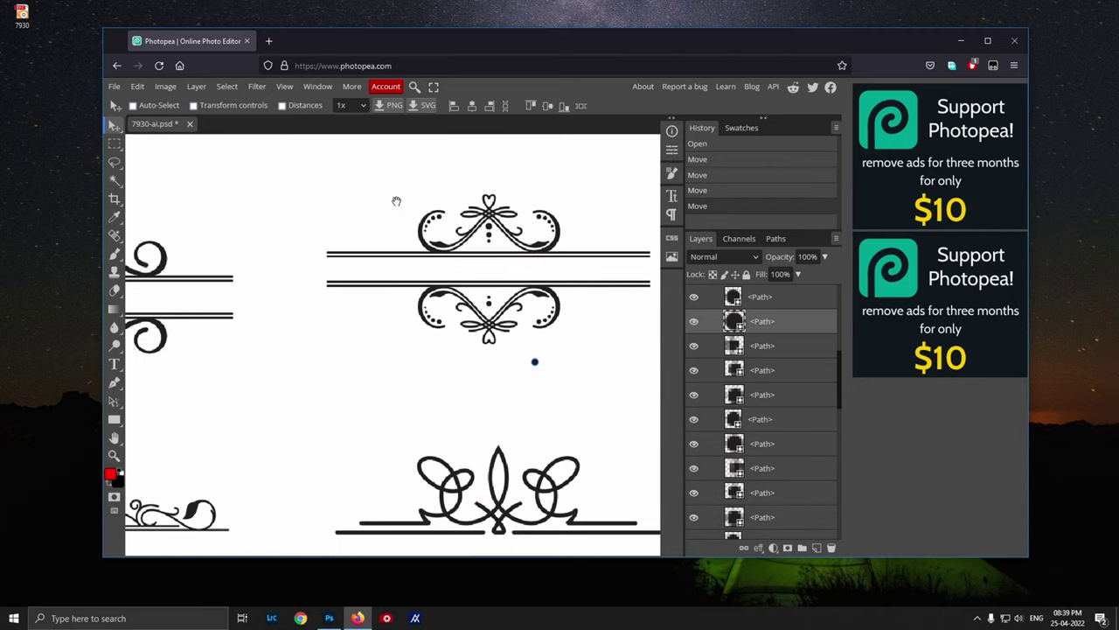
{"action": "key", "text": "ctrl+z"}
{"action": "key", "text": "ctrl+z"}
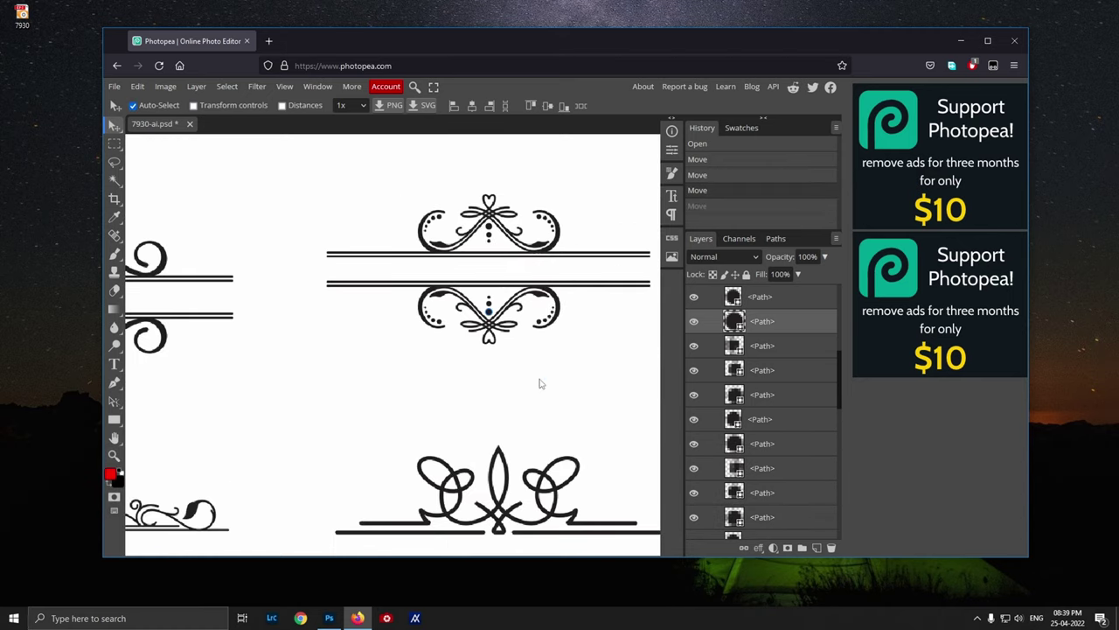
{"action": "key", "text": "ctrl+z"}
{"action": "key", "text": "ctrl+z"}
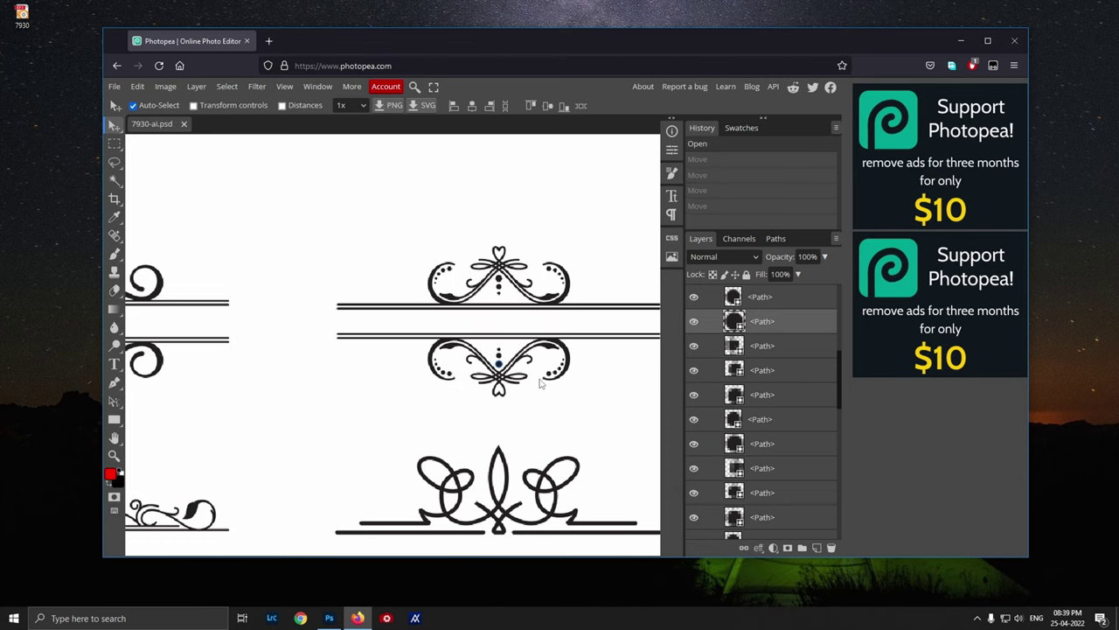
{"action": "key", "text": "ctrl+0"}
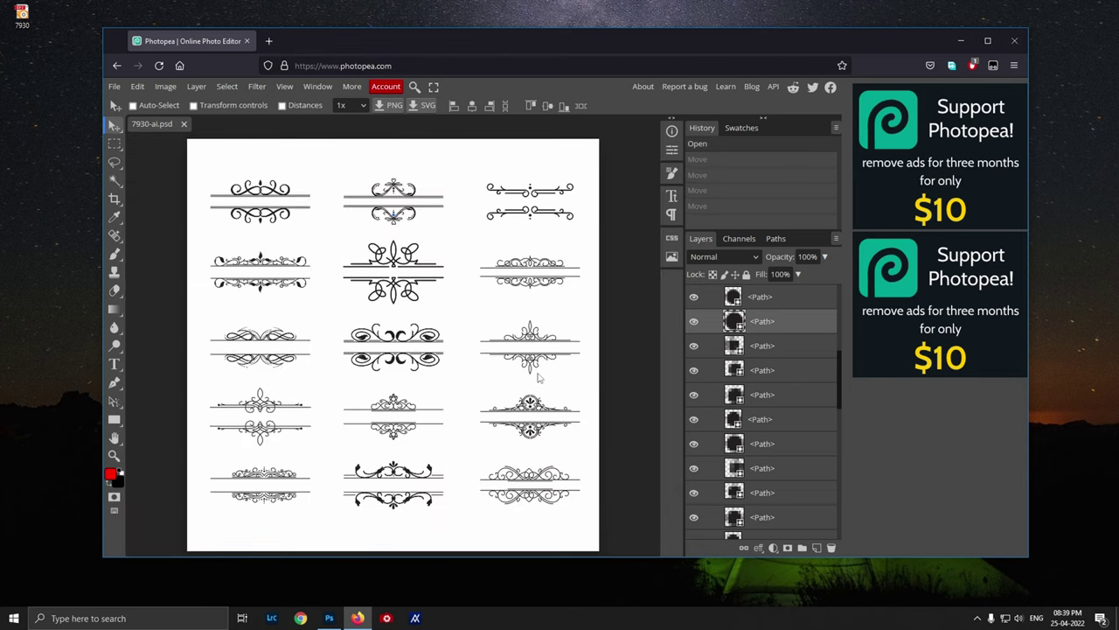
{"action": "scroll", "coordinate": [714, 331], "scroll_direction": "up", "scroll_amount": 5}
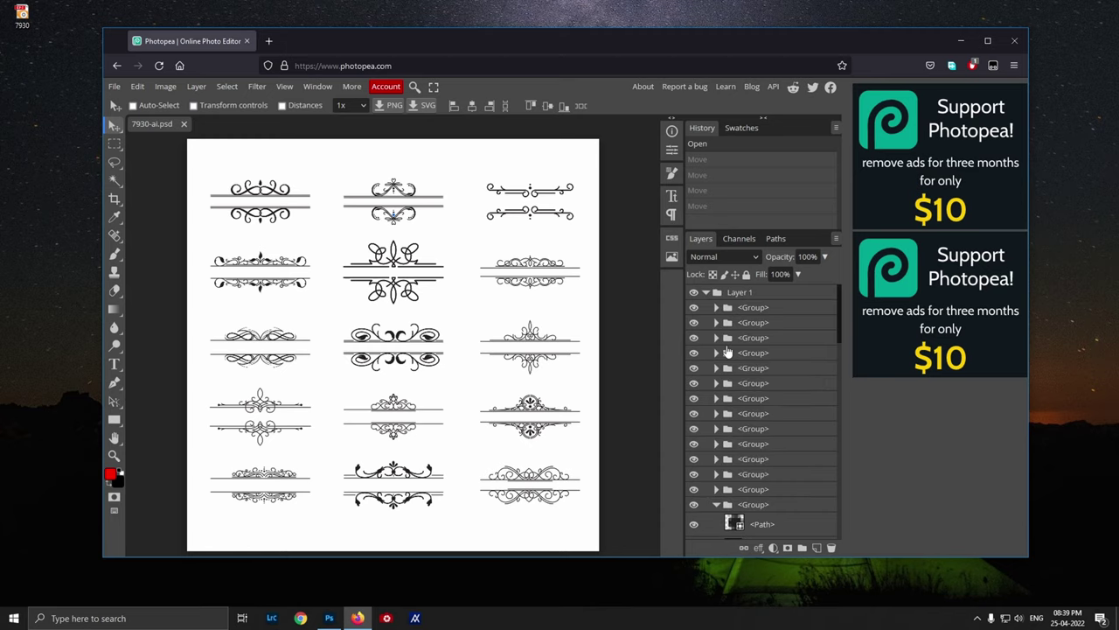
Save the divider sheet as 7930-ai.psd and reveal it in the Downloads folder.
{"action": "left_click", "coordinate": [118, 87]}
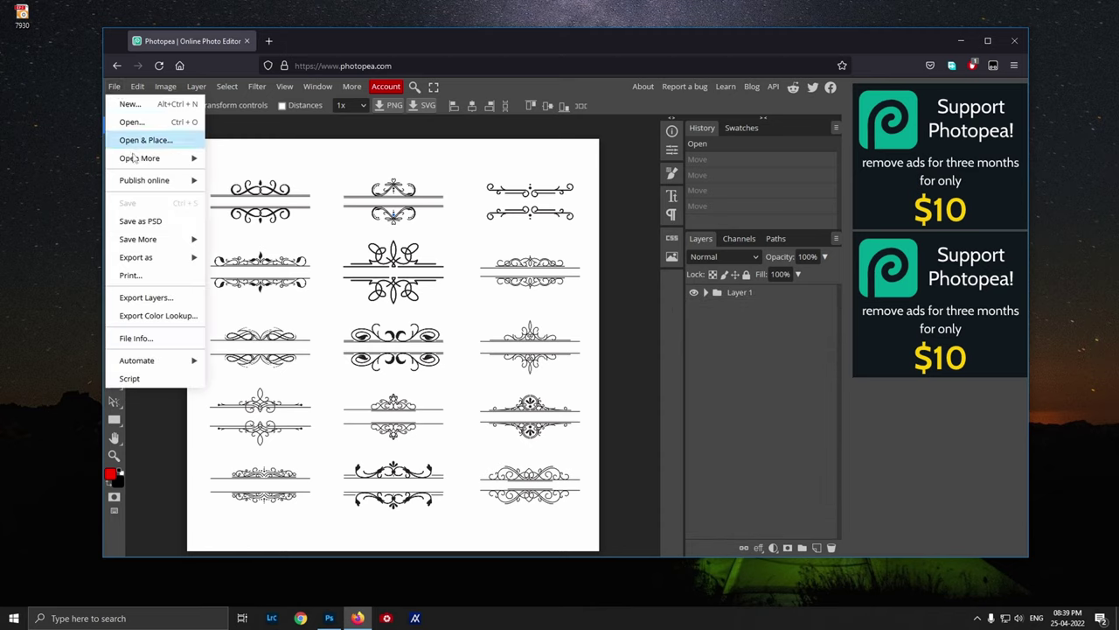
{"action": "left_click", "coordinate": [139, 221]}
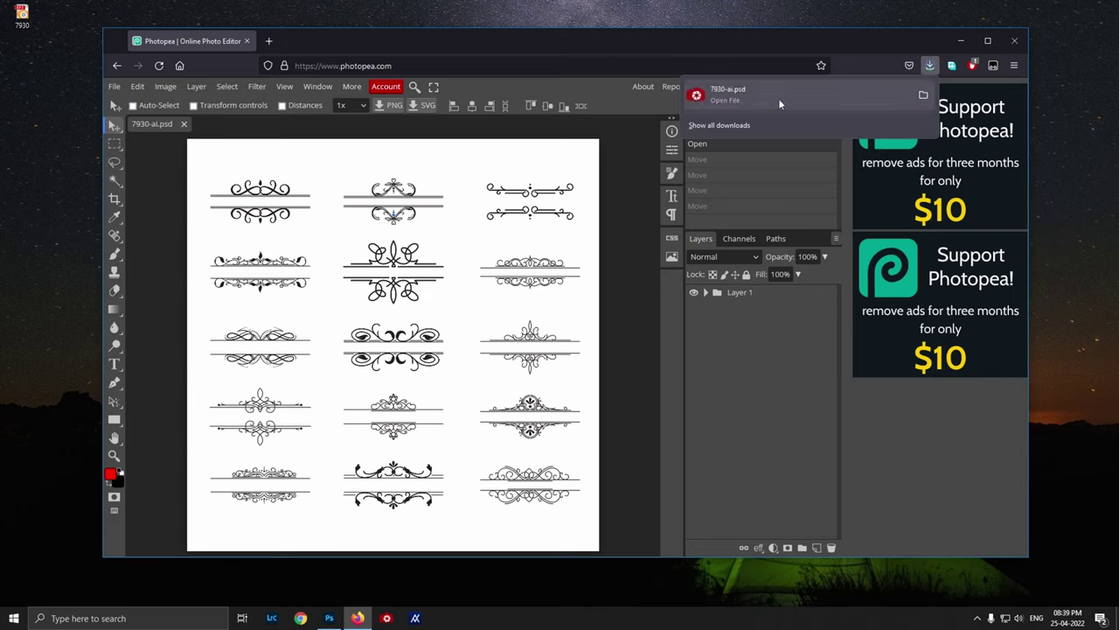
{"action": "left_click", "coordinate": [924, 95]}
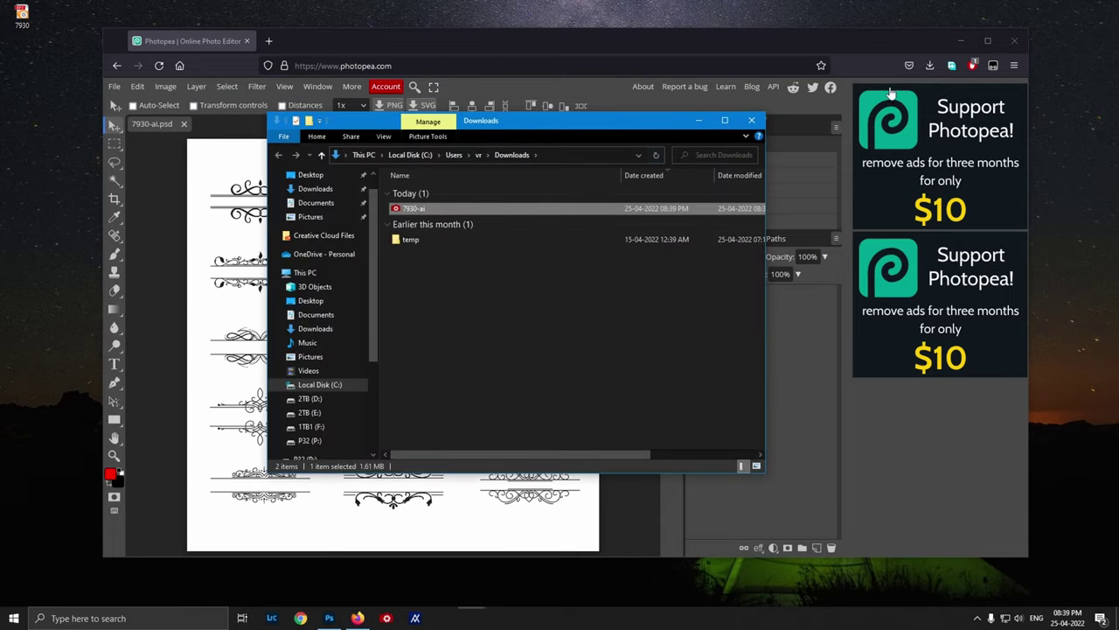
{"action": "left_click", "coordinate": [966, 45]}
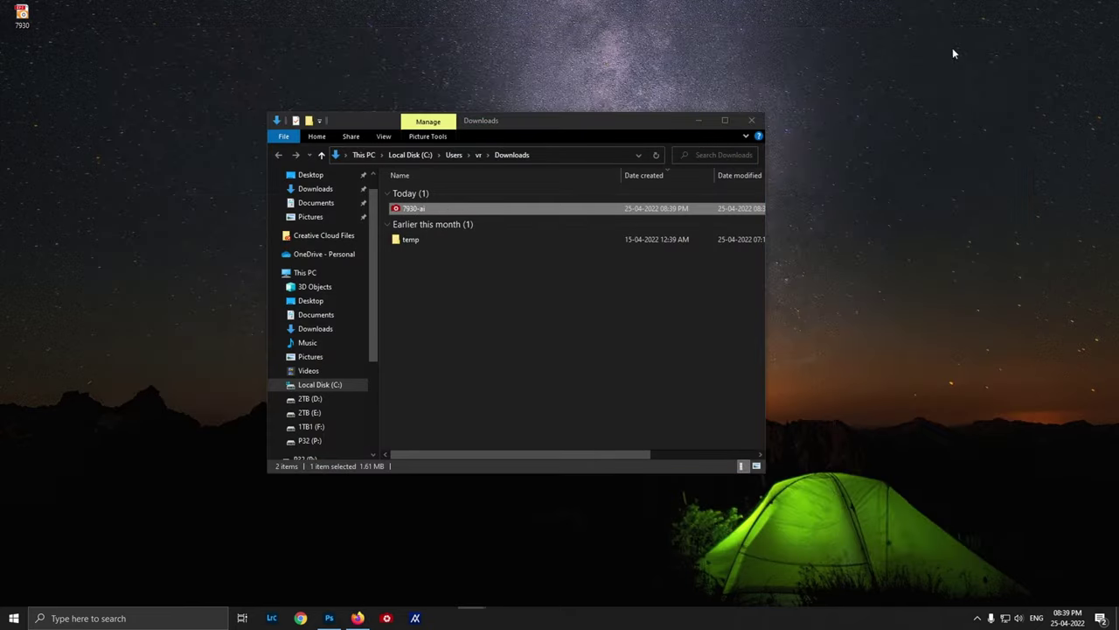
Restore Photoshop and drag 7930-ai.psd from Downloads onto its workspace.
{"action": "left_click_drag", "start_coordinate": [560, 125], "coordinate": [830, 51]}
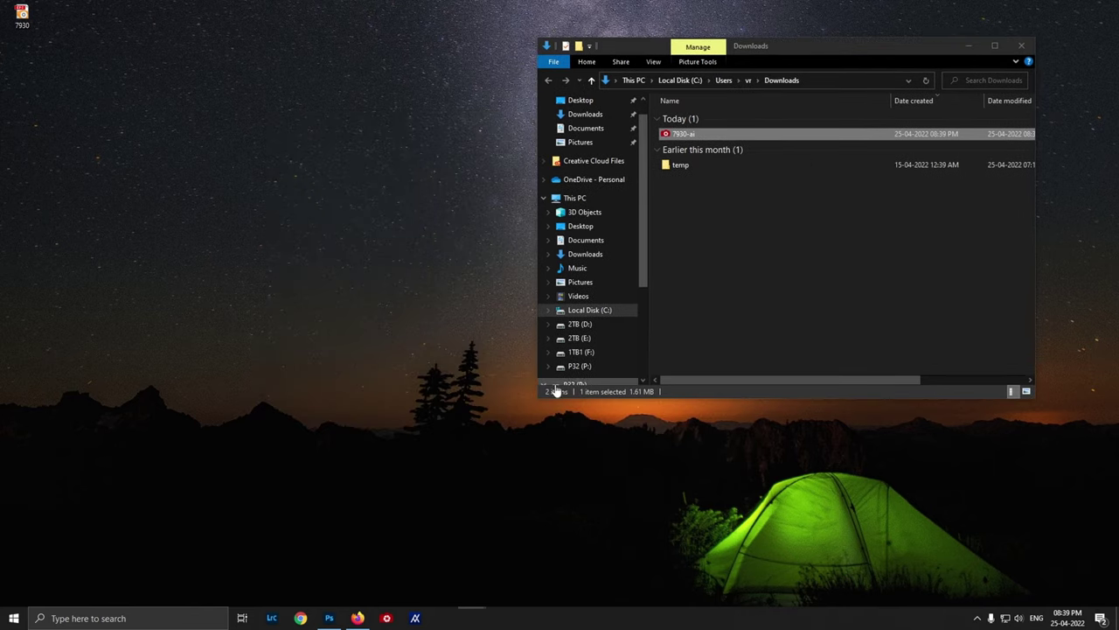
{"action": "left_click", "coordinate": [328, 618]}
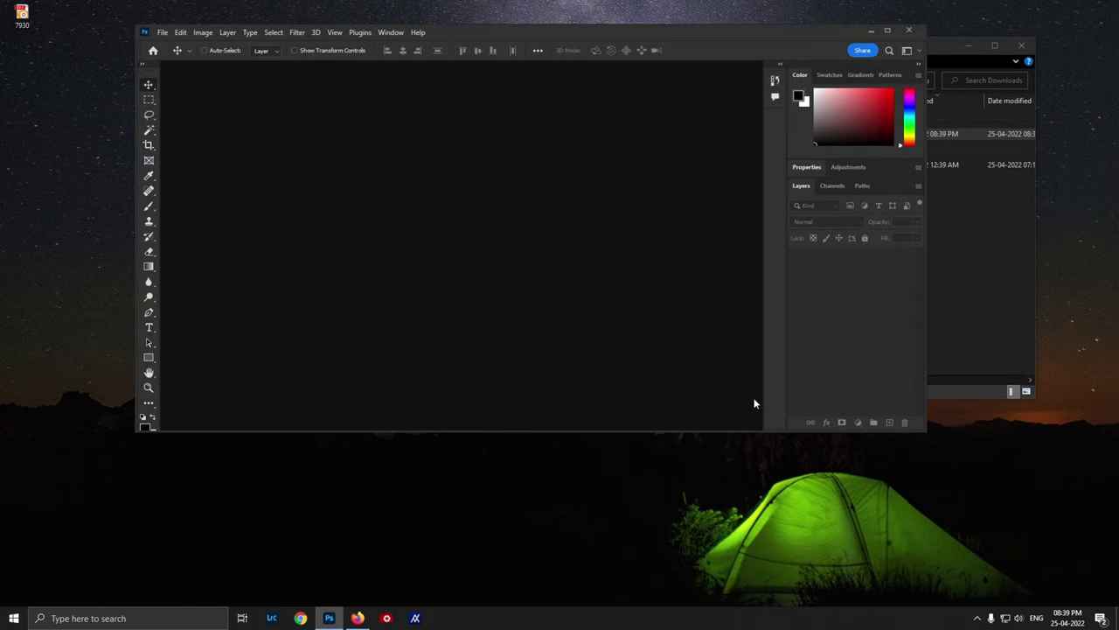
{"action": "mouse_move", "coordinate": [946, 54]}
{"action": "left_mouse_down"}
{"action": "mouse_move", "coordinate": [1017, 376]}
{"action": "mouse_move", "coordinate": [1018, 465]}
{"action": "left_mouse_up"}
{"action": "left_click_drag", "start_coordinate": [757, 542], "coordinate": [520, 265]}
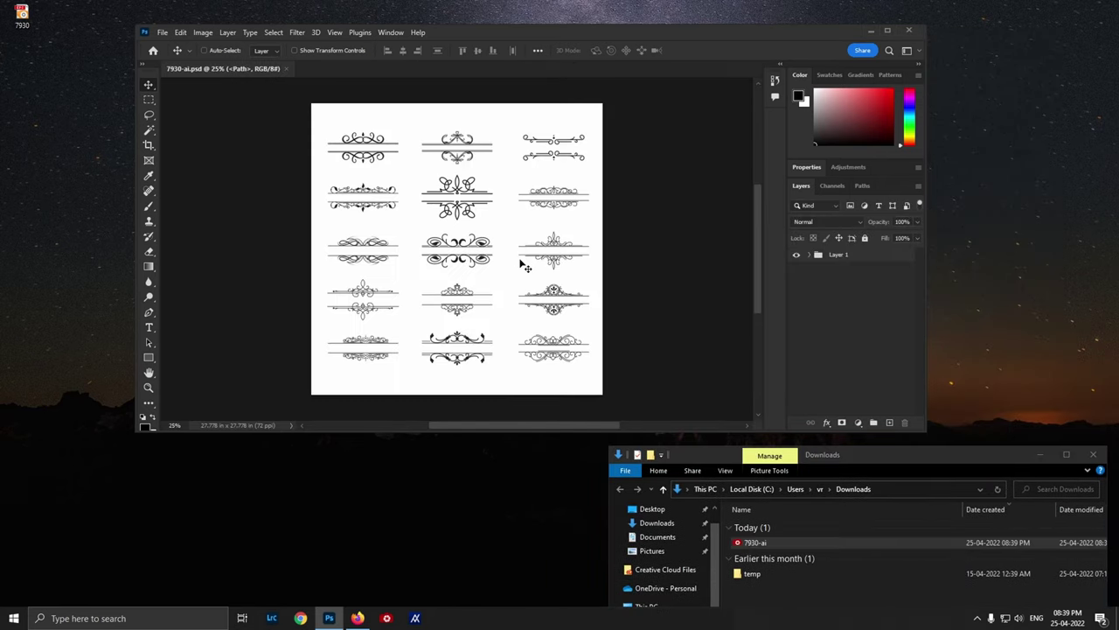
Maximize Photoshop, fit the divider sheet on screen, and collapse the Color panel.
{"action": "double_click", "coordinate": [549, 32]}
{"action": "key", "text": "z"}
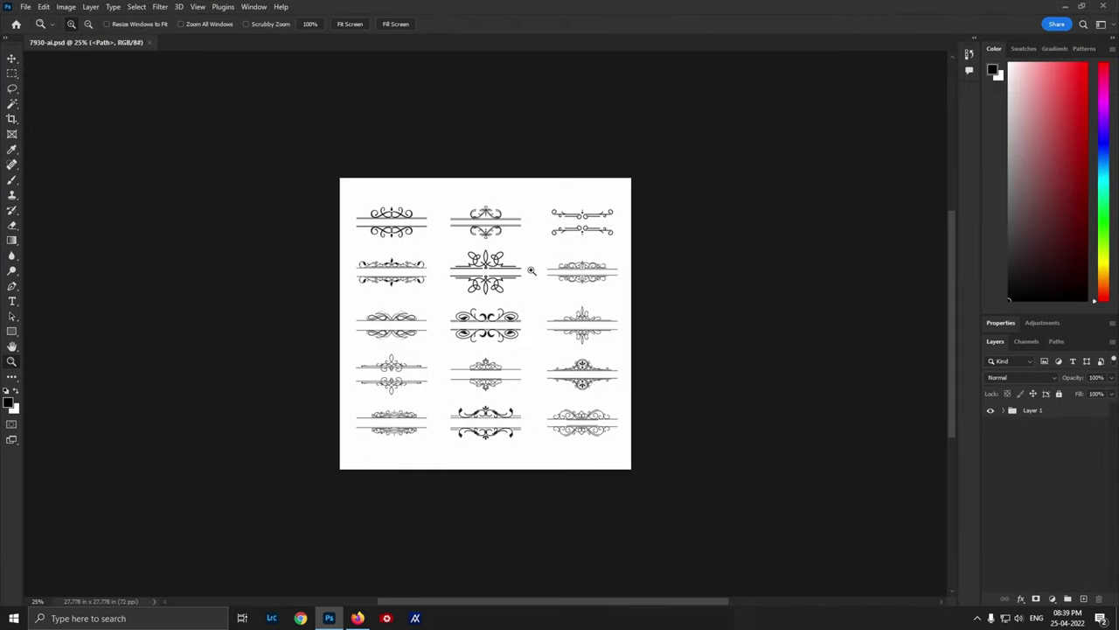
{"action": "right_click", "coordinate": [530, 272]}
{"action": "left_click", "coordinate": [543, 278]}
{"action": "key", "text": "v"}
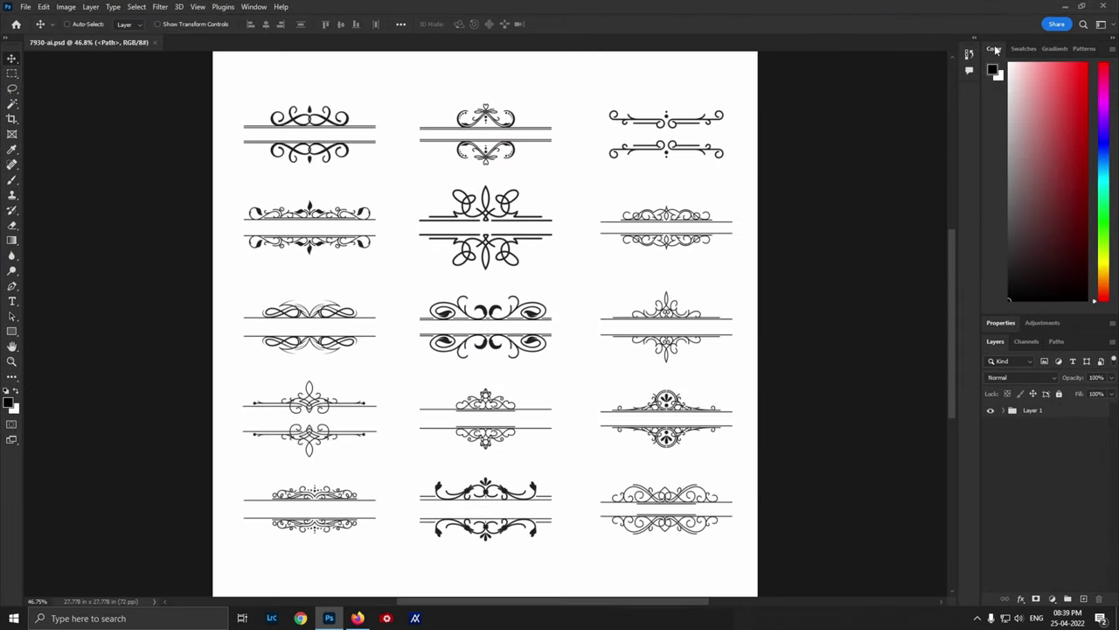
{"action": "double_click", "coordinate": [994, 48]}
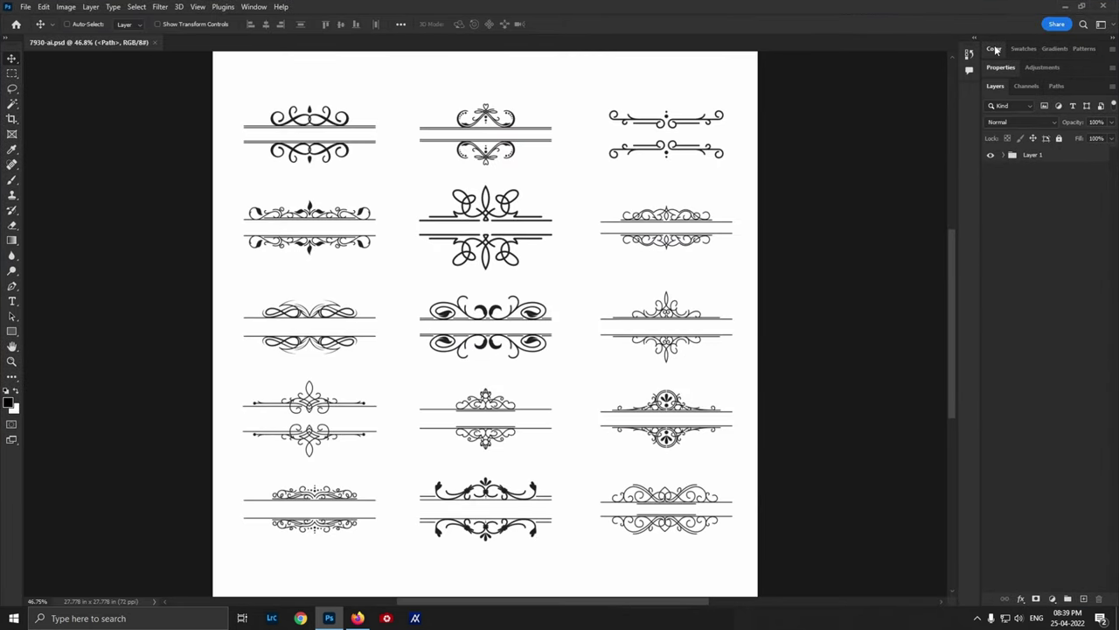
Expand the Layer 1 group, select the bottom divider group, and zoom into the top-left divider.
{"action": "left_click", "coordinate": [1004, 155]}
{"action": "left_click", "coordinate": [1003, 156]}
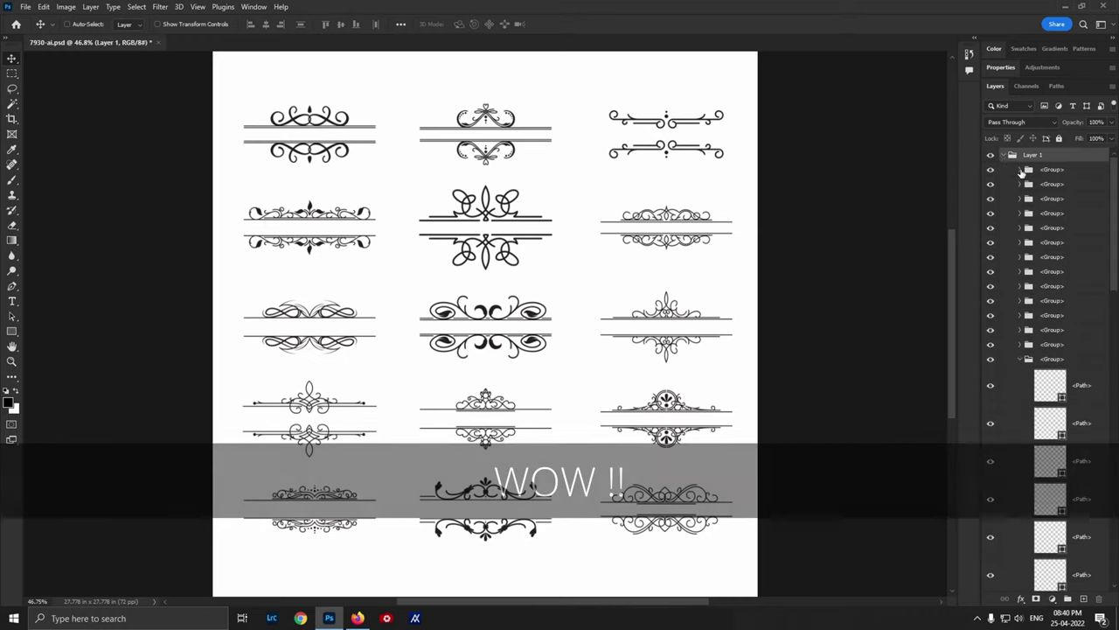
{"action": "left_click", "coordinate": [1019, 360]}
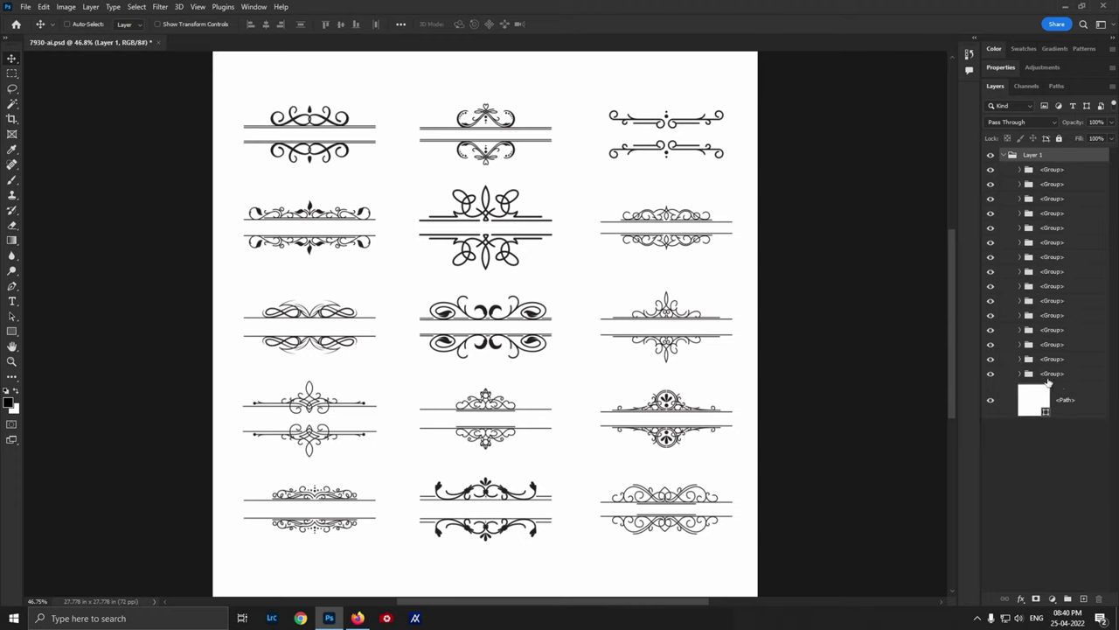
{"action": "left_click", "coordinate": [1050, 375]}
{"action": "left_click_drag", "start_coordinate": [482, 169], "coordinate": [444, 165]}
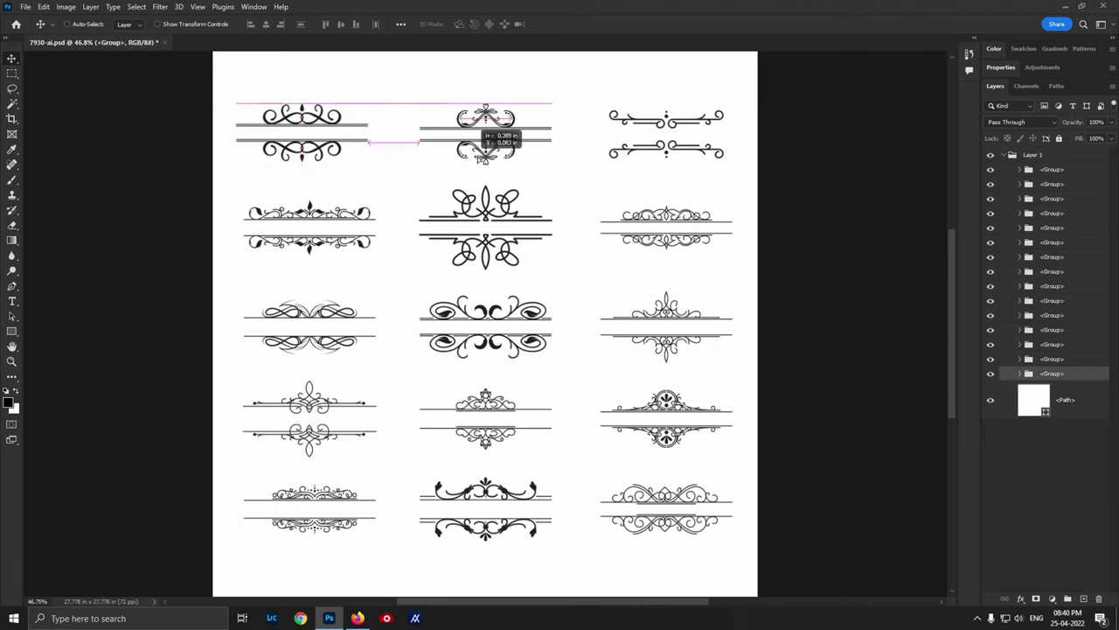
{"action": "left_click_drag", "start_coordinate": [281, 127], "coordinate": [411, 170]}
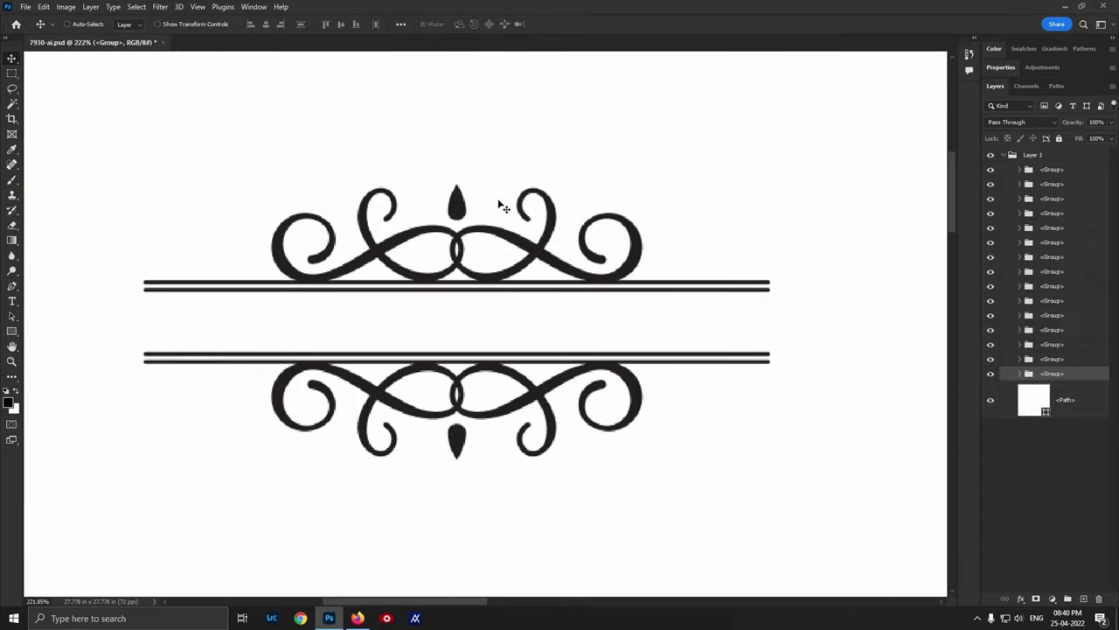
{"action": "left_click_drag", "start_coordinate": [545, 218], "coordinate": [519, 218]}
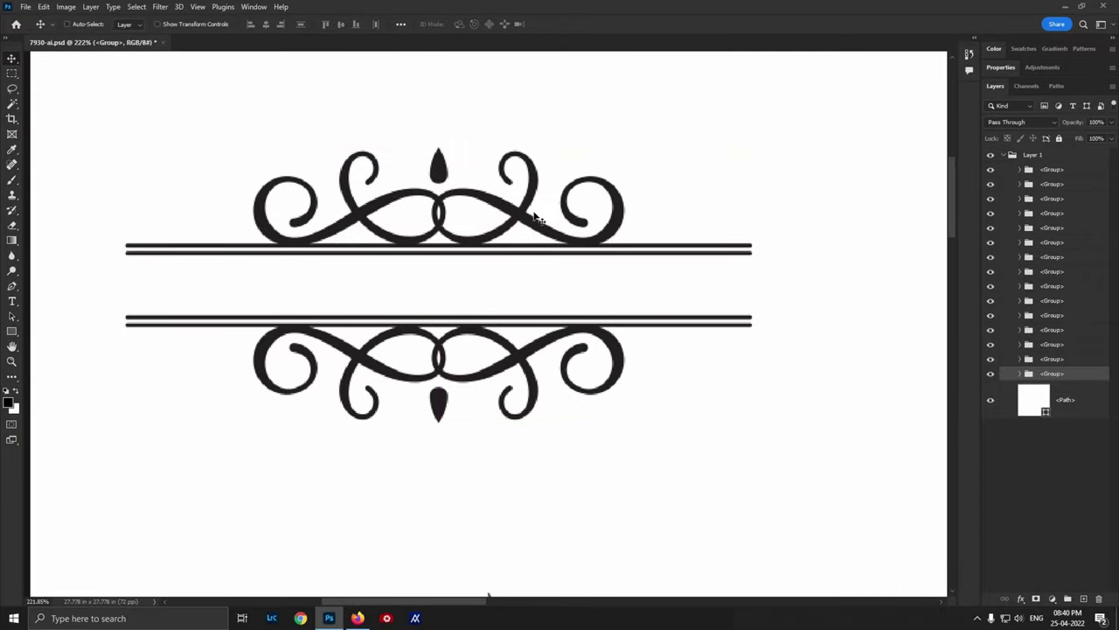
Fit the whole sheet on screen again, undo the accidental divider shift, and start a new document.
{"action": "key", "text": "z"}
{"action": "right_click", "coordinate": [518, 171]}
{"action": "left_click", "coordinate": [551, 177]}
{"action": "key", "text": "ctrl+z"}
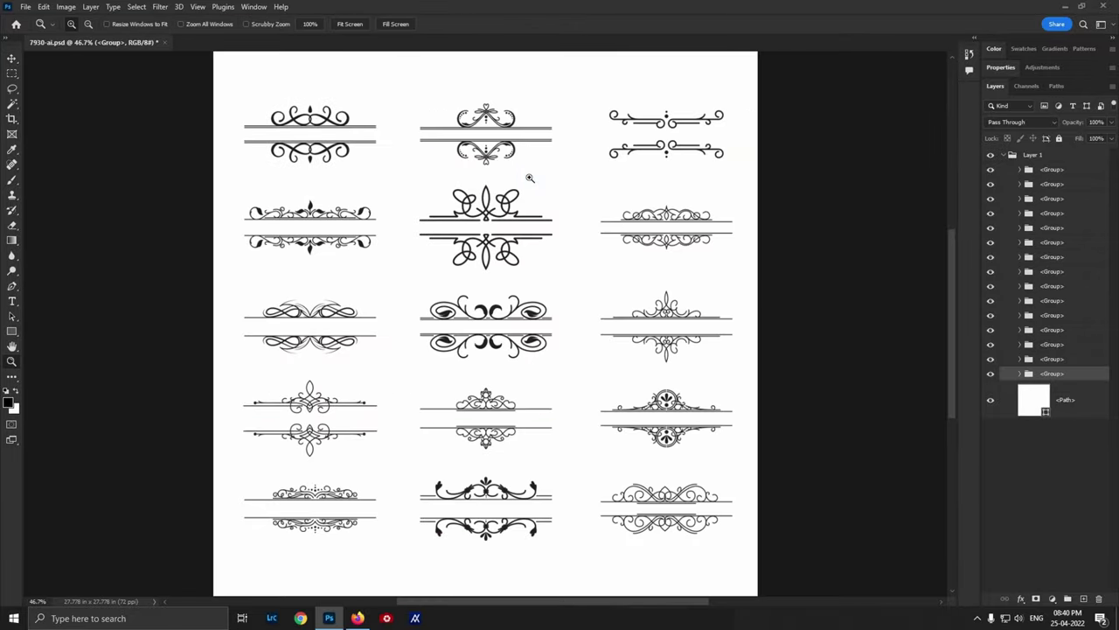
{"action": "key", "text": "v"}
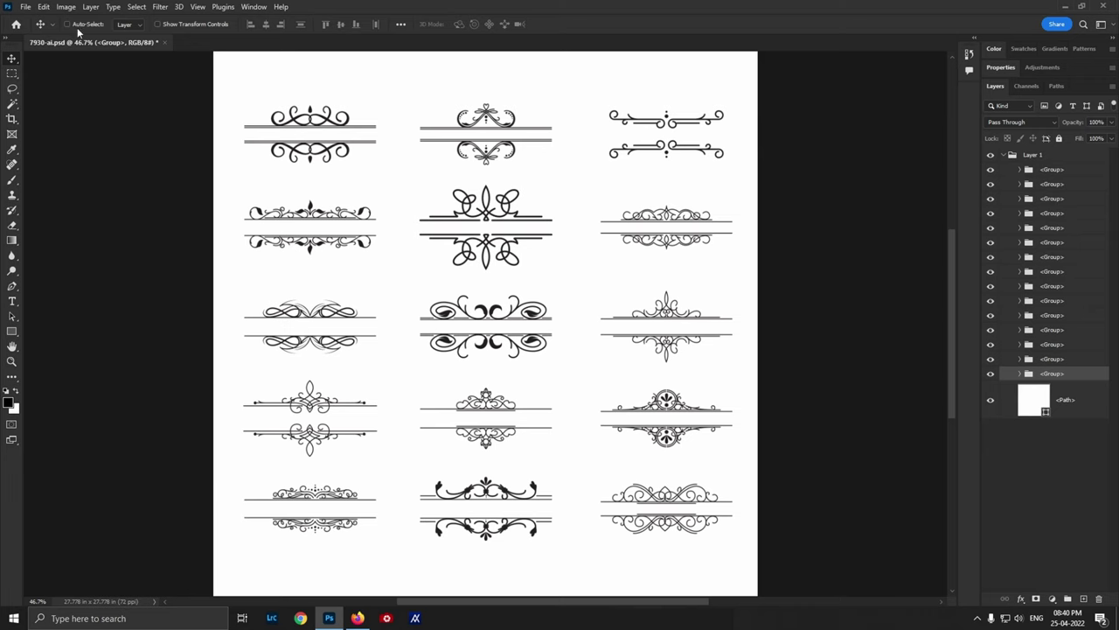
{"action": "left_click", "coordinate": [28, 7]}
Create a new blank document from the Print Tabloid 11×17 in preset.
{"action": "left_click", "coordinate": [36, 13]}
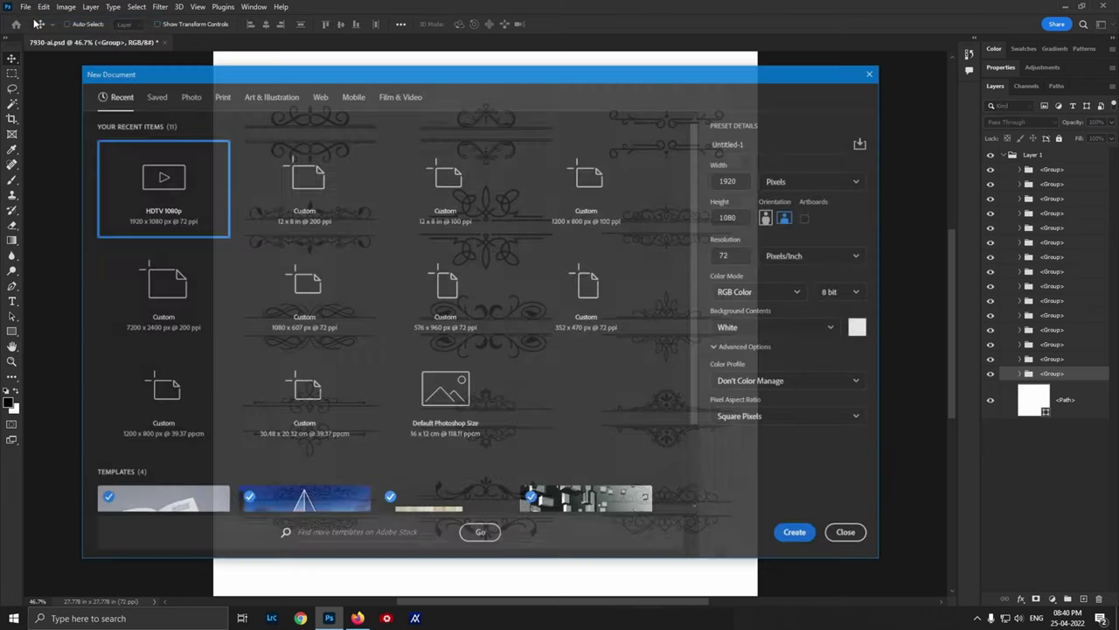
{"action": "left_click", "coordinate": [390, 97]}
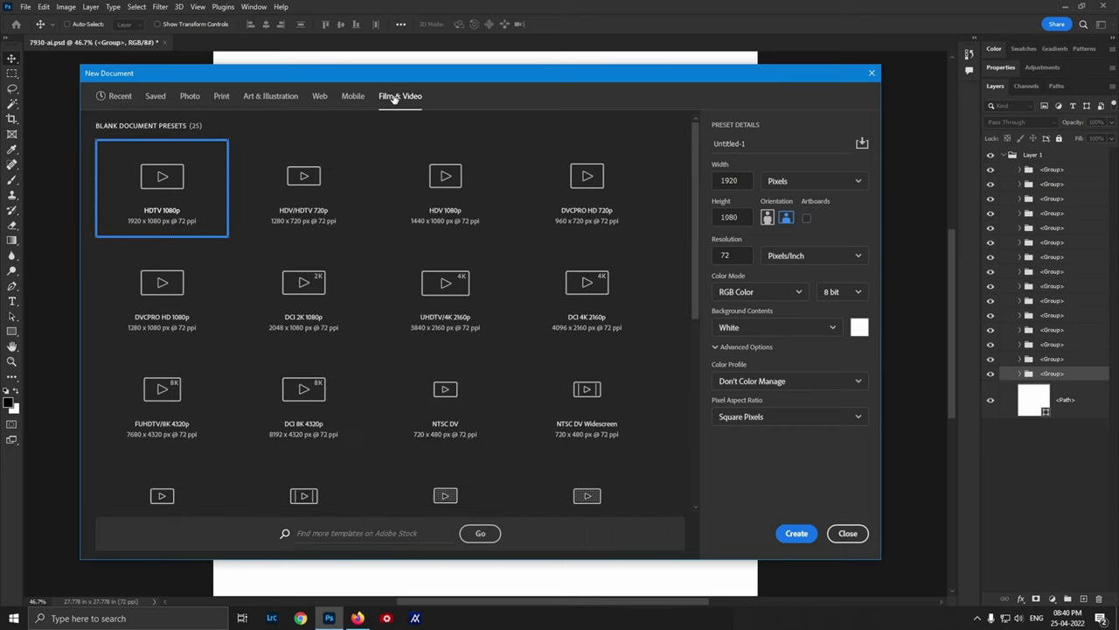
{"action": "left_click", "coordinate": [219, 98]}
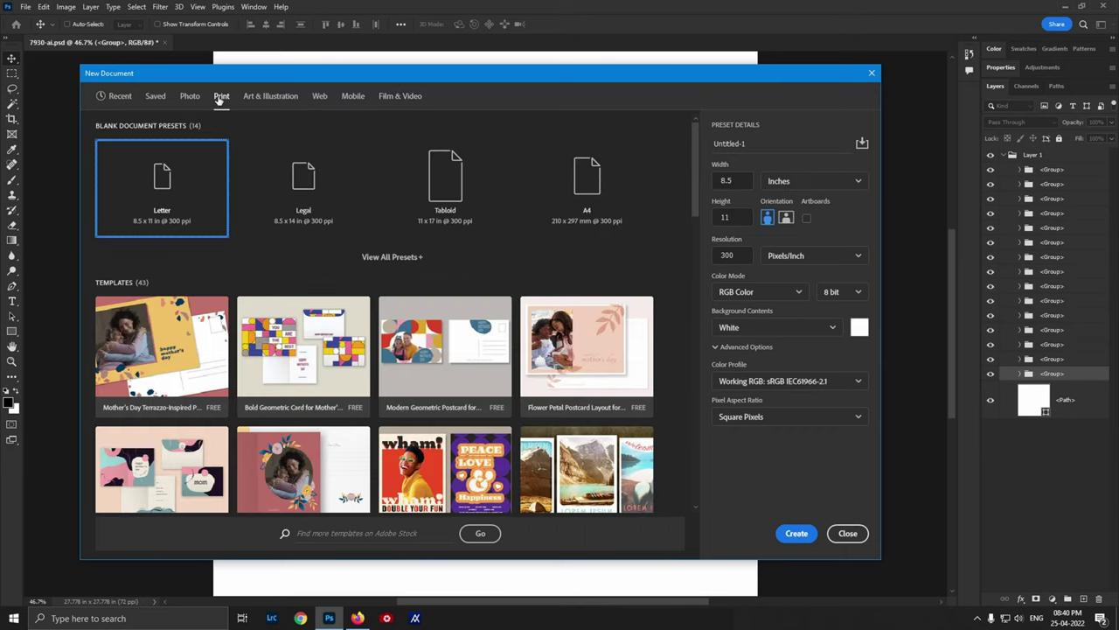
{"action": "double_click", "coordinate": [451, 199]}
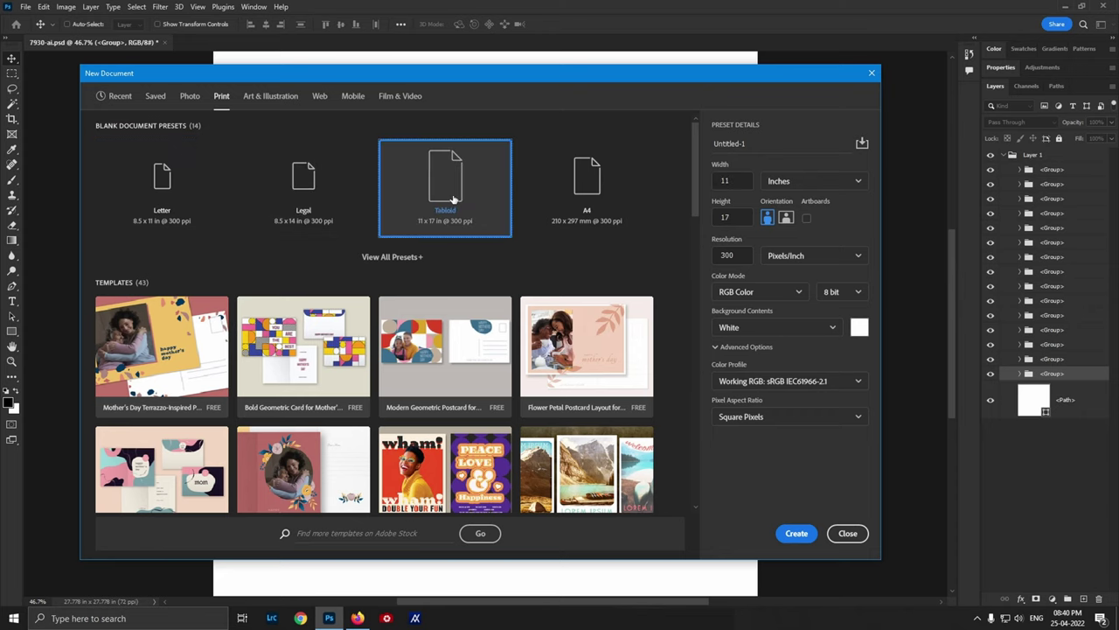
Copy the top-left divider group into Untitled-1, enlarged and placed at the top of the page.
{"action": "left_click", "coordinate": [131, 41]}
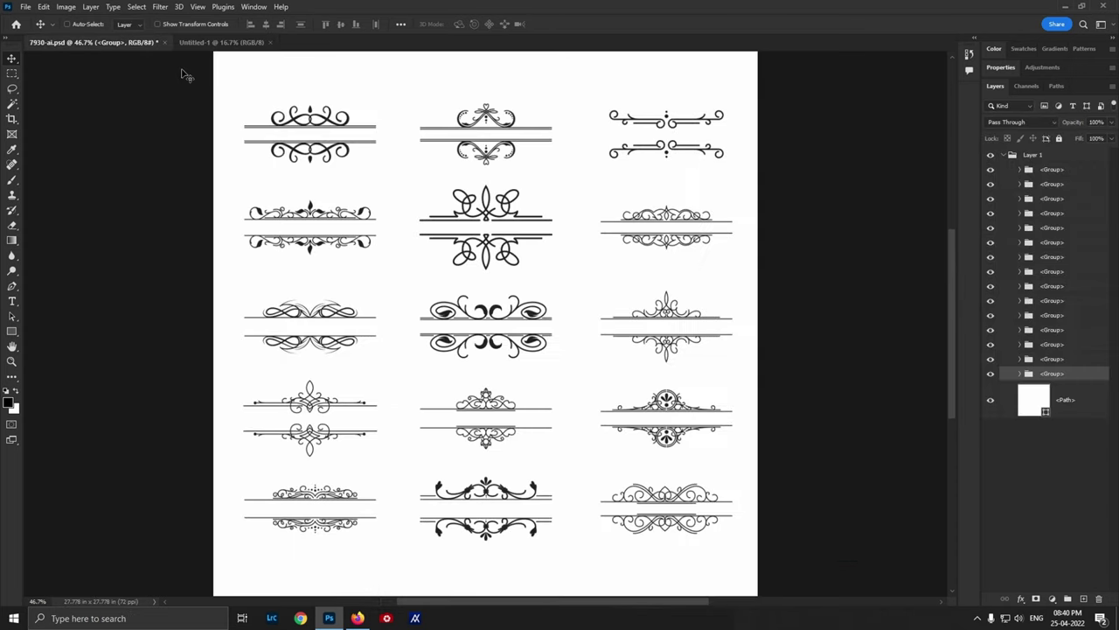
{"action": "mouse_move", "coordinate": [186, 75]}
{"action": "left_mouse_down"}
{"action": "mouse_move", "coordinate": [220, 48]}
{"action": "mouse_move", "coordinate": [418, 196]}
{"action": "left_mouse_up"}
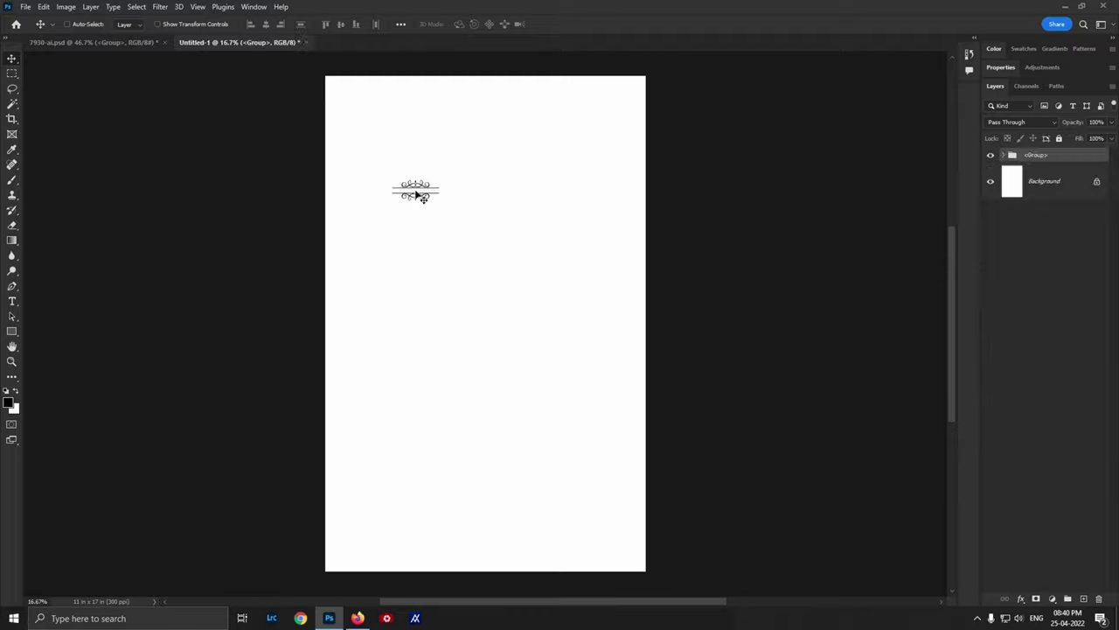
{"action": "left_click_drag", "start_coordinate": [488, 224], "coordinate": [656, 295]}
{"action": "key", "text": "ctrl+t"}
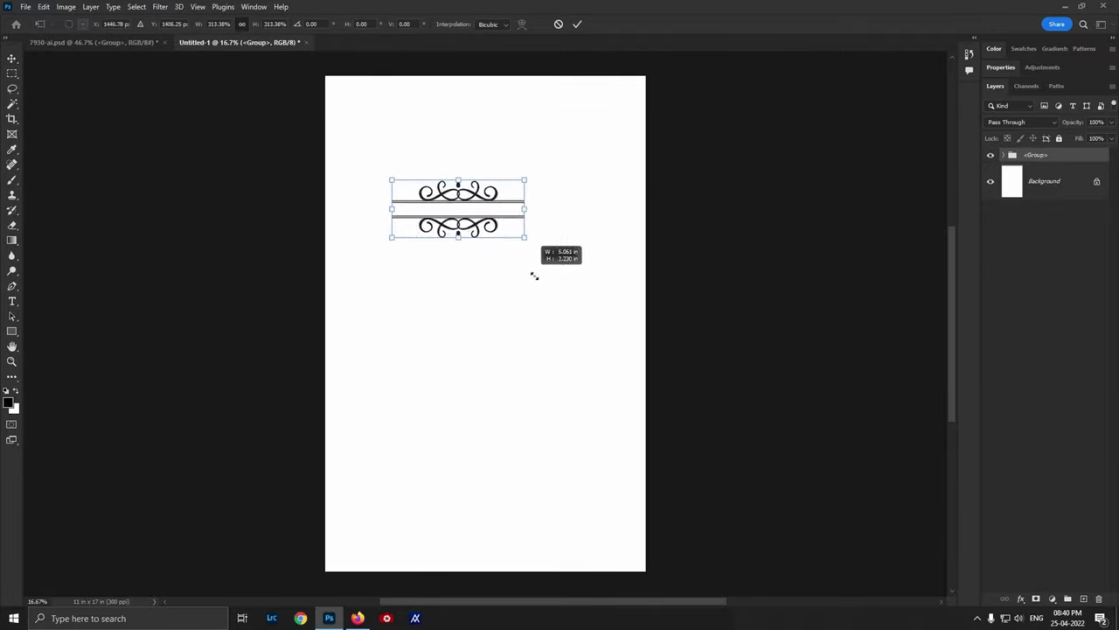
{"action": "left_click_drag", "start_coordinate": [584, 271], "coordinate": [530, 168]}
{"action": "key", "text": "Return"}
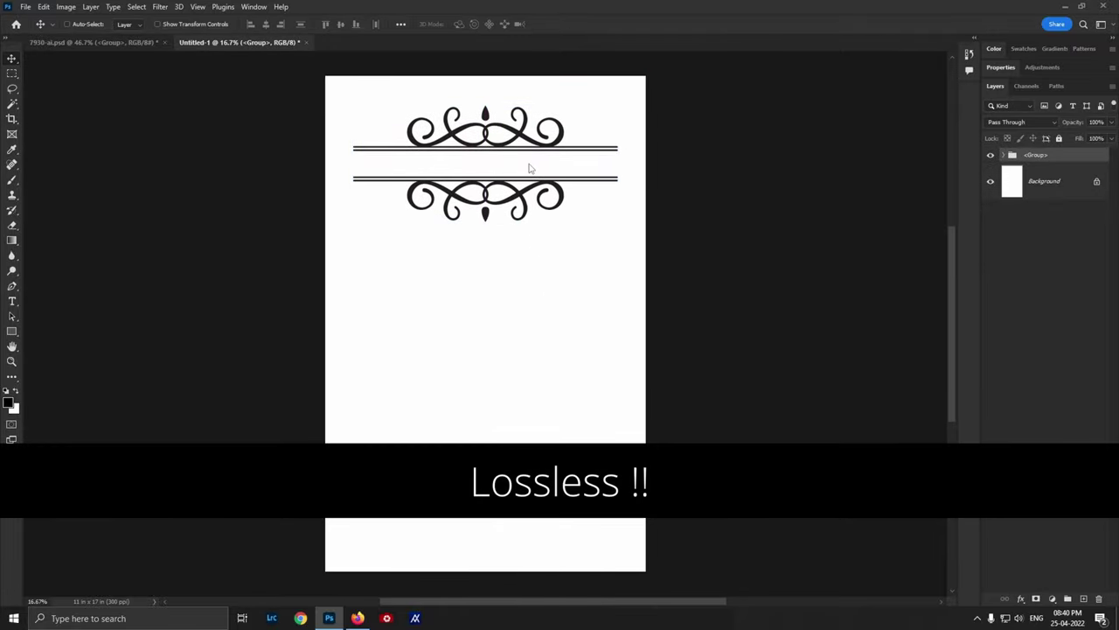
Inspect the copied divider's individual paths, fit the page on screen, and return to the divider sheet.
{"action": "left_click", "coordinate": [1003, 155]}
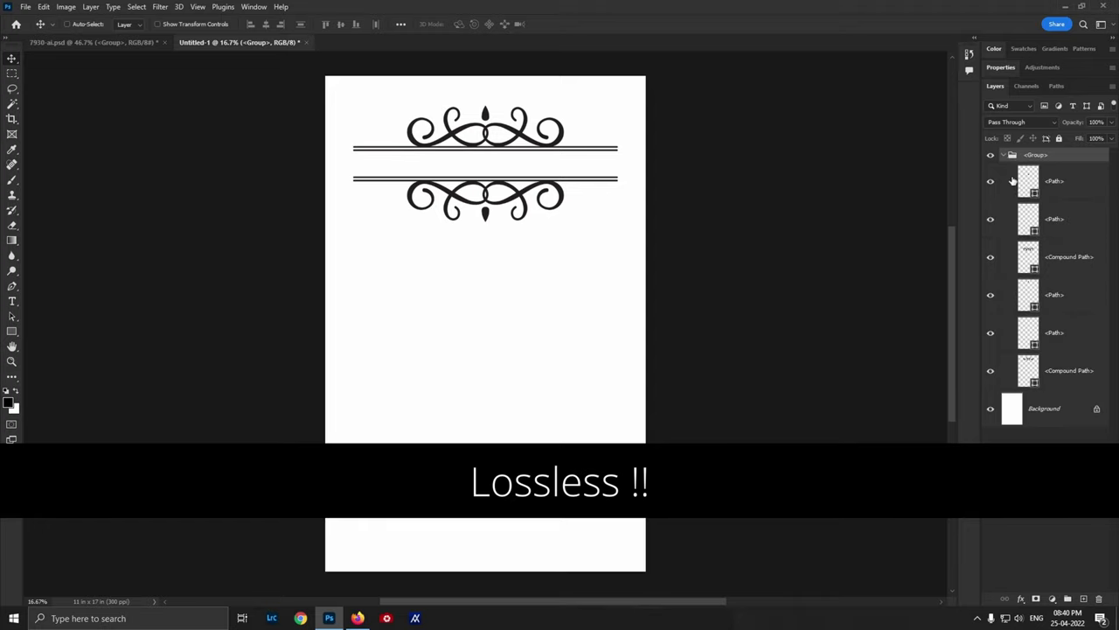
{"action": "mouse_move", "coordinate": [646, 251]}
{"action": "left_mouse_down"}
{"action": "mouse_move", "coordinate": [289, 92]}
{"action": "mouse_move", "coordinate": [483, 225]}
{"action": "left_mouse_up"}
{"action": "key", "text": "a"}
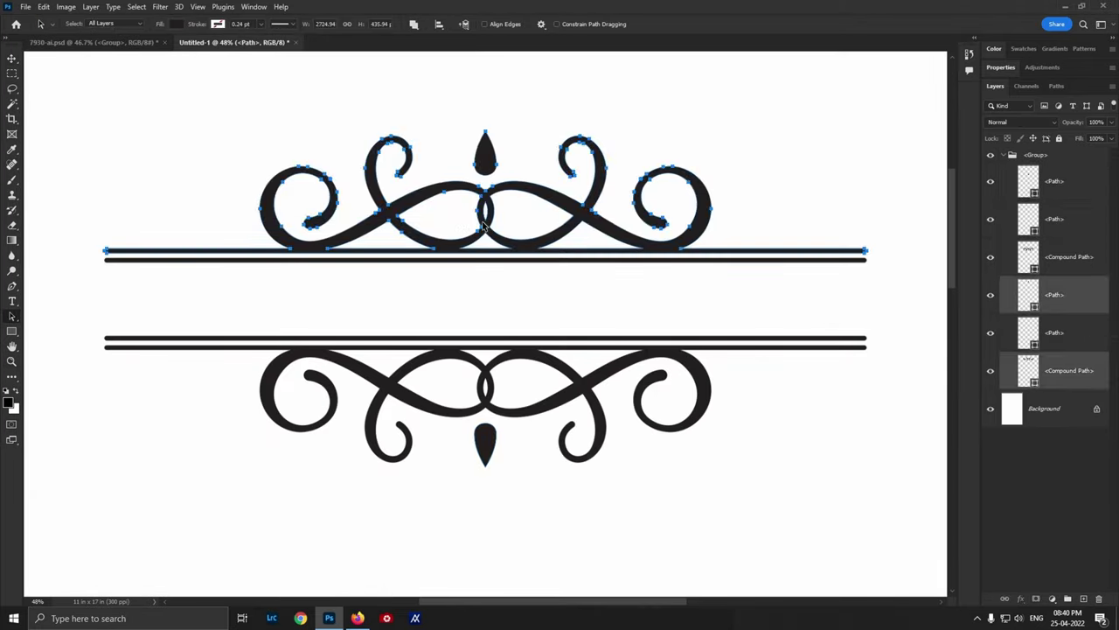
{"action": "mouse_move", "coordinate": [777, 180]}
{"action": "left_mouse_down"}
{"action": "mouse_move", "coordinate": [817, 292]}
{"action": "mouse_move", "coordinate": [794, 390]}
{"action": "left_mouse_up"}
{"action": "left_click_drag", "start_coordinate": [188, 400], "coordinate": [739, 486]}
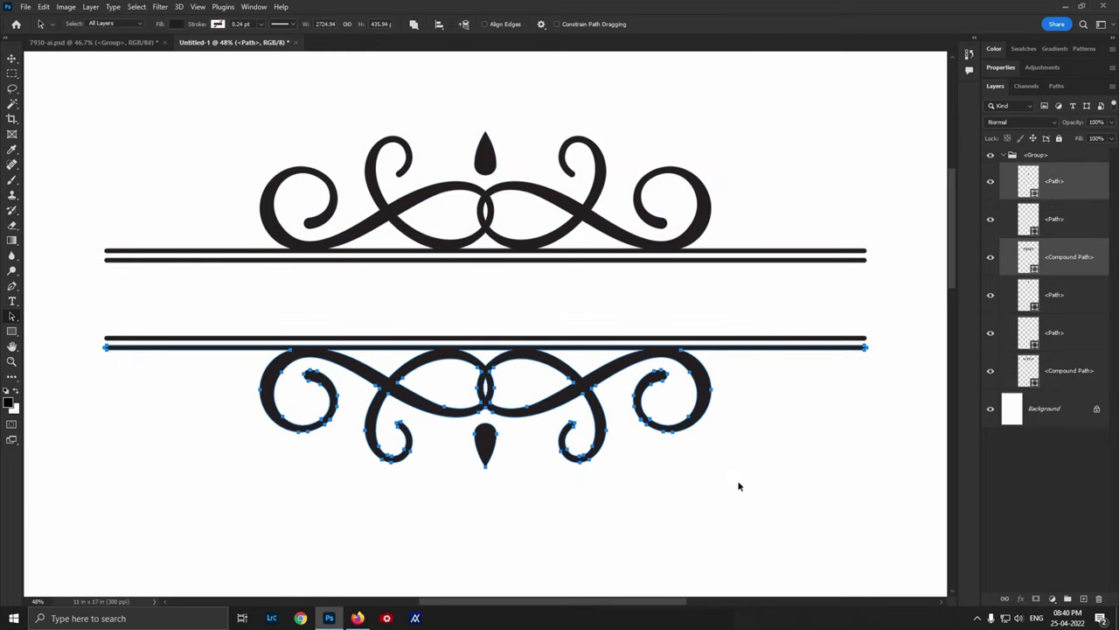
{"action": "left_click", "coordinate": [512, 312]}
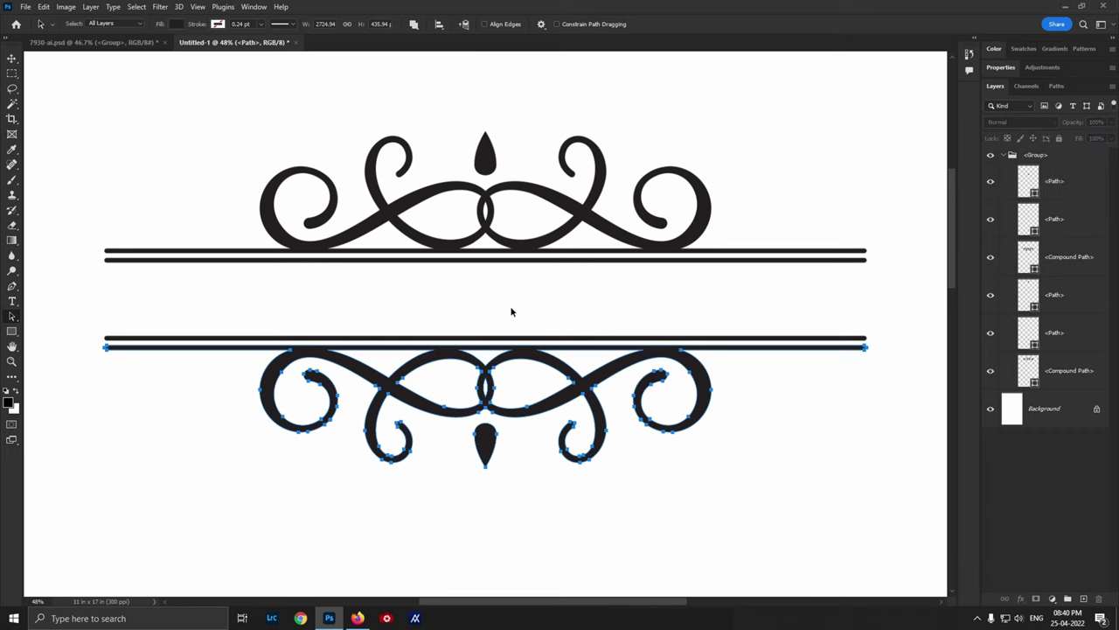
{"action": "key", "text": "v"}
{"action": "key", "text": "ctrl+0"}
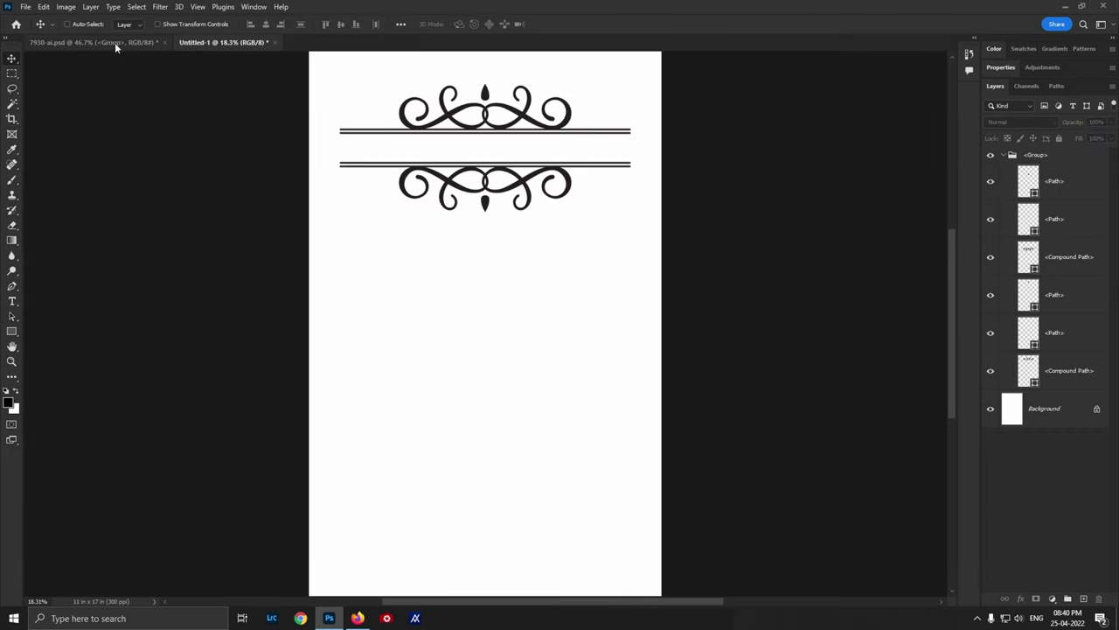
{"action": "left_click", "coordinate": [115, 44]}
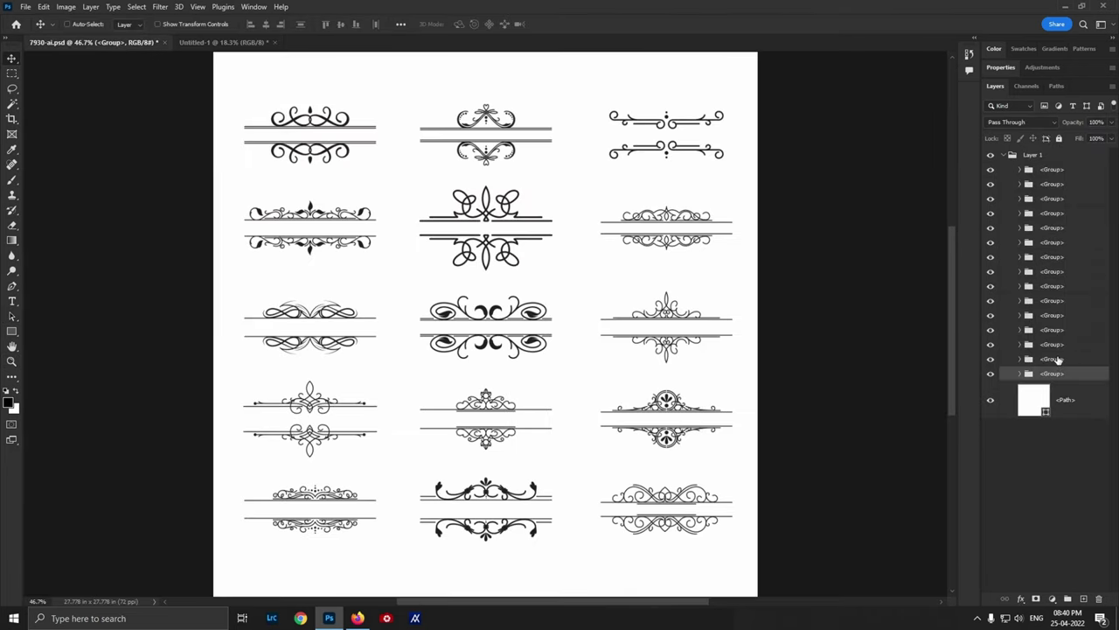
Copy the heart-topped divider into Untitled-1, enlarged and placed below the first divider.
{"action": "left_click", "coordinate": [1058, 360]}
{"action": "left_click_drag", "start_coordinate": [486, 120], "coordinate": [267, 70]}
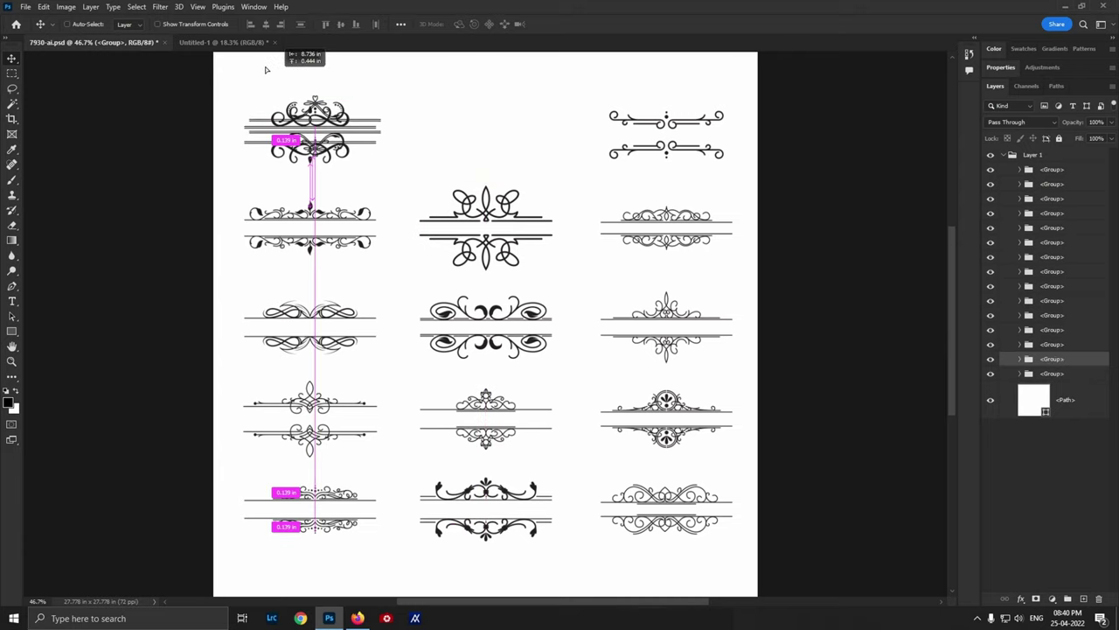
{"action": "mouse_move", "coordinate": [267, 70]}
{"action": "left_mouse_down"}
{"action": "mouse_move", "coordinate": [440, 265]}
{"action": "mouse_move", "coordinate": [427, 264]}
{"action": "mouse_move", "coordinate": [630, 432]}
{"action": "left_mouse_up"}
{"action": "key", "text": "ctrl+t"}
{"action": "left_click_drag", "start_coordinate": [577, 314], "coordinate": [540, 312]}
{"action": "key", "text": "Return"}
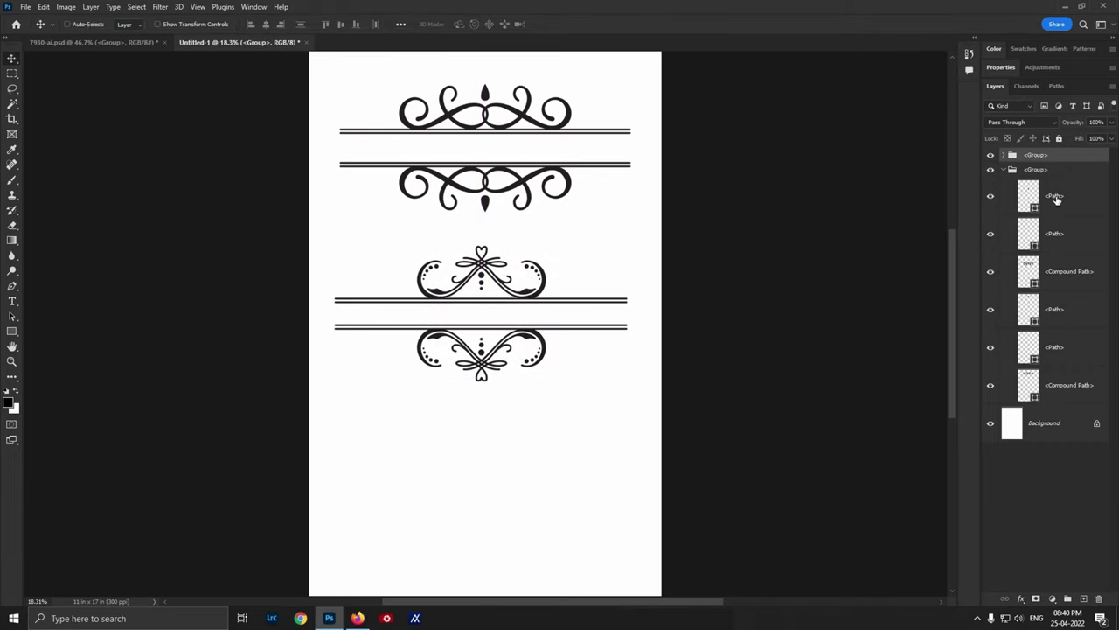
Expand the divider group, zoom in, and move the small dot between the two lines.
{"action": "left_click", "coordinate": [1004, 169]}
{"action": "left_click", "coordinate": [1002, 156]}
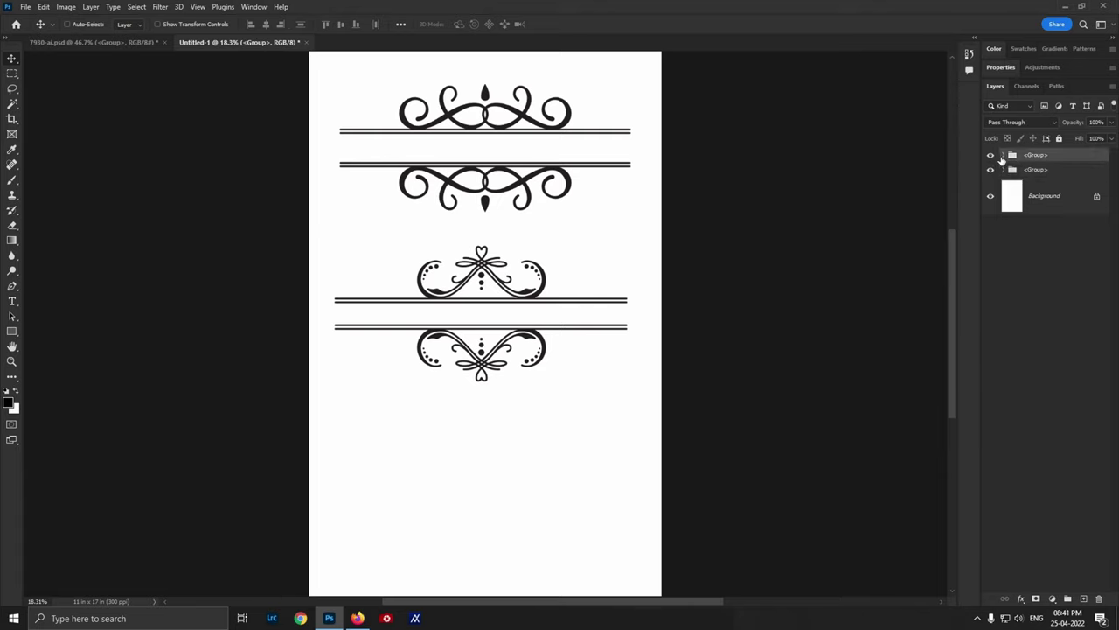
{"action": "left_click", "coordinate": [1004, 155]}
{"action": "left_click", "coordinate": [1063, 191]}
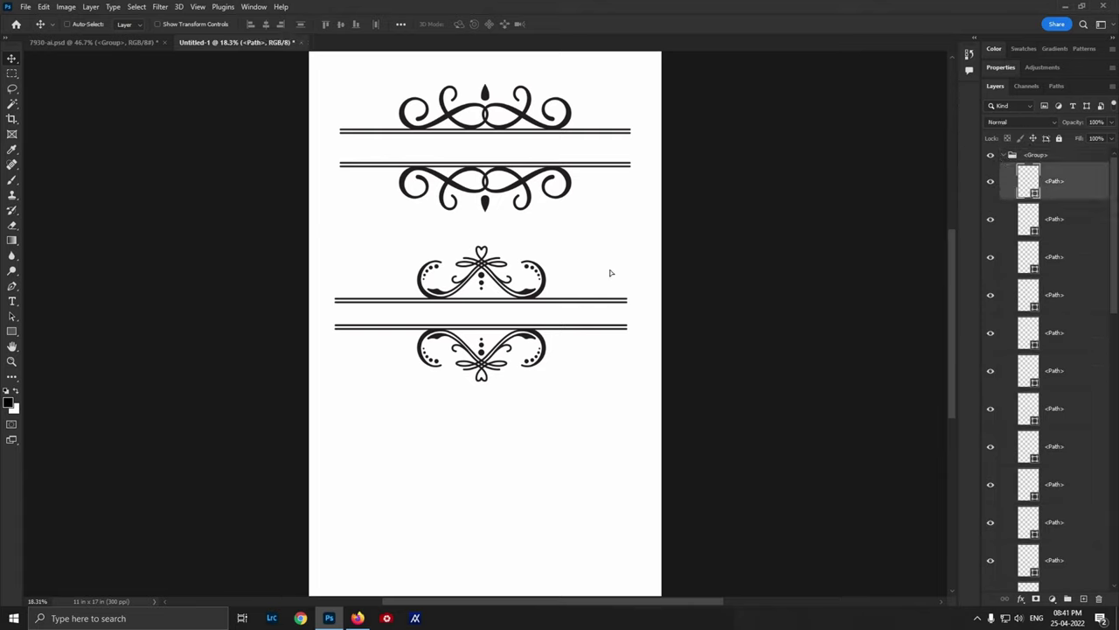
{"action": "left_click_drag", "start_coordinate": [611, 273], "coordinate": [566, 247]}
{"action": "left_click_drag", "start_coordinate": [329, 196], "coordinate": [668, 417]}
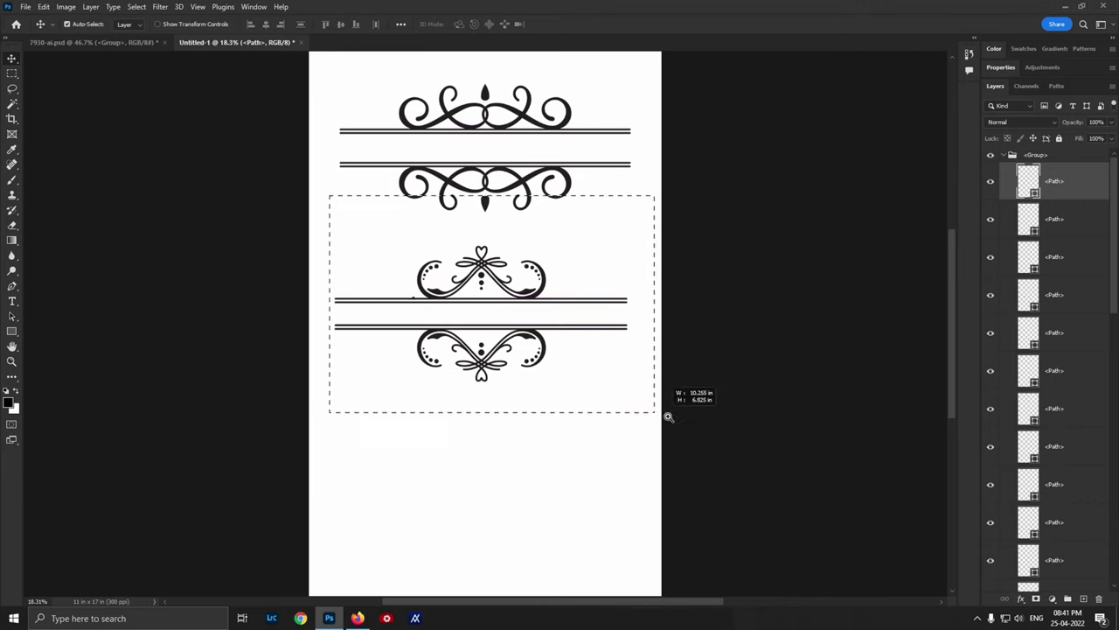
{"action": "key", "text": "v"}
{"action": "left_click_drag", "start_coordinate": [542, 320], "coordinate": [716, 355]}
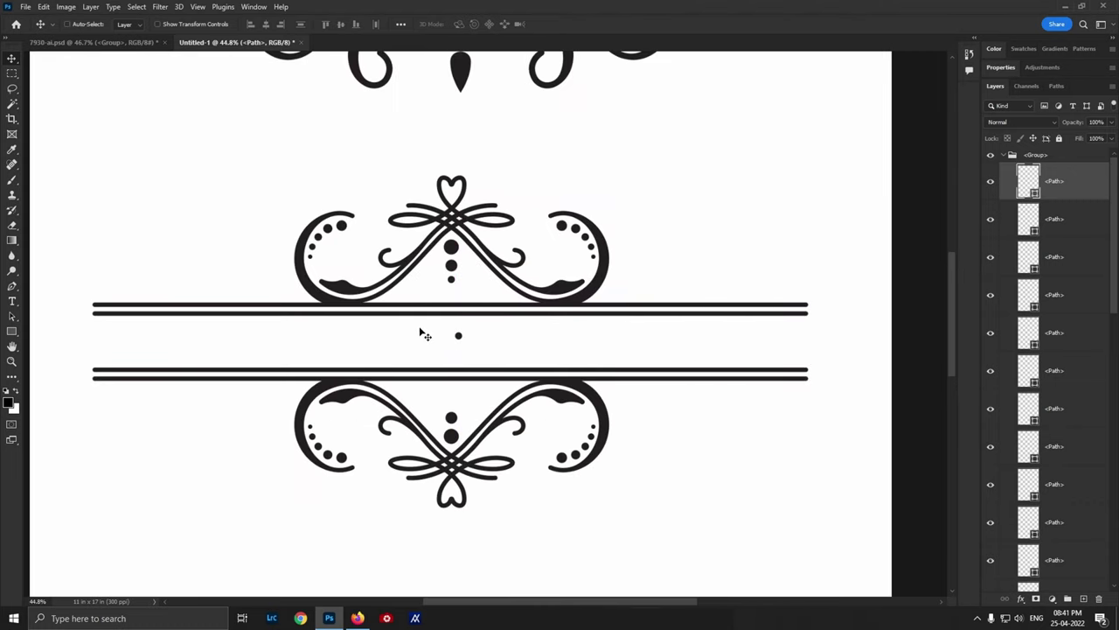
Move the dot down and enlarge it twice into a large circle between the lines.
{"action": "left_click", "coordinate": [1062, 228]}
{"action": "left_click_drag", "start_coordinate": [666, 218], "coordinate": [670, 269]}
{"action": "key", "text": "ctrl+t"}
{"action": "left_click_drag", "start_coordinate": [468, 415], "coordinate": [512, 456]}
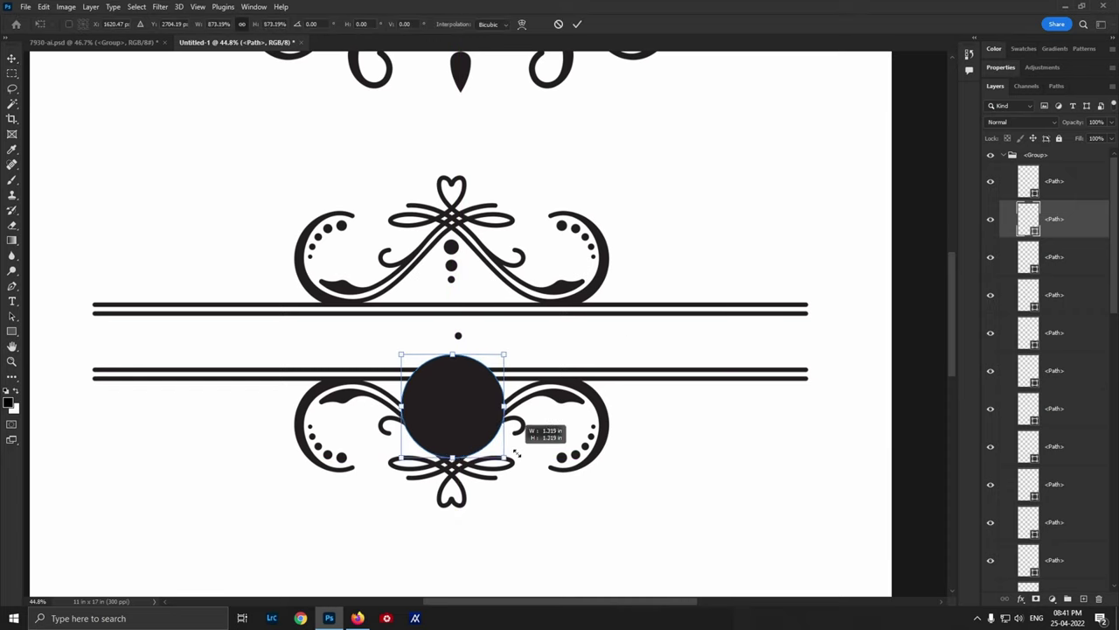
{"action": "key", "text": "Return"}
{"action": "left_click_drag", "start_coordinate": [468, 395], "coordinate": [469, 336]}
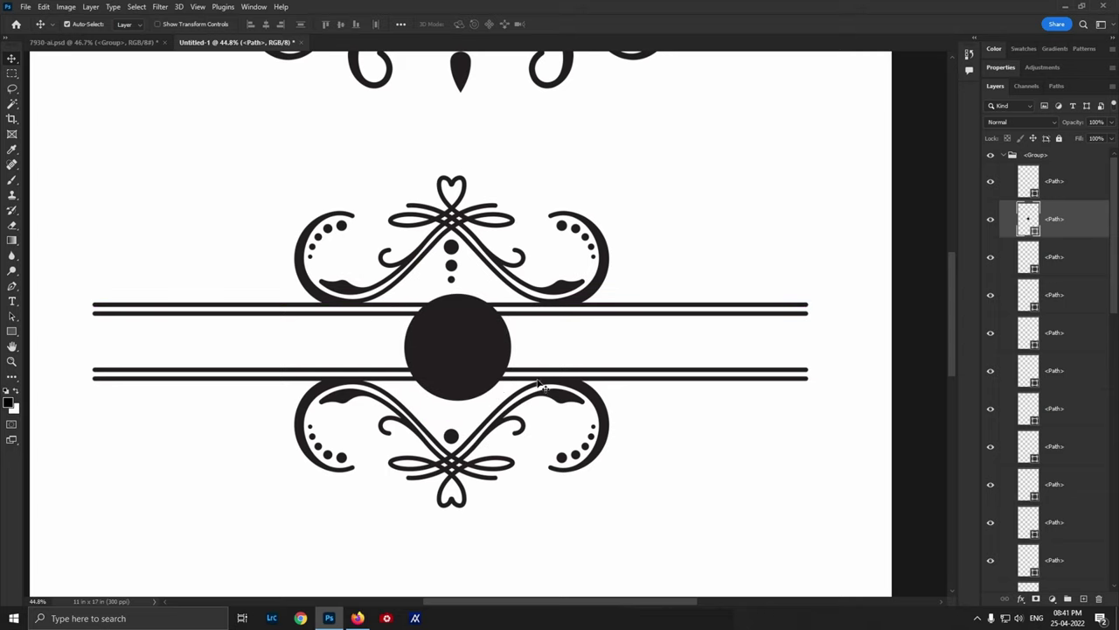
{"action": "key", "text": "ctrl+t"}
{"action": "left_click_drag", "start_coordinate": [510, 400], "coordinate": [544, 428]}
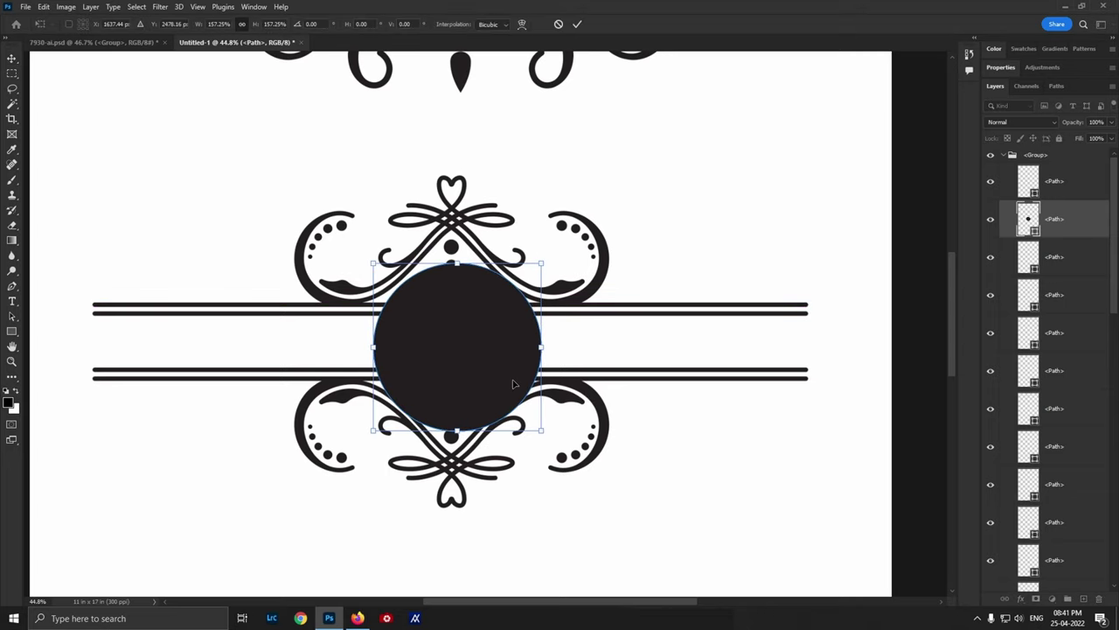
{"action": "key", "text": "Return"}
Try repositioning the circle, then undo back to the original small dot.
{"action": "scroll", "coordinate": [630, 438], "scroll_direction": "up", "scroll_amount": 4}
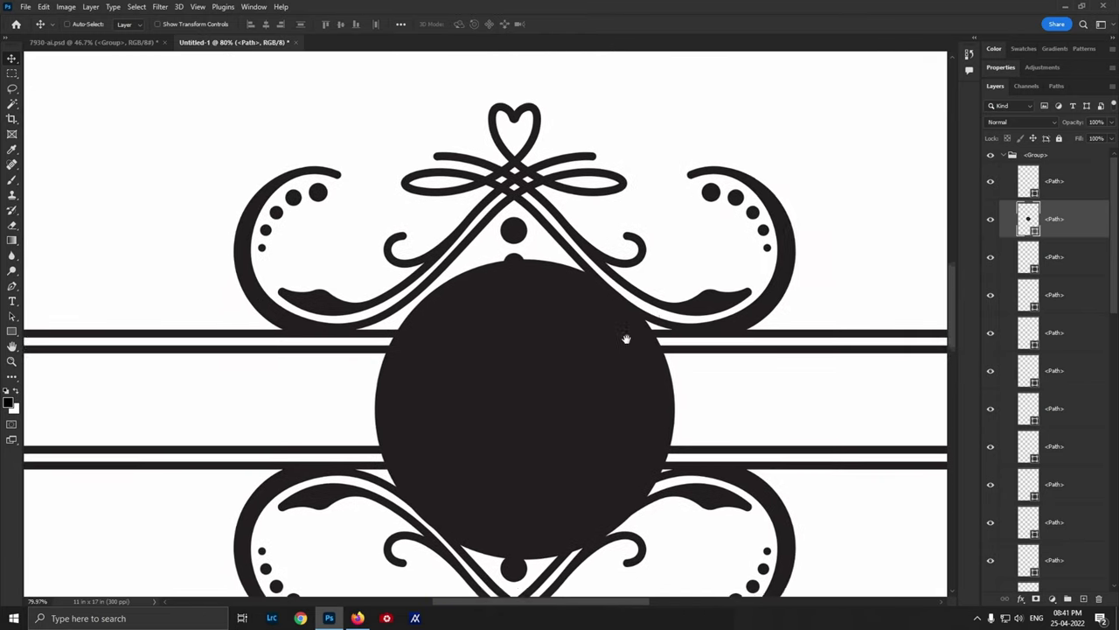
{"action": "left_click_drag", "start_coordinate": [583, 331], "coordinate": [717, 274]}
{"action": "key", "text": "z"}
{"action": "left_click", "coordinate": [626, 297]}
{"action": "right_click", "coordinate": [626, 297]}
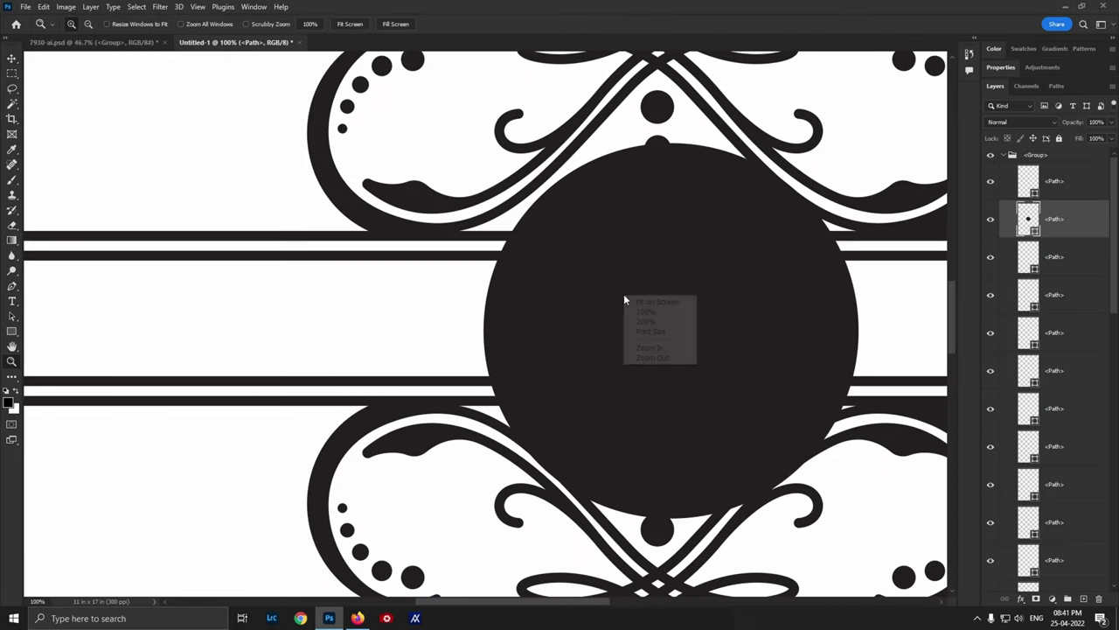
{"action": "left_click", "coordinate": [633, 302]}
{"action": "left_click_drag", "start_coordinate": [660, 253], "coordinate": [255, 387]}
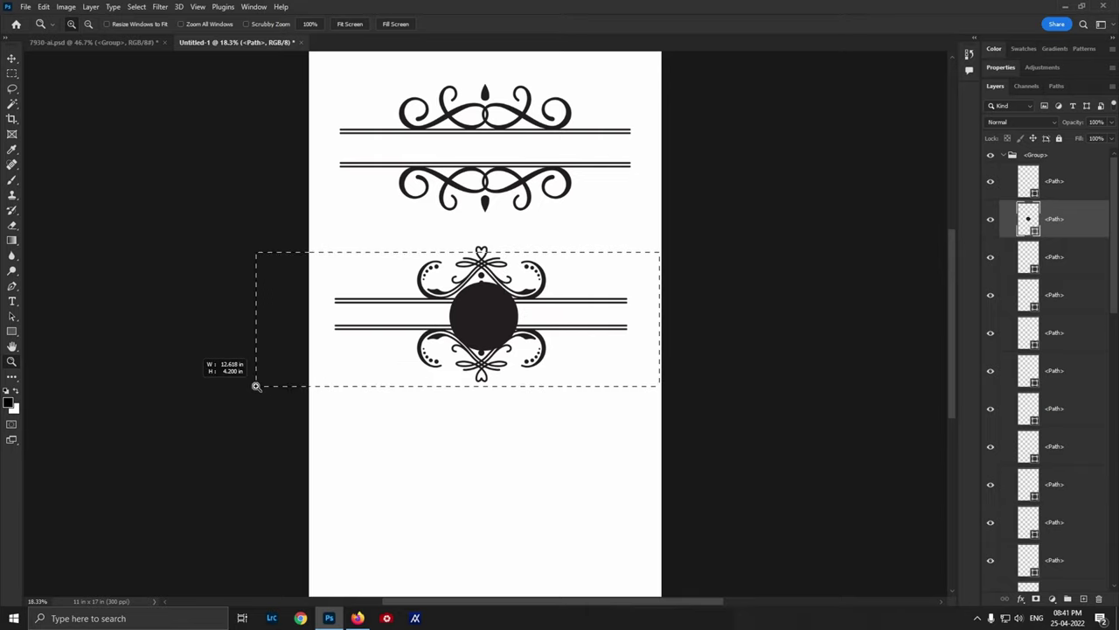
{"action": "key", "text": "v"}
{"action": "left_click_drag", "start_coordinate": [570, 333], "coordinate": [570, 339]}
{"action": "key", "text": "ctrl+z"}
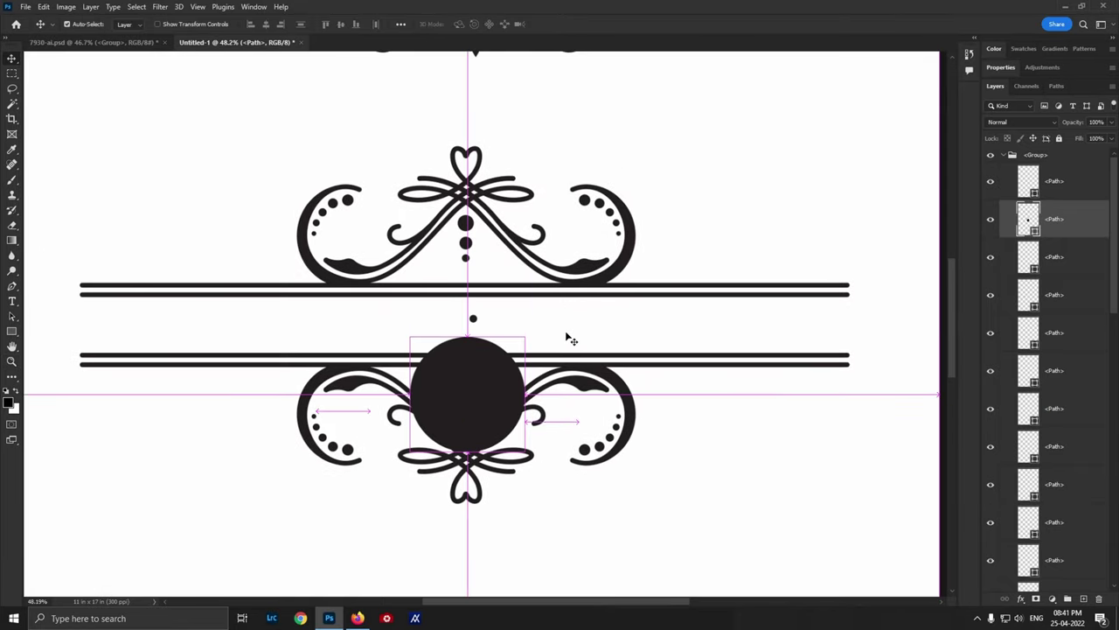
{"action": "key", "text": "ctrl+z"}
Fit the whole page on screen and select the divider's top path layer.
{"action": "key", "text": "z"}
{"action": "key", "text": "ctrl+0"}
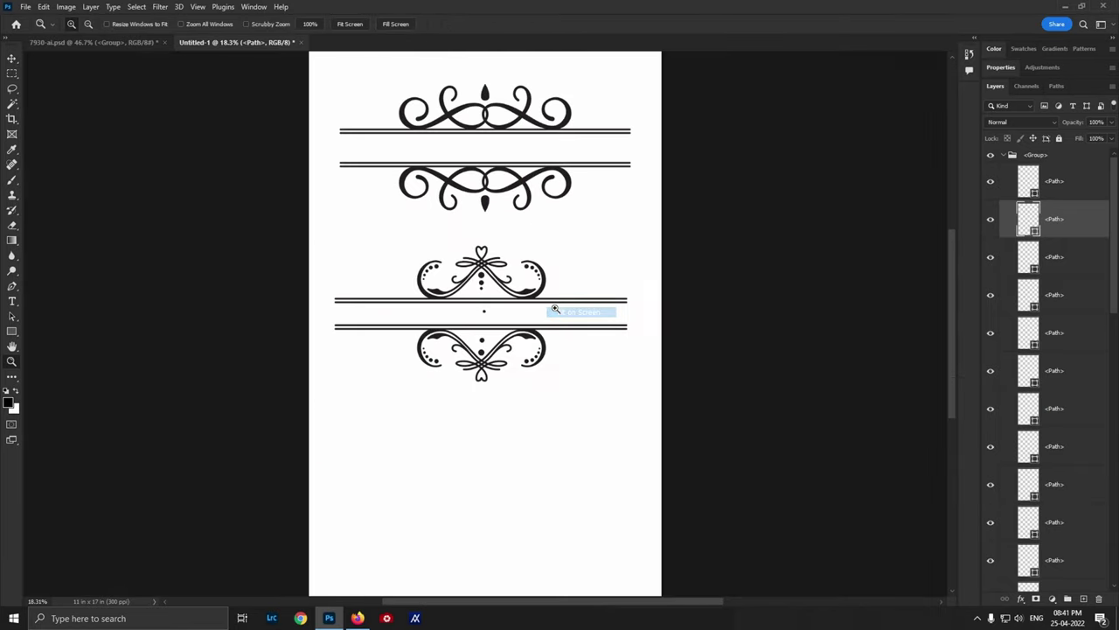
{"action": "key", "text": "v"}
{"action": "left_click", "coordinate": [1073, 190]}
Select all of the lower divider's path layers down to the Compound Path layer.
{"action": "scroll", "coordinate": [1084, 383], "scroll_direction": "down", "scroll_amount": 2}
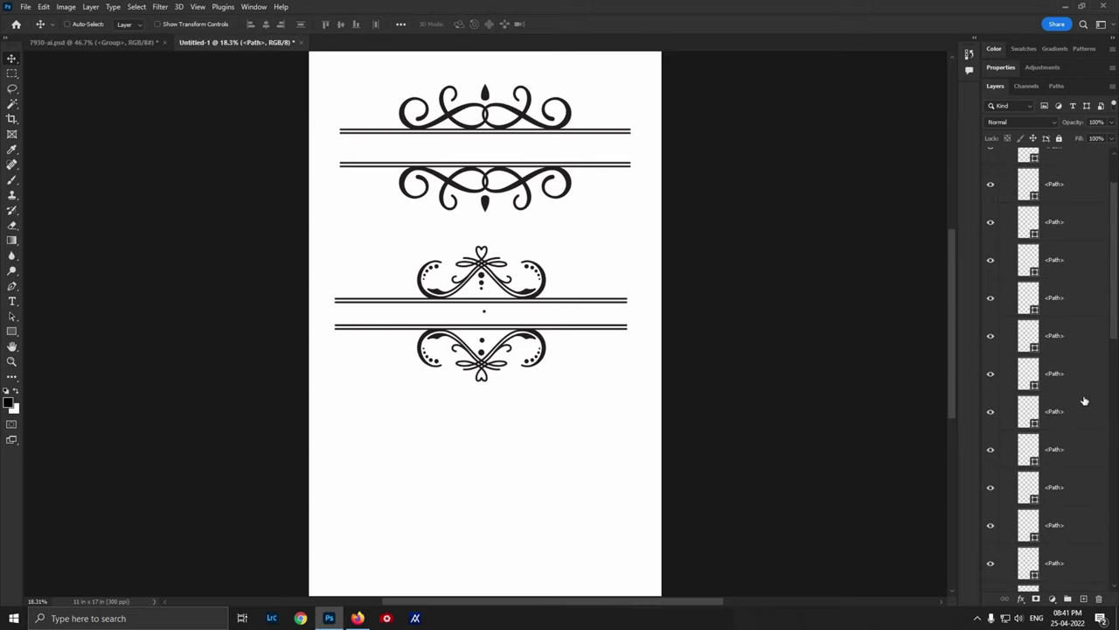
{"action": "scroll", "coordinate": [1082, 400], "scroll_direction": "down", "scroll_amount": 2}
{"action": "scroll", "coordinate": [1081, 429], "scroll_direction": "down", "scroll_amount": 2}
{"action": "scroll", "coordinate": [1082, 458], "scroll_direction": "down", "scroll_amount": 2}
{"action": "scroll", "coordinate": [1082, 459], "scroll_direction": "down", "scroll_amount": 2}
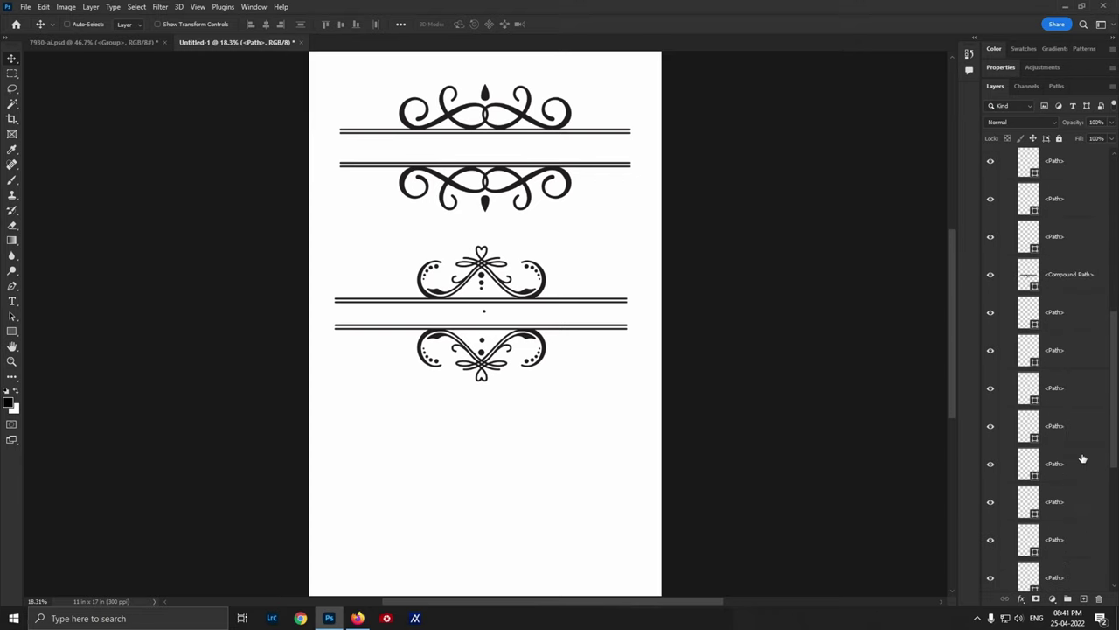
{"action": "scroll", "coordinate": [1082, 458], "scroll_direction": "down", "scroll_amount": 2}
{"action": "scroll", "coordinate": [1082, 458], "scroll_direction": "down", "scroll_amount": 2}
{"action": "scroll", "coordinate": [1082, 459], "scroll_direction": "down", "scroll_amount": 2}
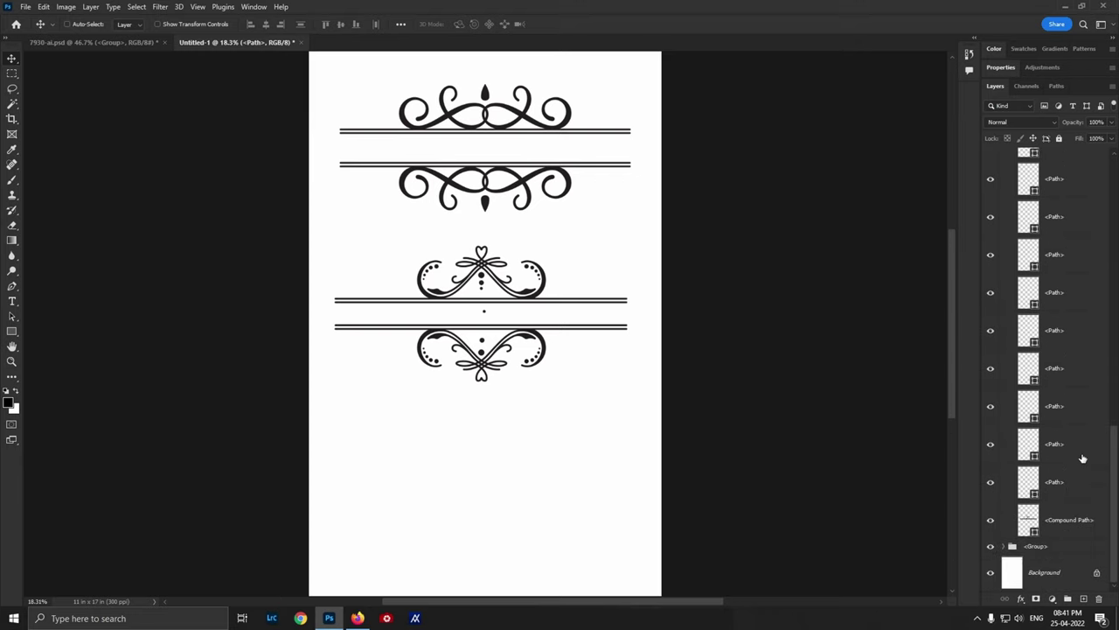
{"action": "left_click", "coordinate": [1059, 522], "text": "shift"}
{"action": "left_click_drag", "start_coordinate": [512, 321], "coordinate": [537, 318]}
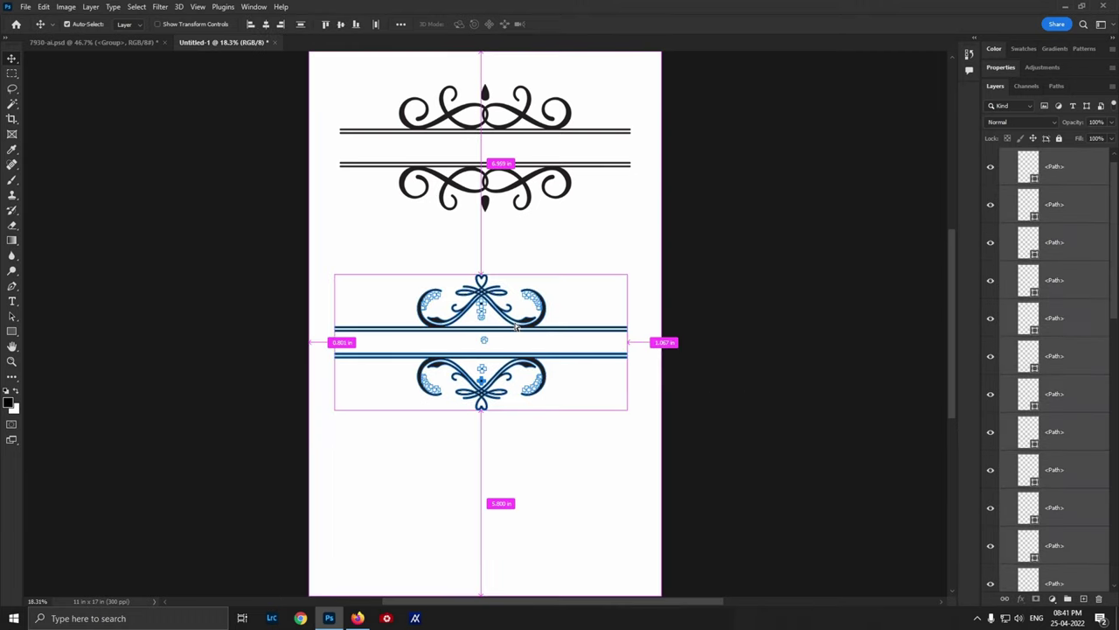
Merge the selected paths into one shape layer and zoom in on the lower divider.
{"action": "right_click", "coordinate": [1089, 253]}
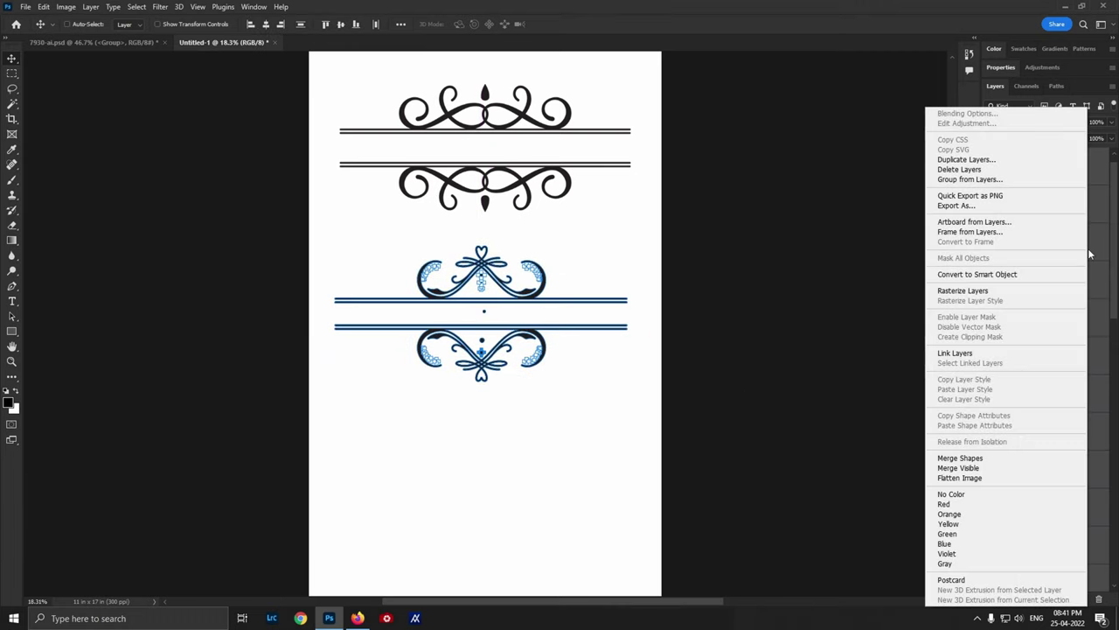
{"action": "left_click", "coordinate": [994, 458]}
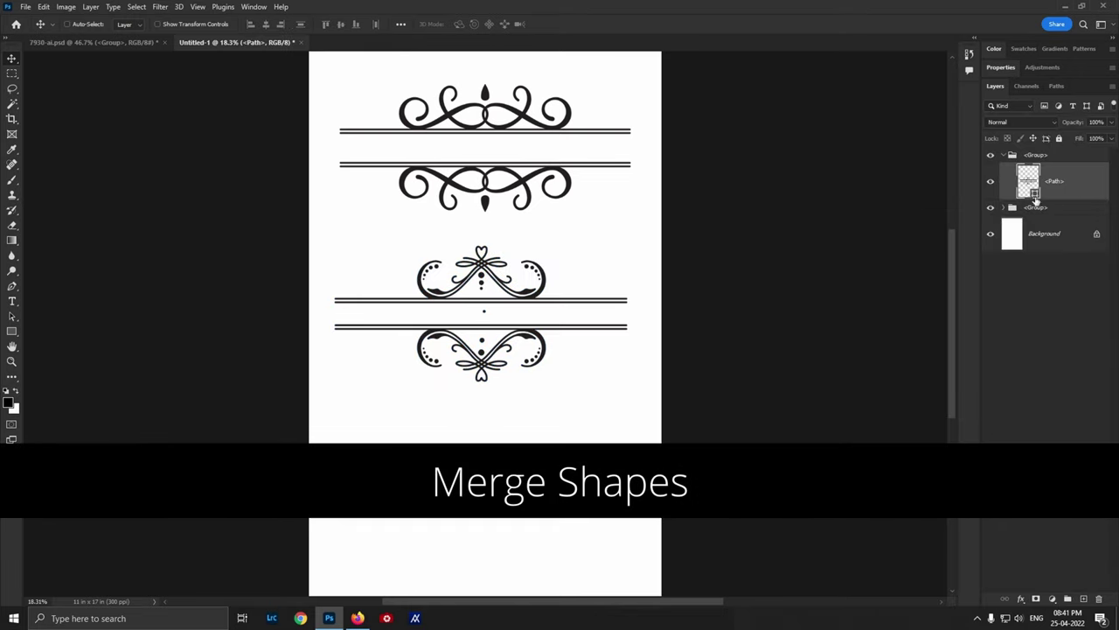
{"action": "left_click_drag", "start_coordinate": [500, 286], "coordinate": [503, 343]}
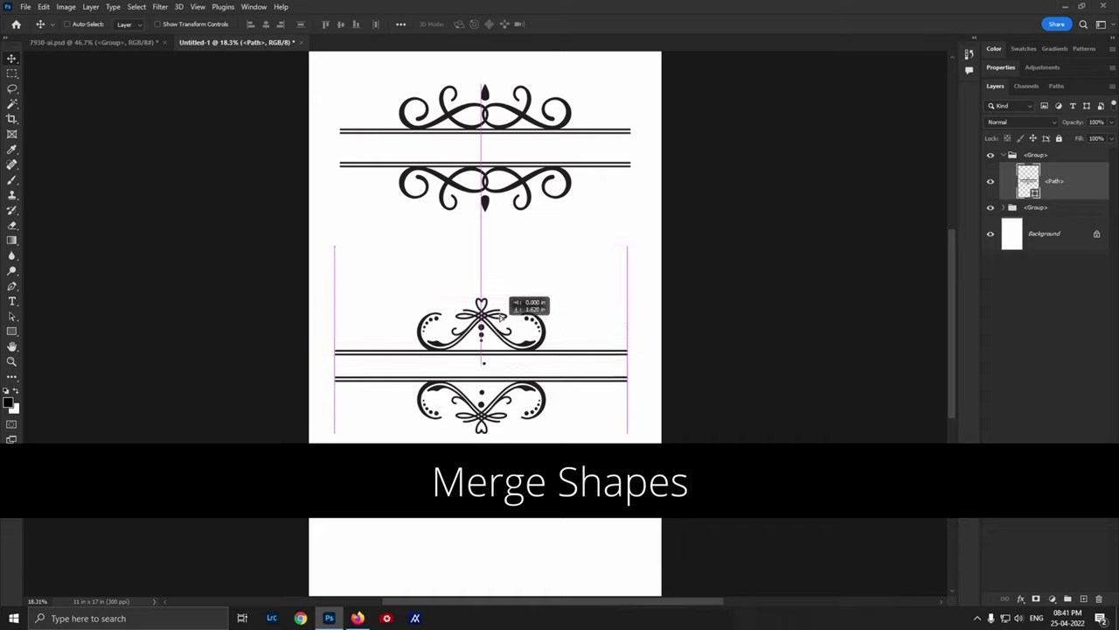
{"action": "left_click_drag", "start_coordinate": [628, 219], "coordinate": [230, 446]}
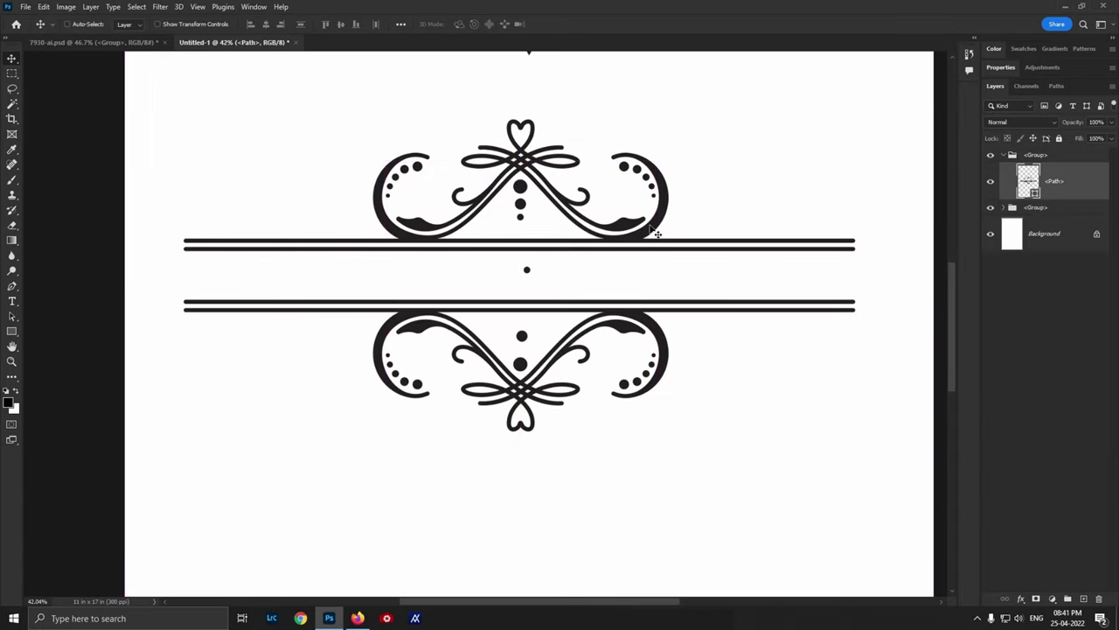
Load the merged divider's path as a selection, scale it to just over half width, and move it lower.
{"action": "left_click", "coordinate": [1057, 86]}
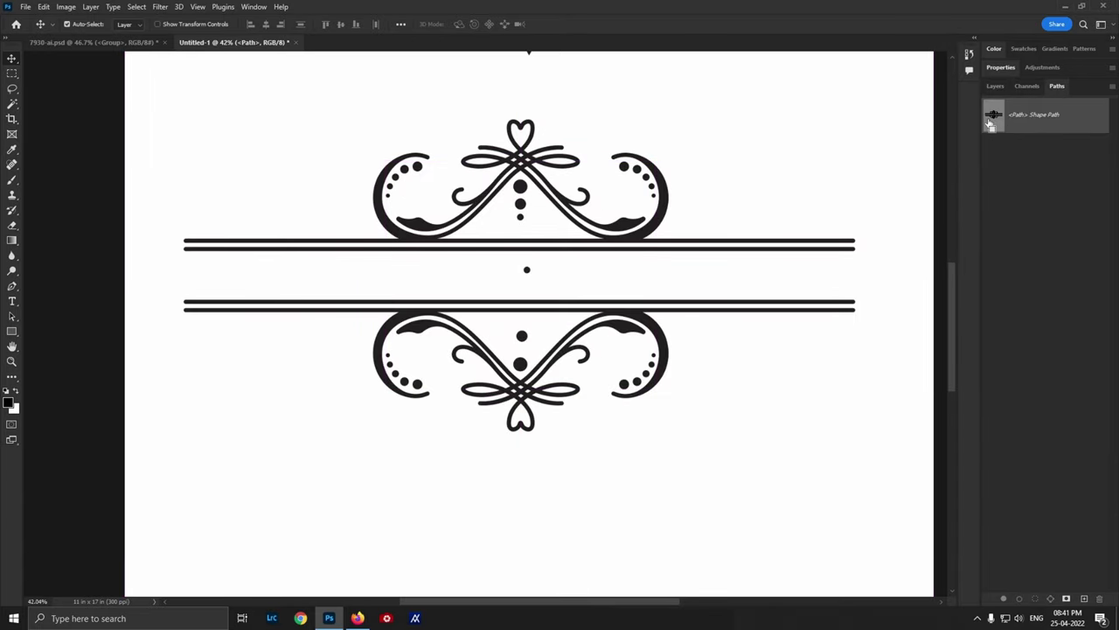
{"action": "left_click", "coordinate": [991, 122], "text": "ctrl"}
{"action": "key", "text": "ctrl+t"}
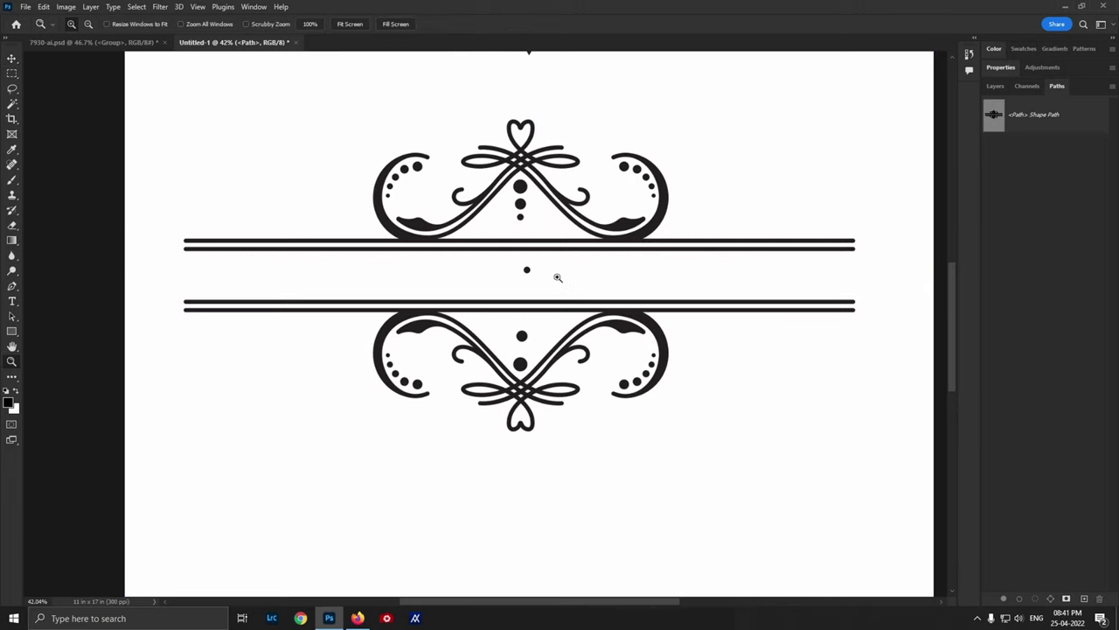
{"action": "right_click", "coordinate": [555, 278]}
{"action": "left_click", "coordinate": [612, 315]}
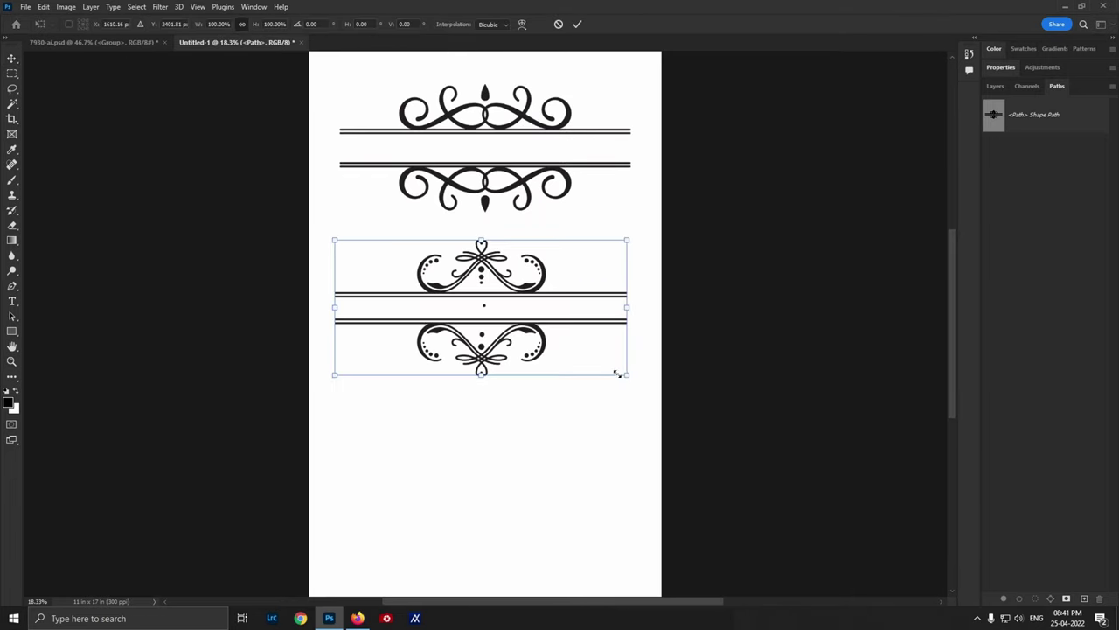
{"action": "mouse_move", "coordinate": [616, 373]}
{"action": "left_mouse_down"}
{"action": "mouse_move", "coordinate": [499, 313]}
{"action": "mouse_move", "coordinate": [517, 375]}
{"action": "left_mouse_up"}
{"action": "key", "text": "Return"}
{"action": "key", "text": "z"}
{"action": "left_click_drag", "start_coordinate": [517, 335], "coordinate": [562, 344]}
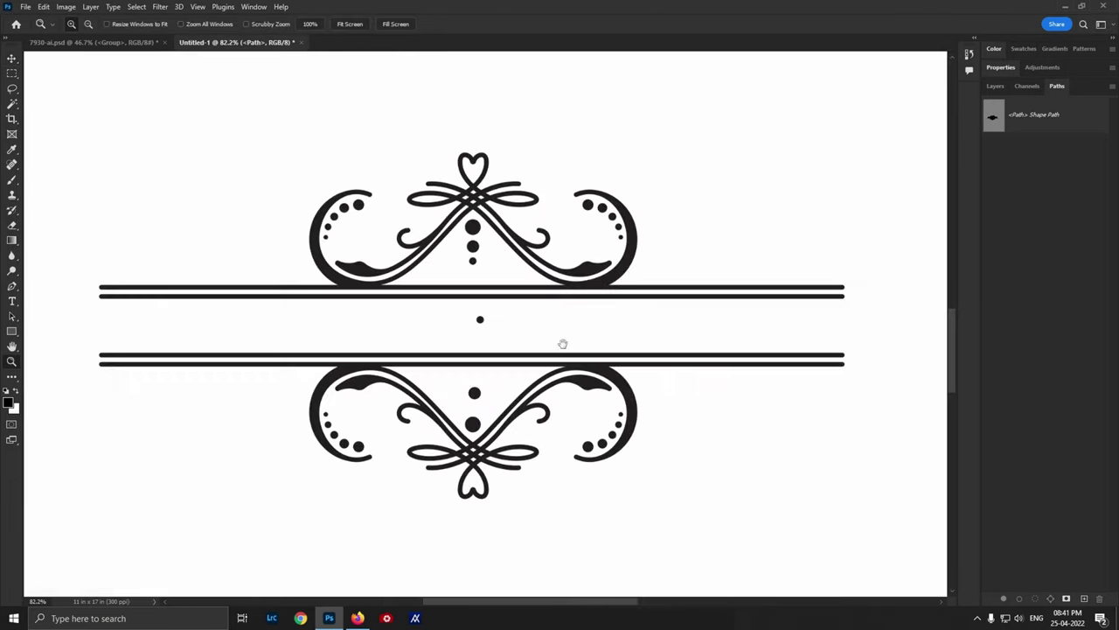
{"action": "key", "text": "ctrl+0"}
Copy a third divider group from 7930-ai.psd onto the new page, enlarged, between the other two.
{"action": "key", "text": "v"}
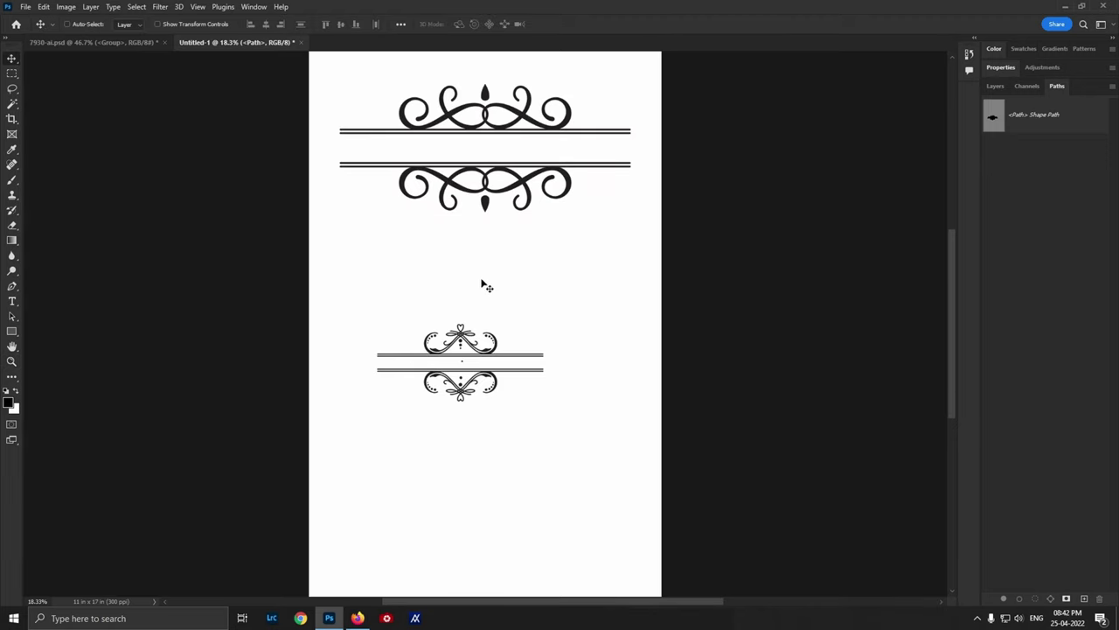
{"action": "left_click", "coordinate": [142, 46]}
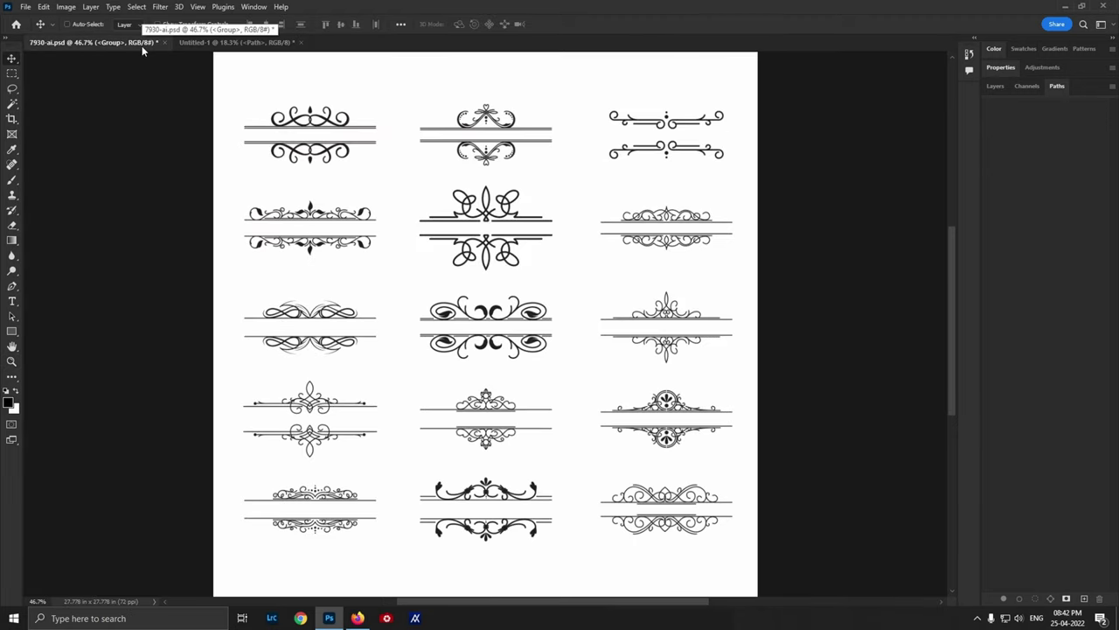
{"action": "scroll", "coordinate": [555, 420], "scroll_direction": "up", "scroll_amount": 5}
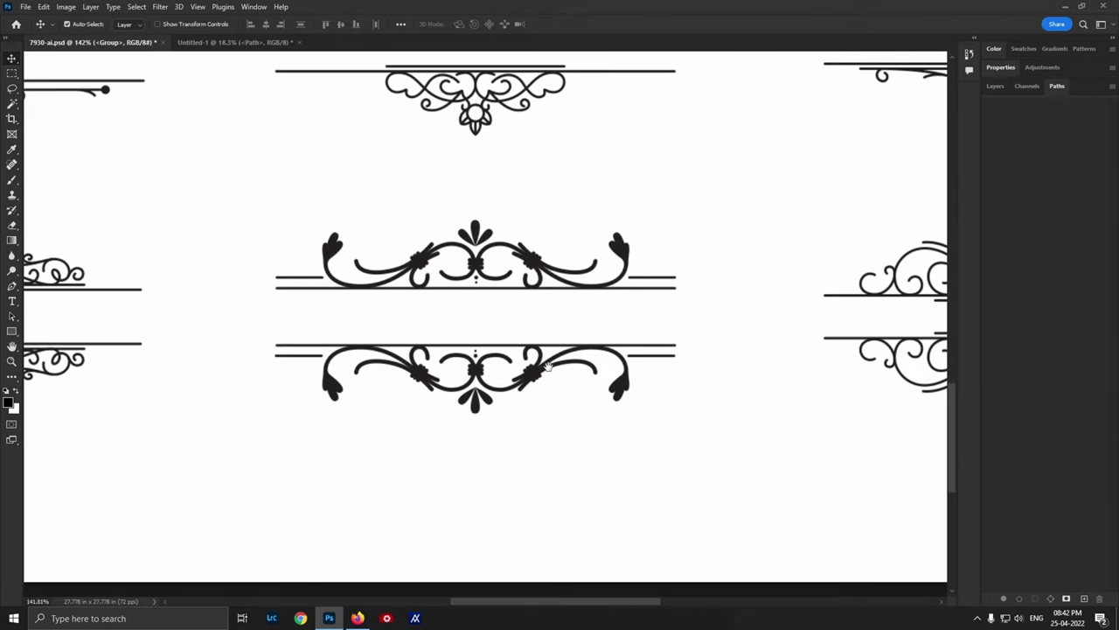
{"action": "right_click", "coordinate": [523, 256]}
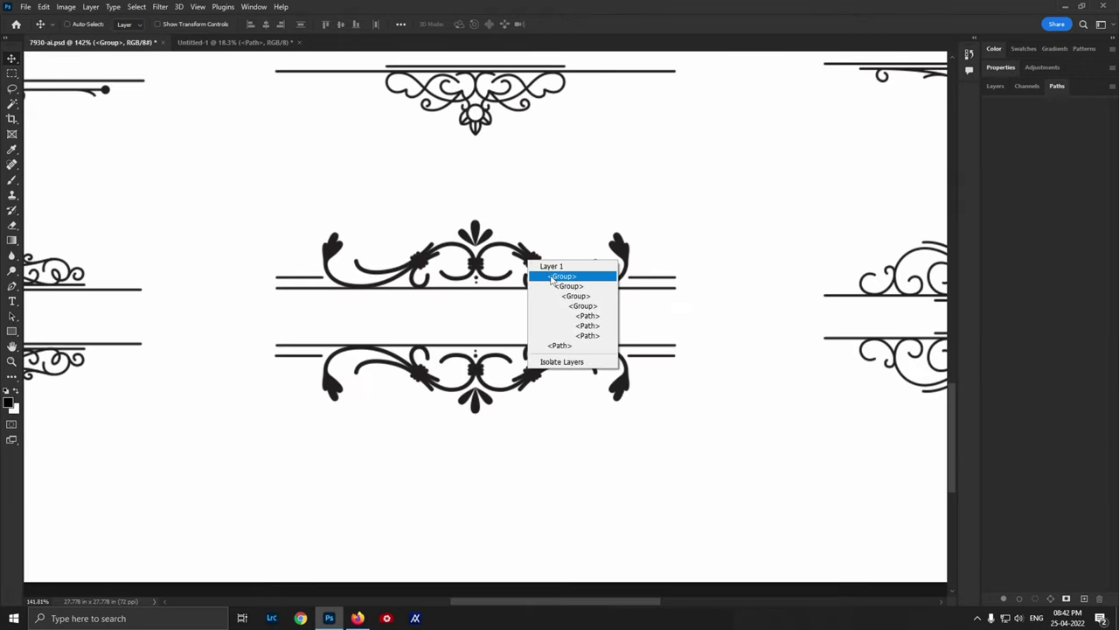
{"action": "left_click", "coordinate": [533, 275]}
{"action": "left_click_drag", "start_coordinate": [517, 294], "coordinate": [214, 48]}
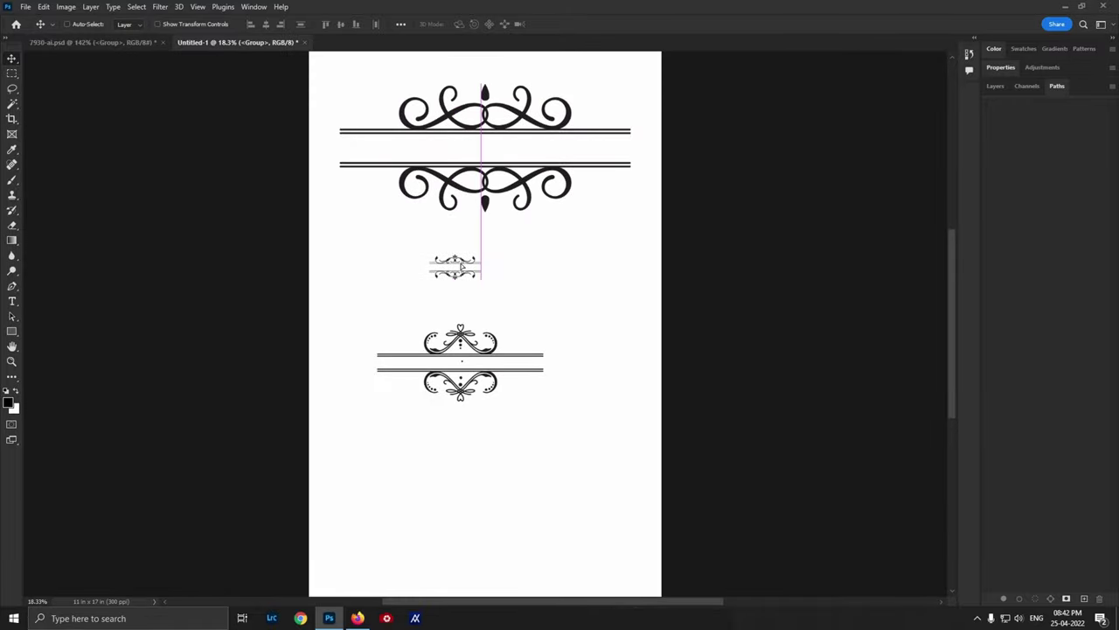
{"action": "mouse_move", "coordinate": [214, 48]}
{"action": "left_mouse_down"}
{"action": "mouse_move", "coordinate": [488, 288]}
{"action": "mouse_move", "coordinate": [581, 326]}
{"action": "left_mouse_up"}
{"action": "key", "text": "ctrl+t"}
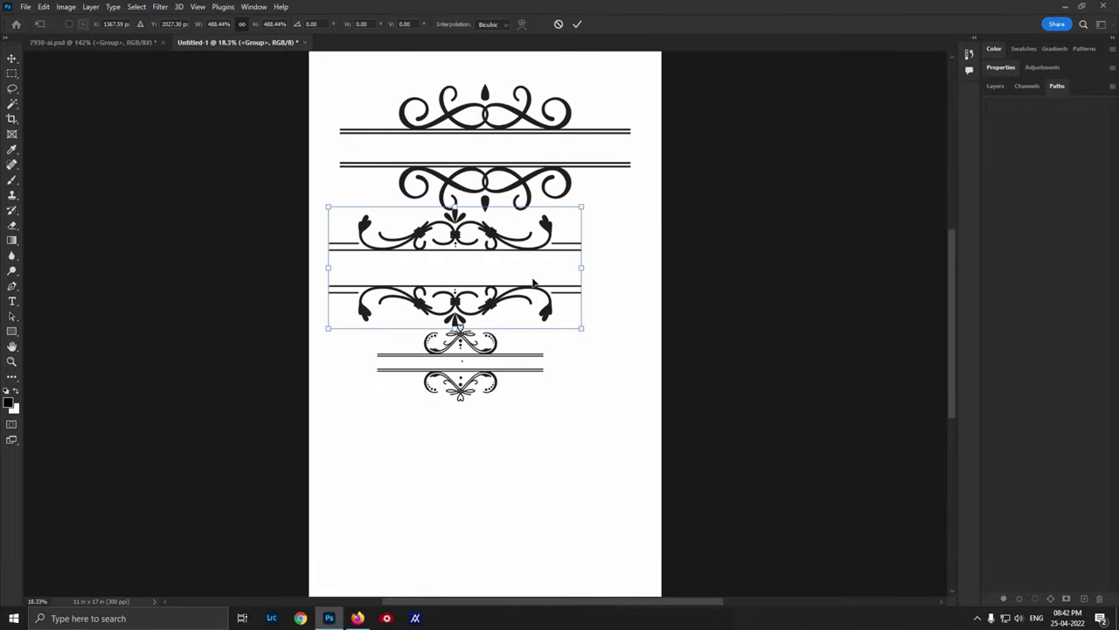
{"action": "key", "text": "Return"}
Move the new divider's group to the top level, fit the page, and return to the divider set.
{"action": "left_click", "coordinate": [995, 85]}
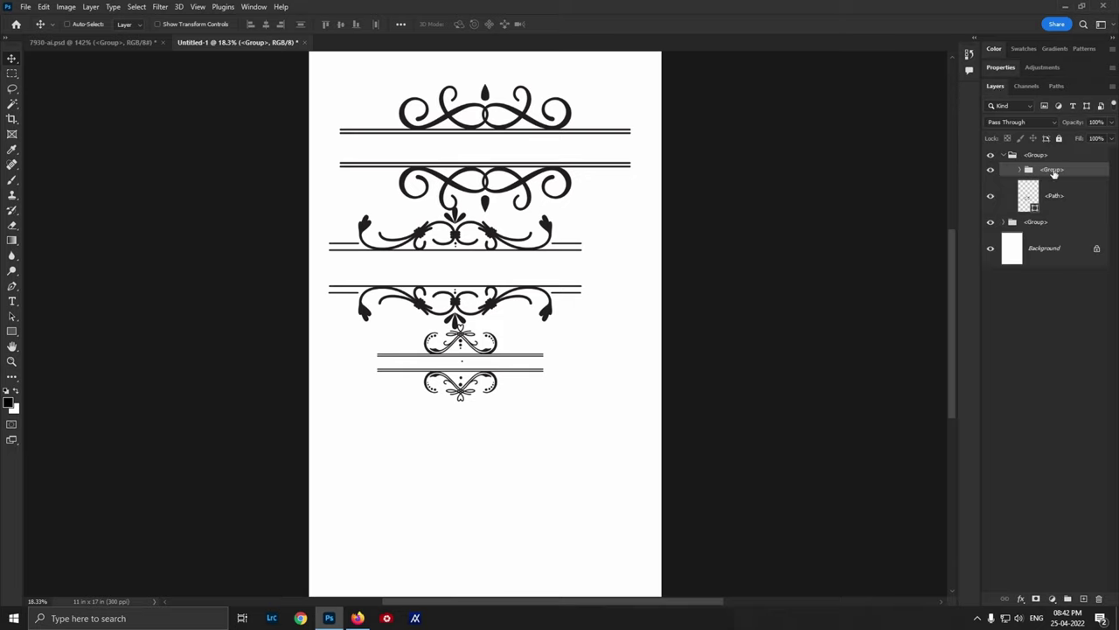
{"action": "key", "text": "ctrl+bracketright"}
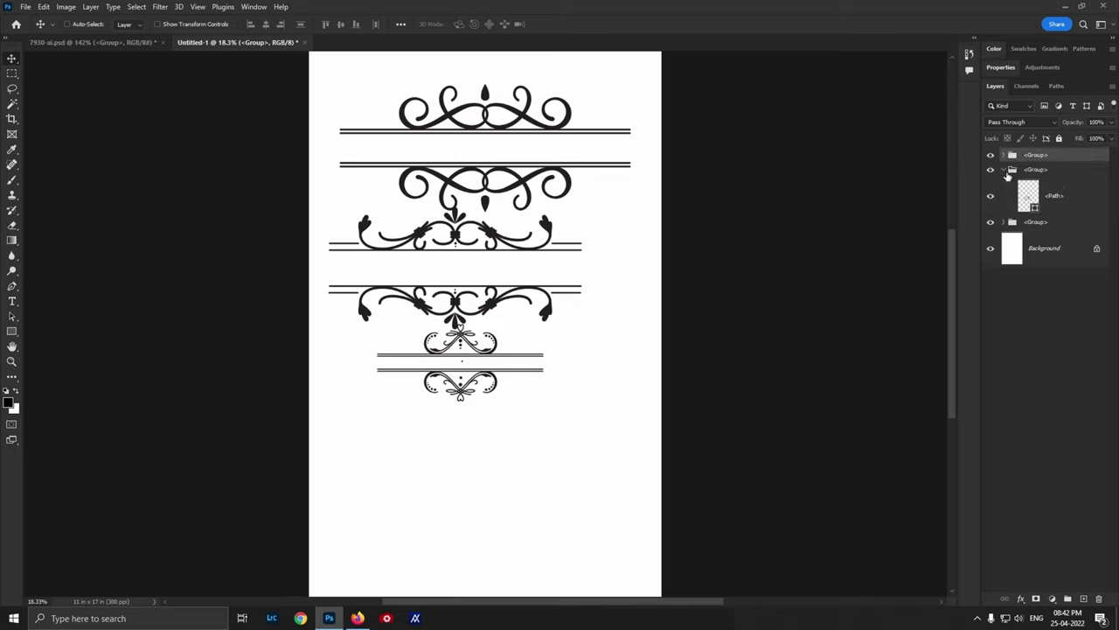
{"action": "left_click", "coordinate": [1007, 174]}
{"action": "left_click", "coordinate": [1005, 171]}
{"action": "right_click", "coordinate": [500, 292]}
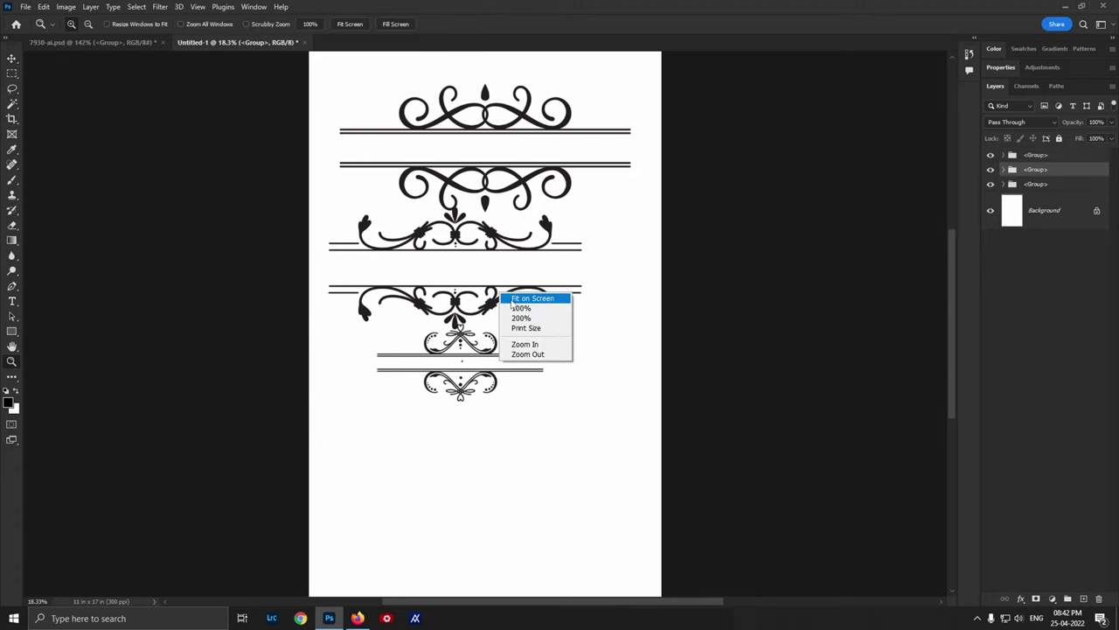
{"action": "left_click", "coordinate": [514, 298]}
{"action": "key", "text": "ctrl+Tab"}
{"action": "right_click", "coordinate": [515, 300]}
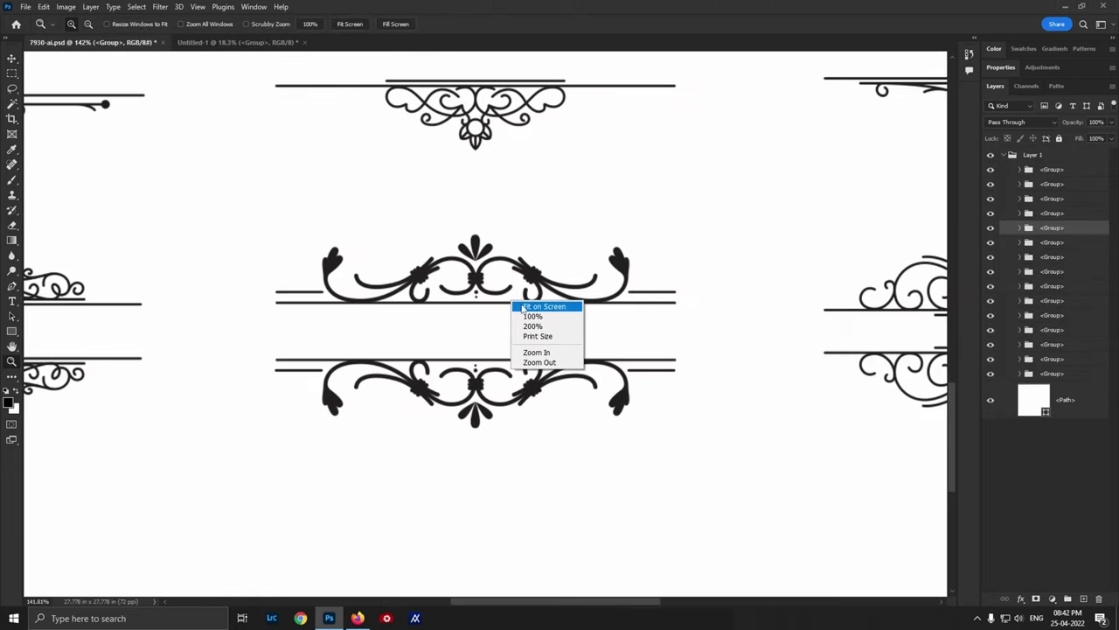
{"action": "left_click", "coordinate": [527, 306]}
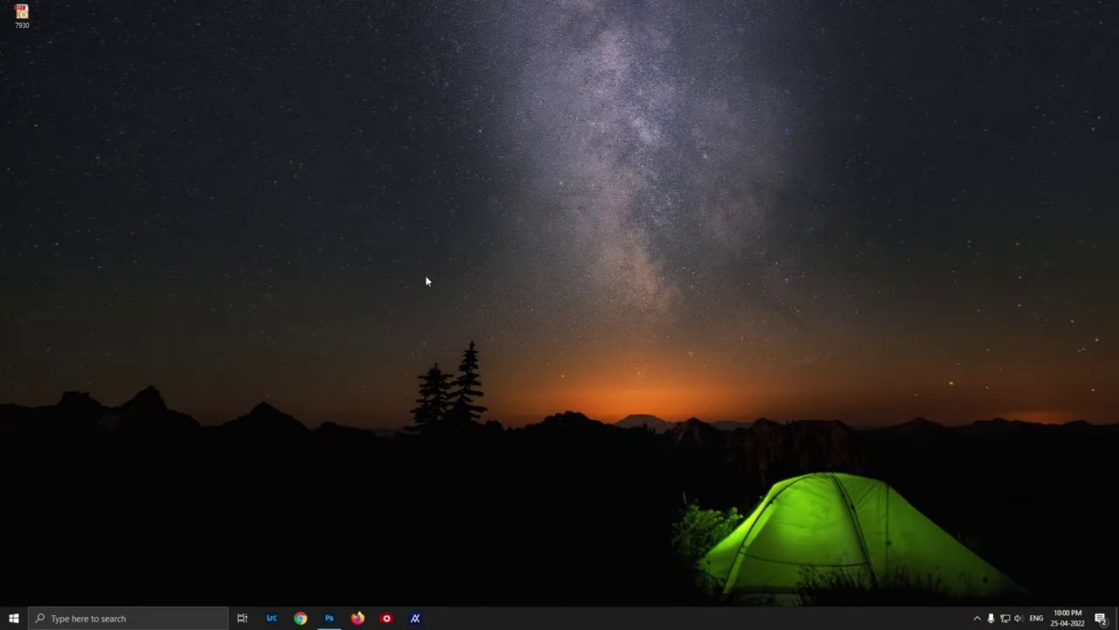
Open Firefox, go to freepik, and search for 'vector Divider Borders'.
{"action": "left_click", "coordinate": [358, 617]}
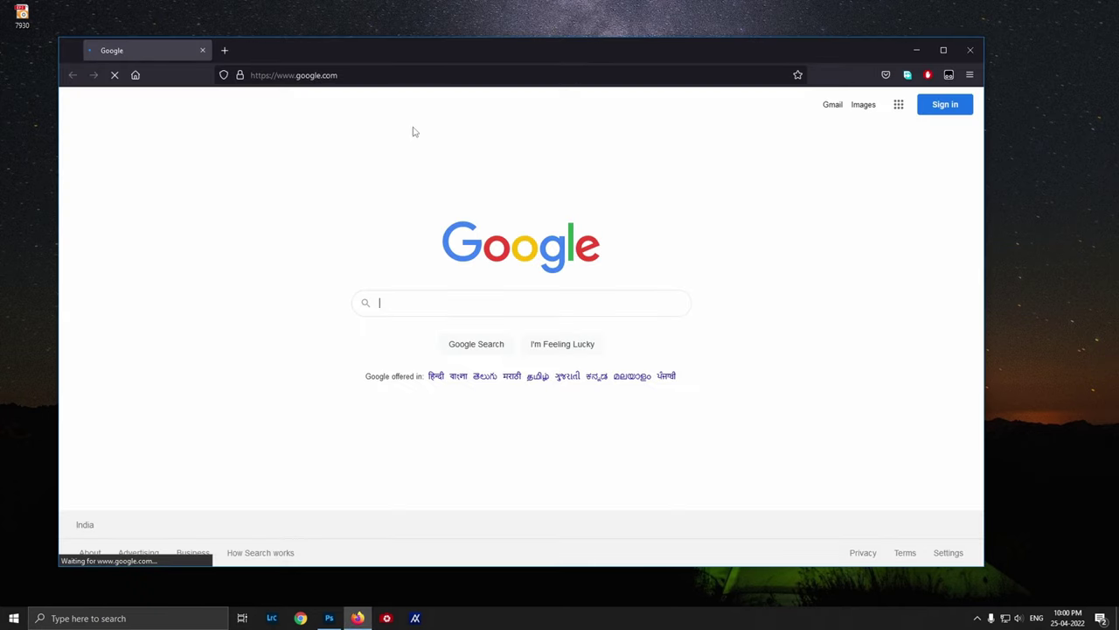
{"action": "left_click", "coordinate": [414, 76]}
{"action": "type", "text": "freep"}
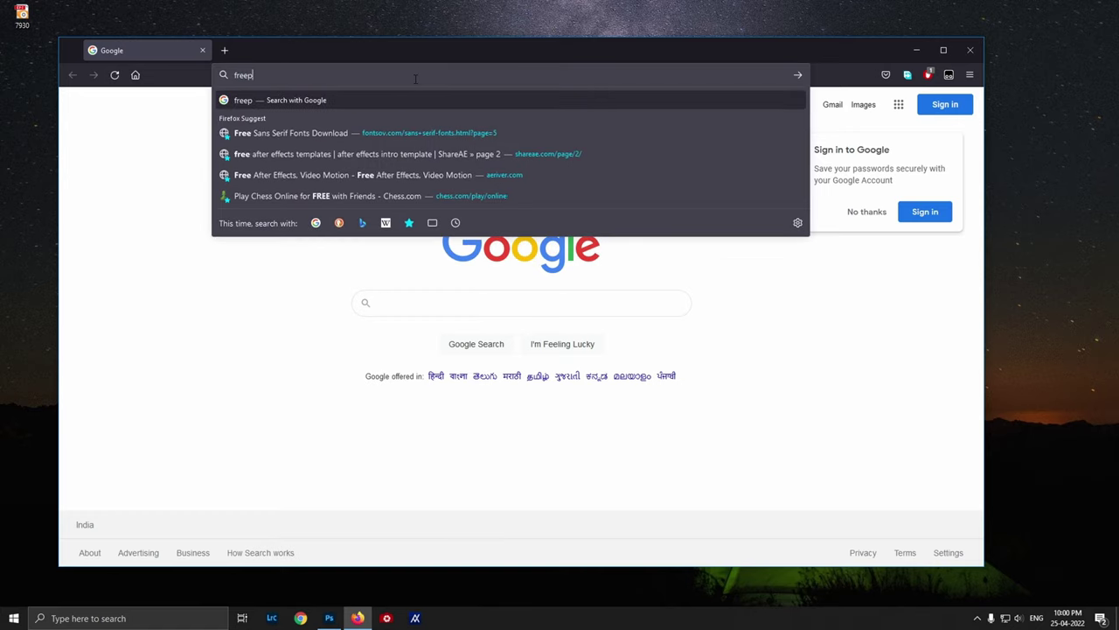
{"action": "type", "text": "ik"}
{"action": "key", "text": "Return"}
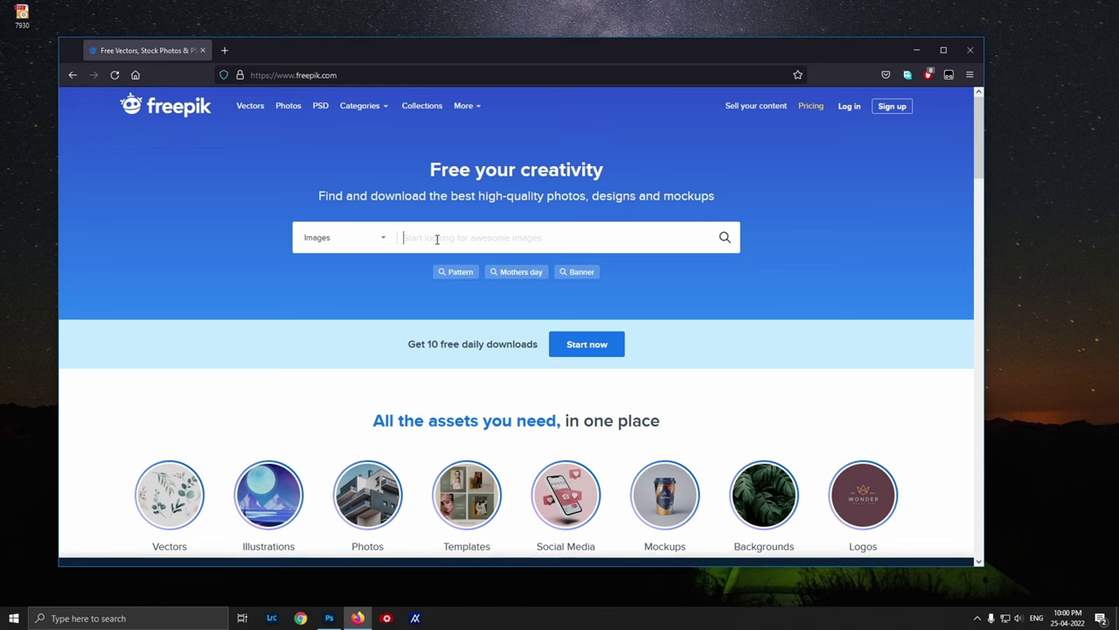
{"action": "type", "text": "vector Divider Borders"}
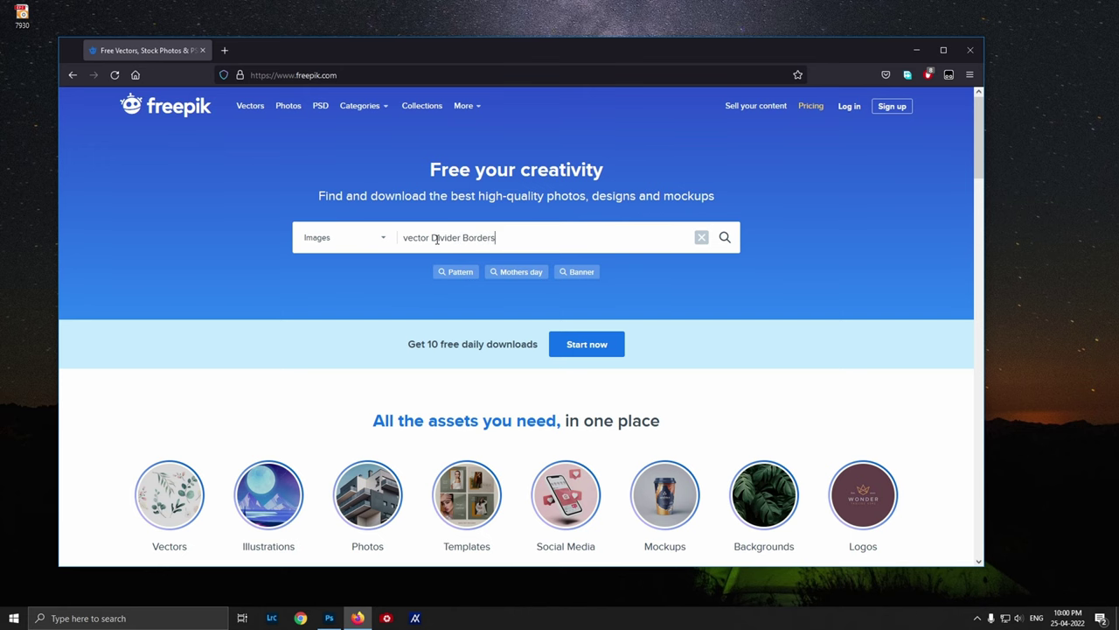
{"action": "key", "text": "Return"}
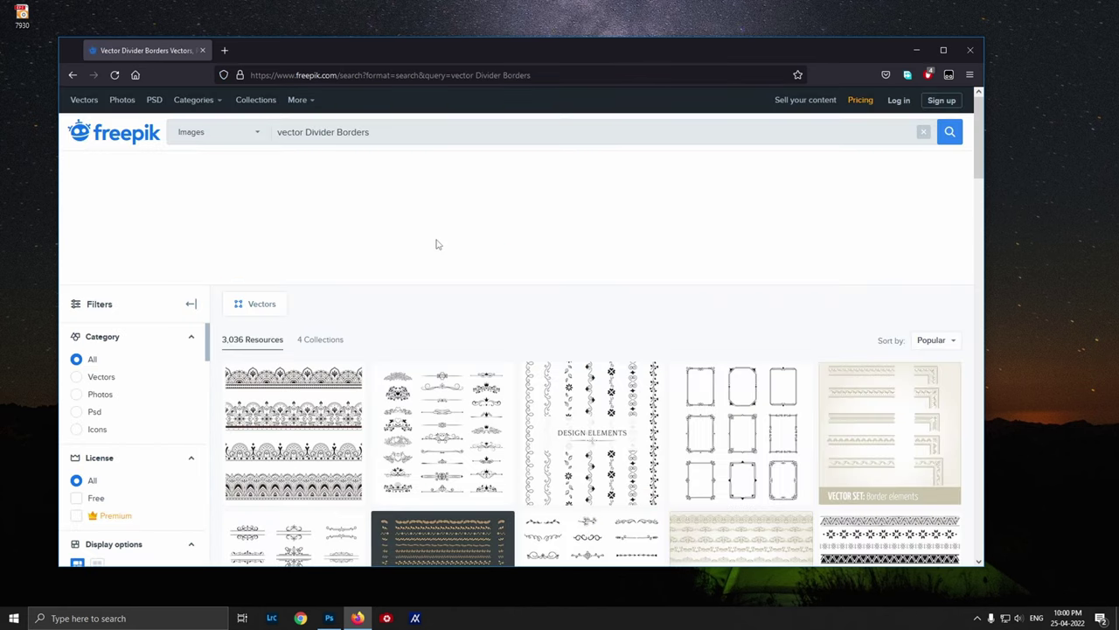
Open the vintage page decor pack with crowns and start its free download.
{"action": "scroll", "coordinate": [437, 245], "scroll_direction": "down", "scroll_amount": 2}
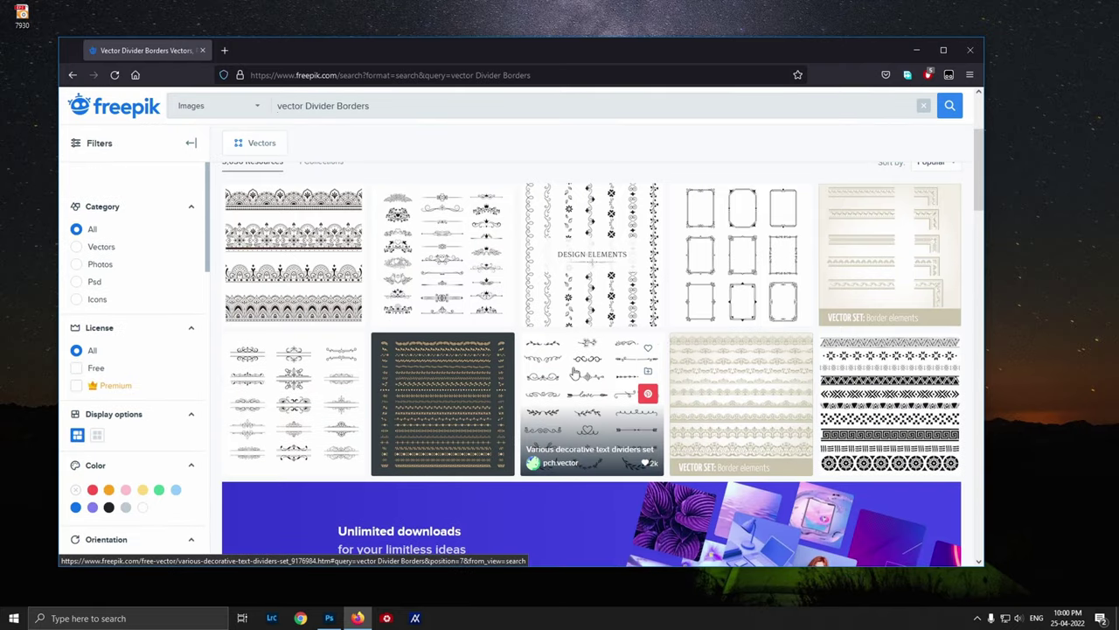
{"action": "left_click", "coordinate": [452, 247]}
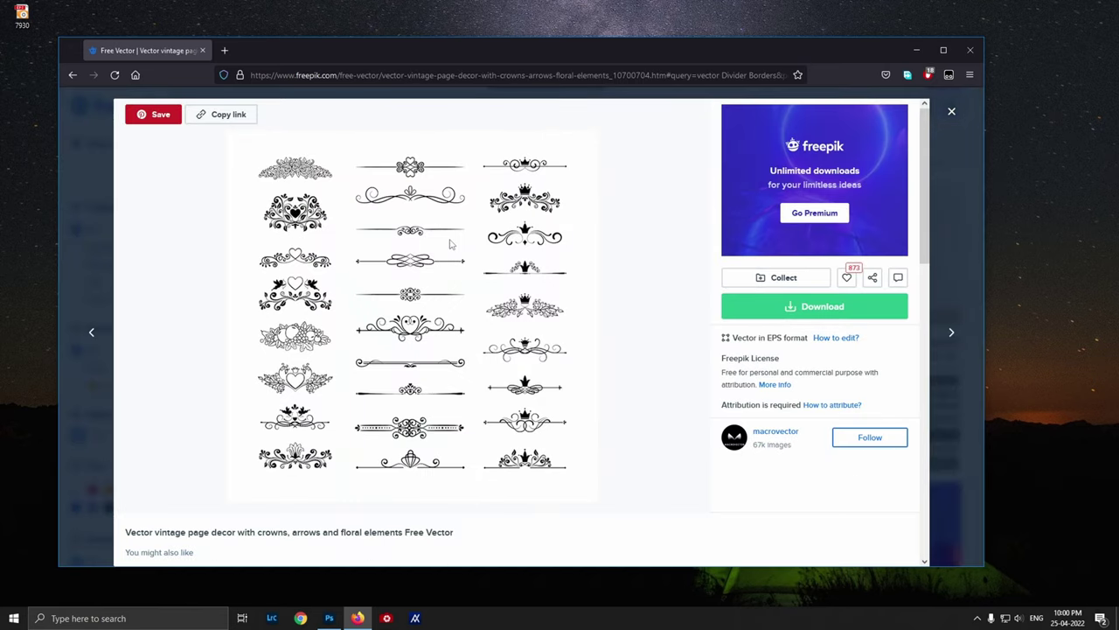
{"action": "left_click", "coordinate": [843, 311]}
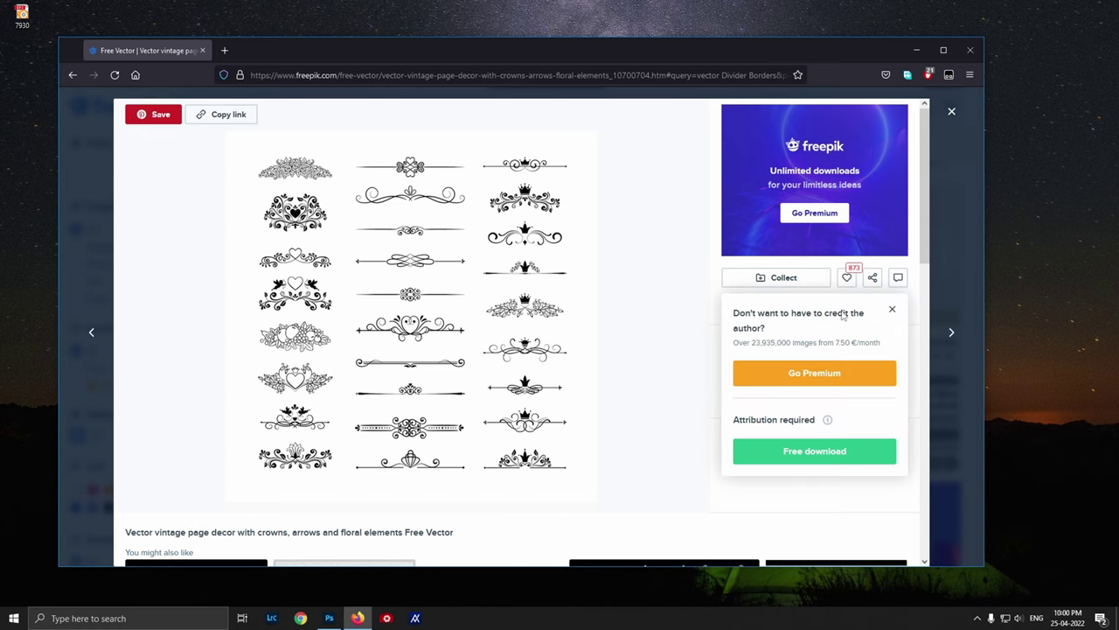
{"action": "left_click", "coordinate": [836, 451]}
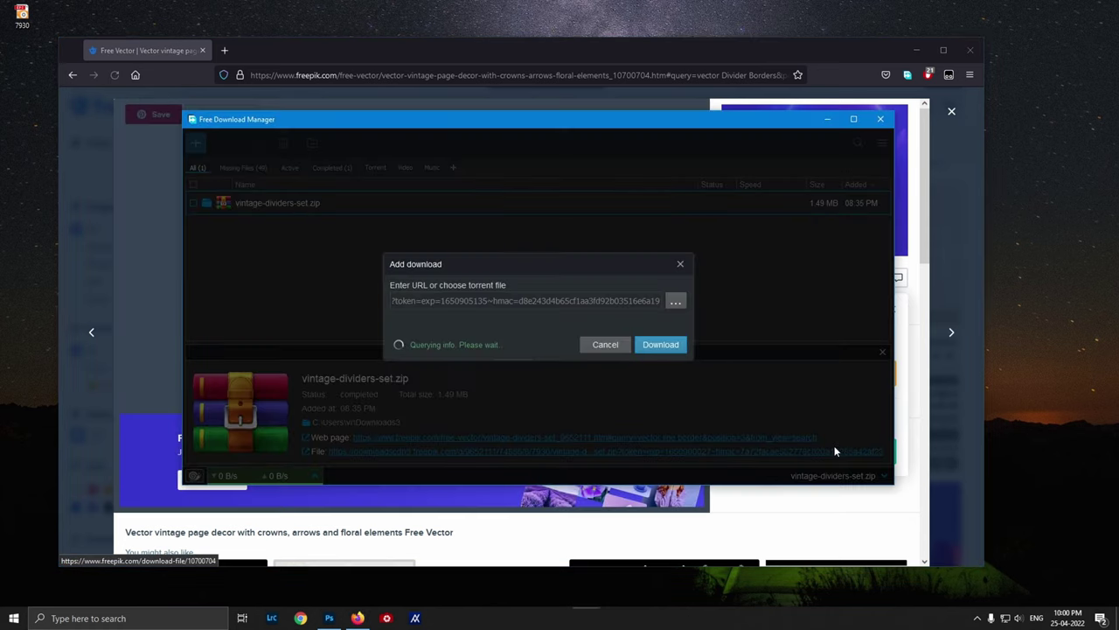
Confirm the zip download in Free Download Manager and close Firefox.
{"action": "left_click", "coordinate": [676, 373]}
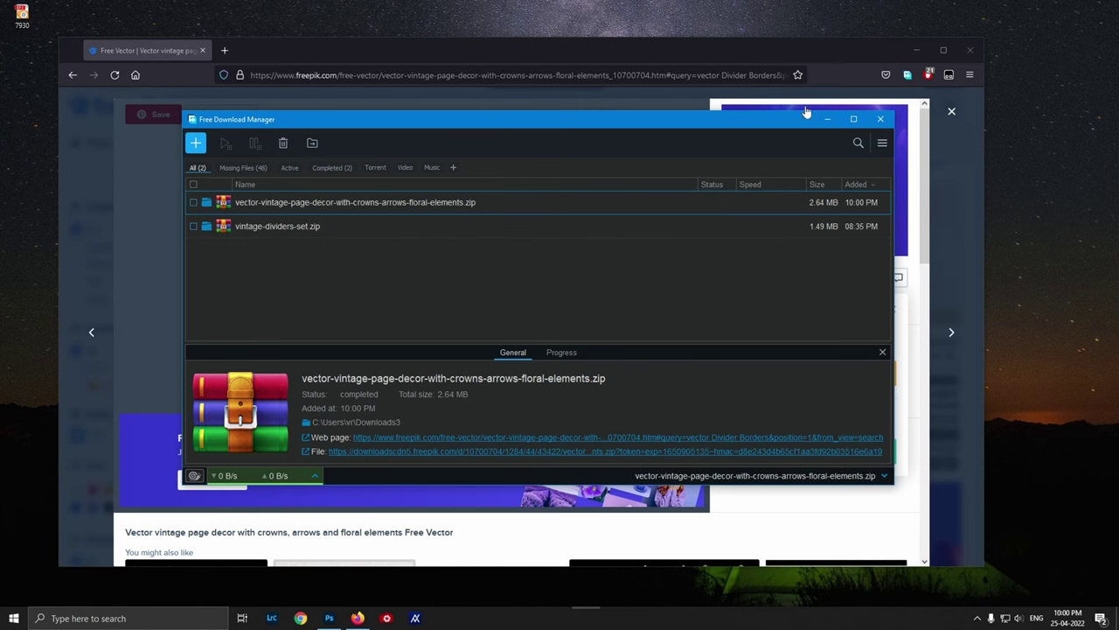
{"action": "left_click", "coordinate": [971, 50]}
{"action": "left_click_drag", "start_coordinate": [635, 119], "coordinate": [744, 99]}
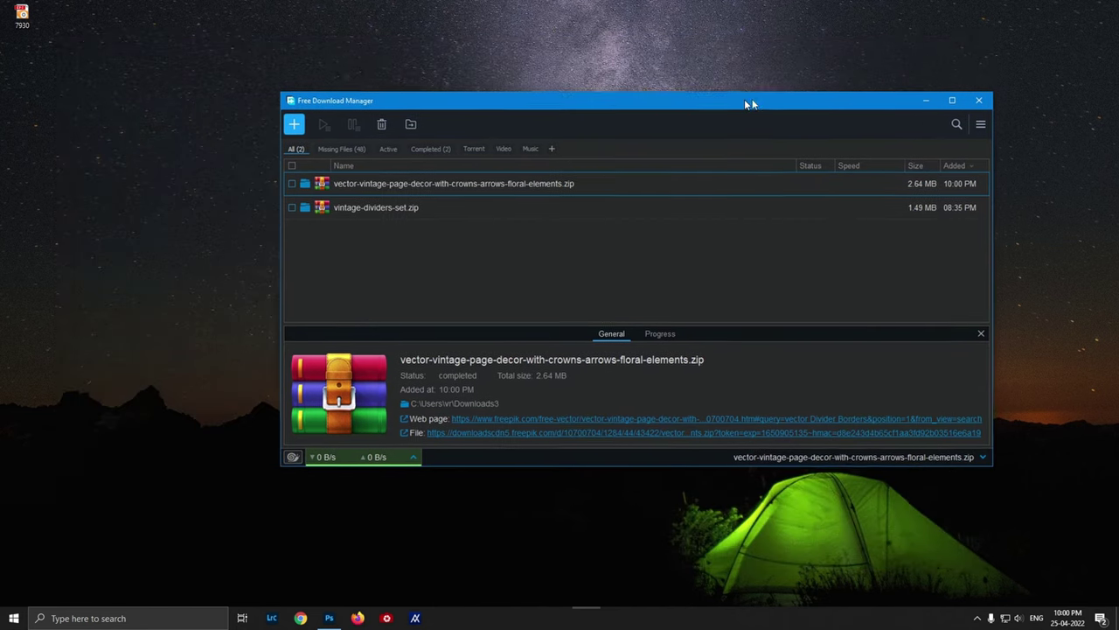
Open the finished zip's Downloads3 folder and close Free Download Manager.
{"action": "right_click", "coordinate": [562, 183]}
{"action": "left_click", "coordinate": [589, 183]}
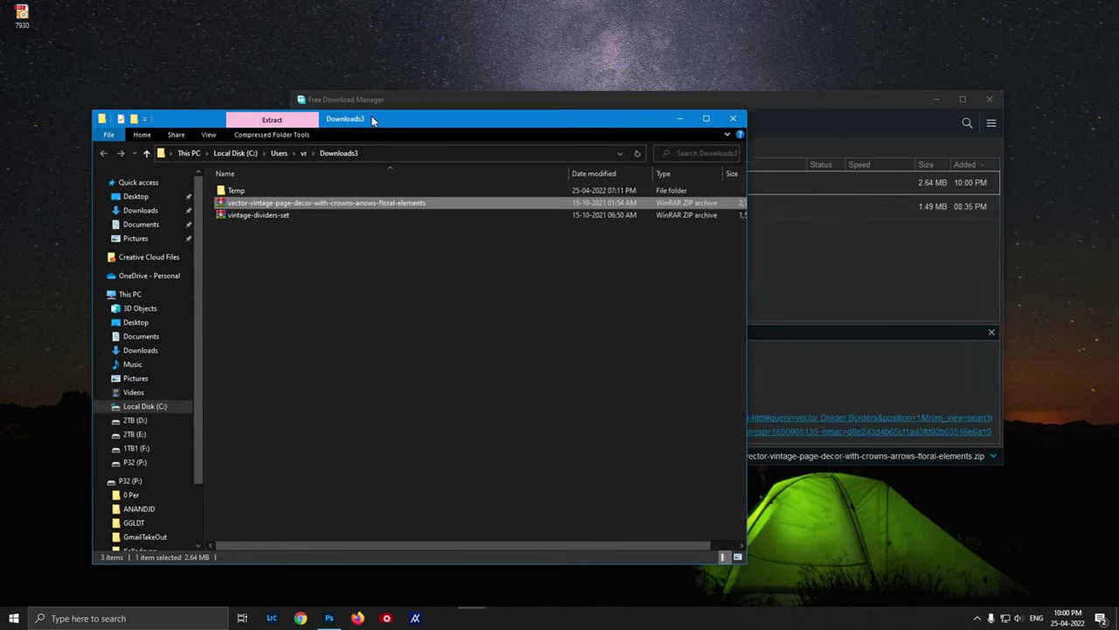
{"action": "left_click", "coordinate": [810, 103]}
{"action": "left_click", "coordinate": [990, 100]}
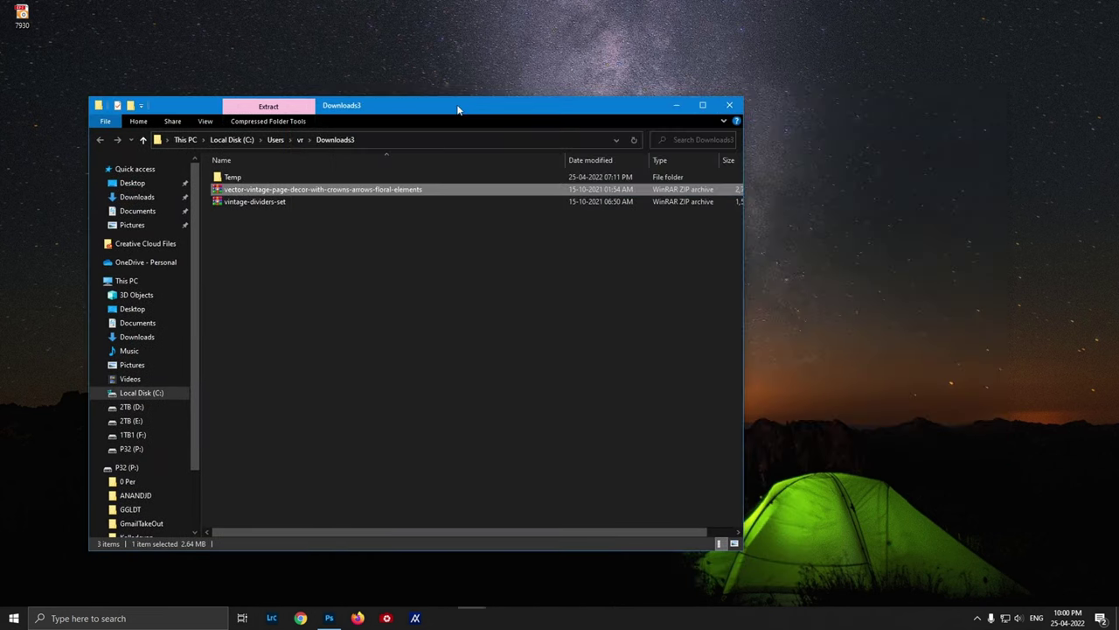
{"action": "left_click_drag", "start_coordinate": [459, 106], "coordinate": [710, 44]}
Open the crowns zip in WinRAR, preview 43422.jpg, open 43422.eps, then close the archive.
{"action": "double_click", "coordinate": [631, 131]}
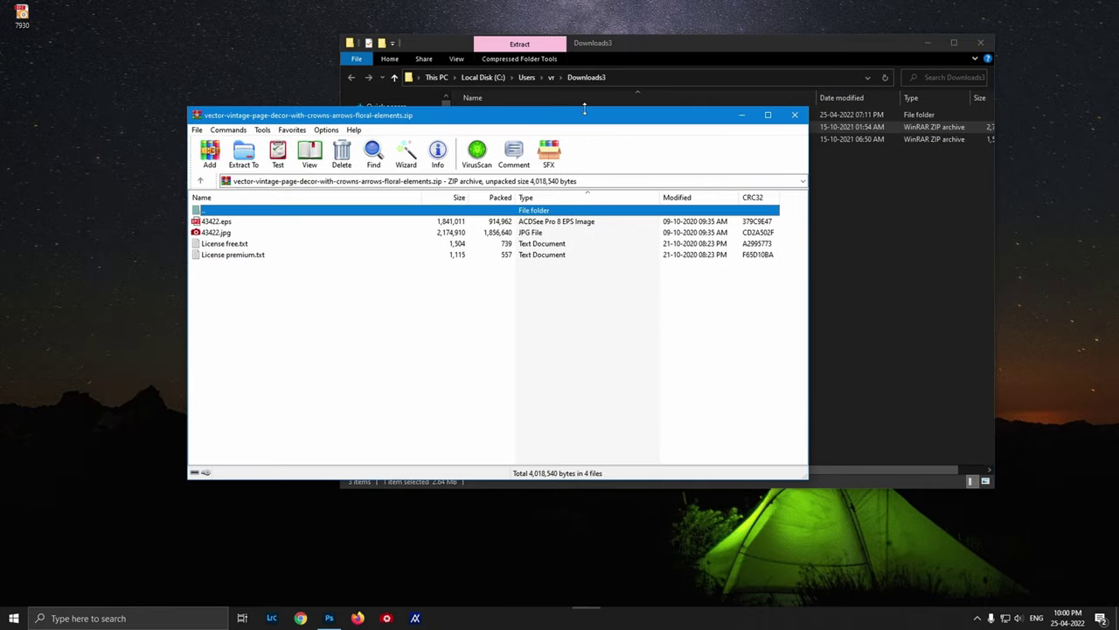
{"action": "left_click", "coordinate": [980, 42]}
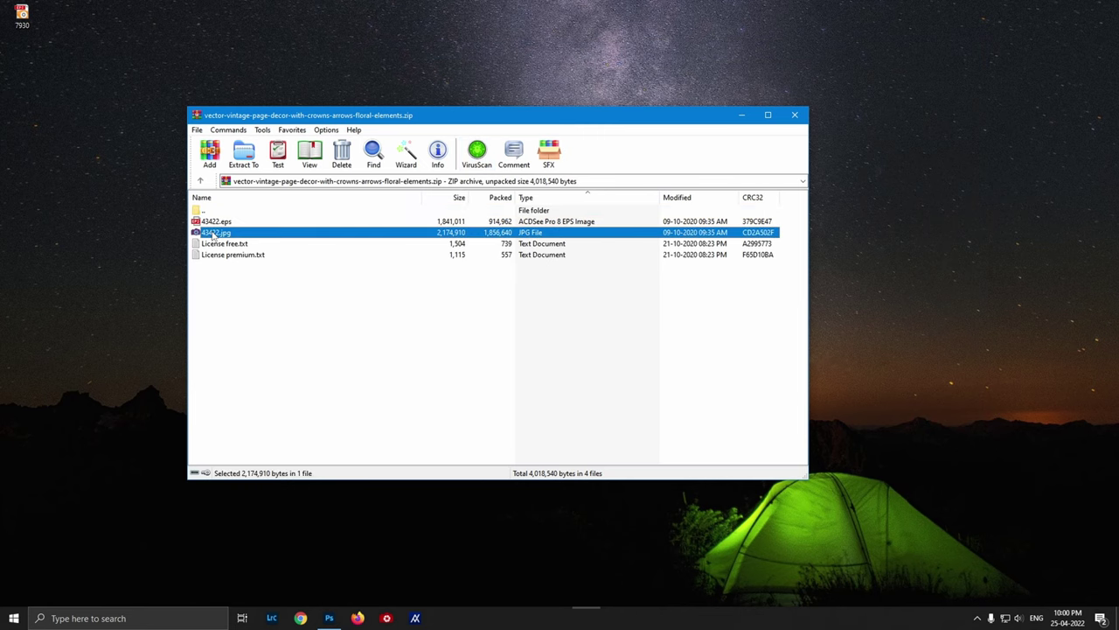
{"action": "double_click", "coordinate": [350, 232]}
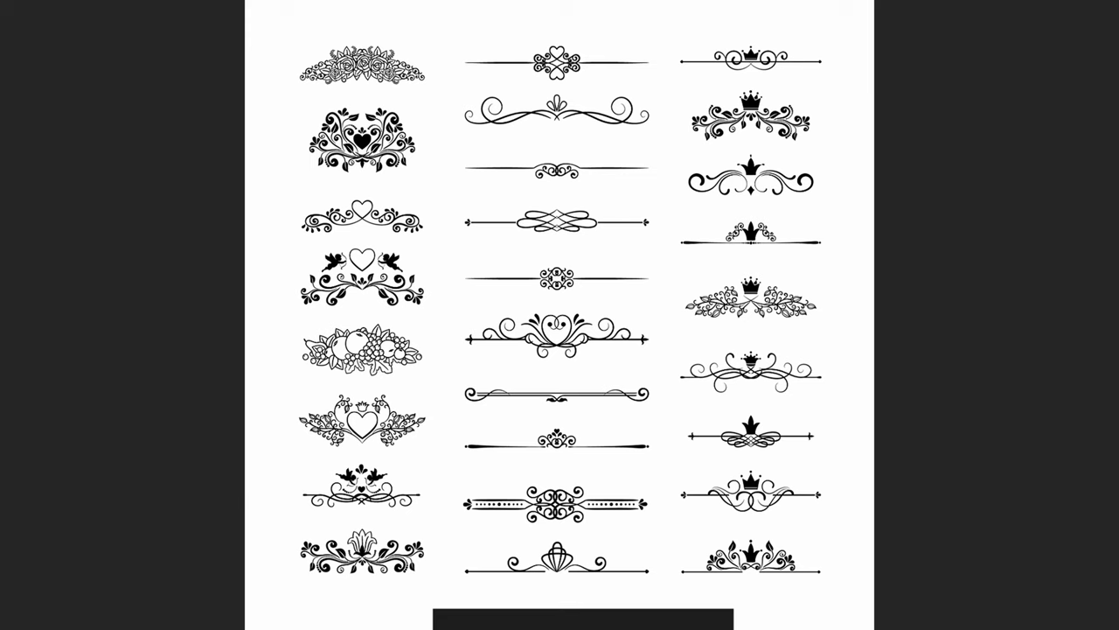
{"action": "key", "text": "Escape"}
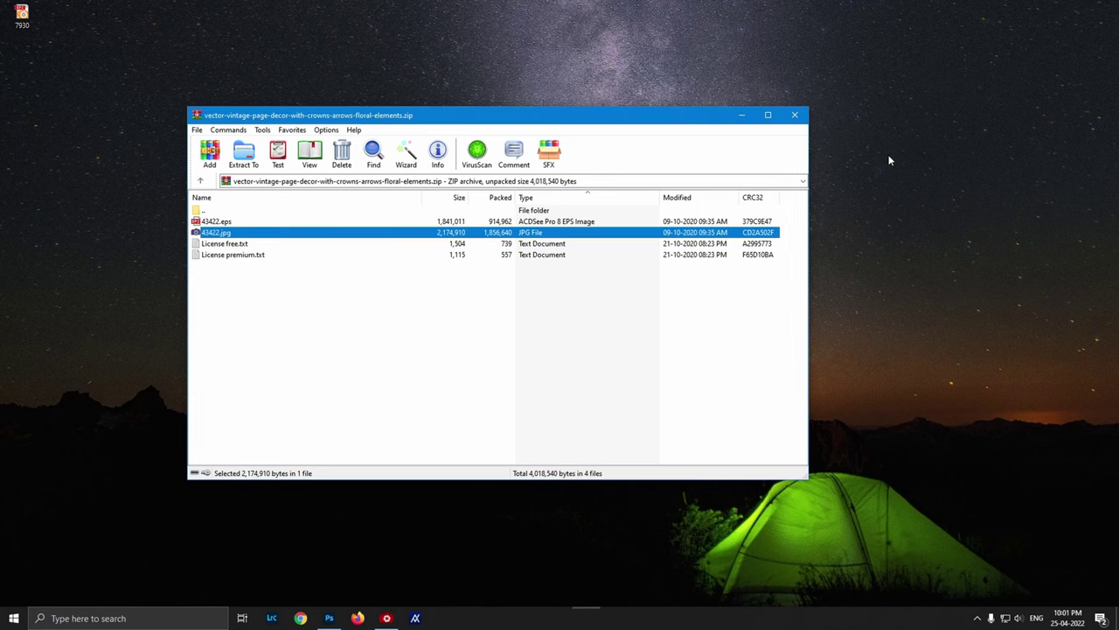
{"action": "double_click", "coordinate": [215, 222]}
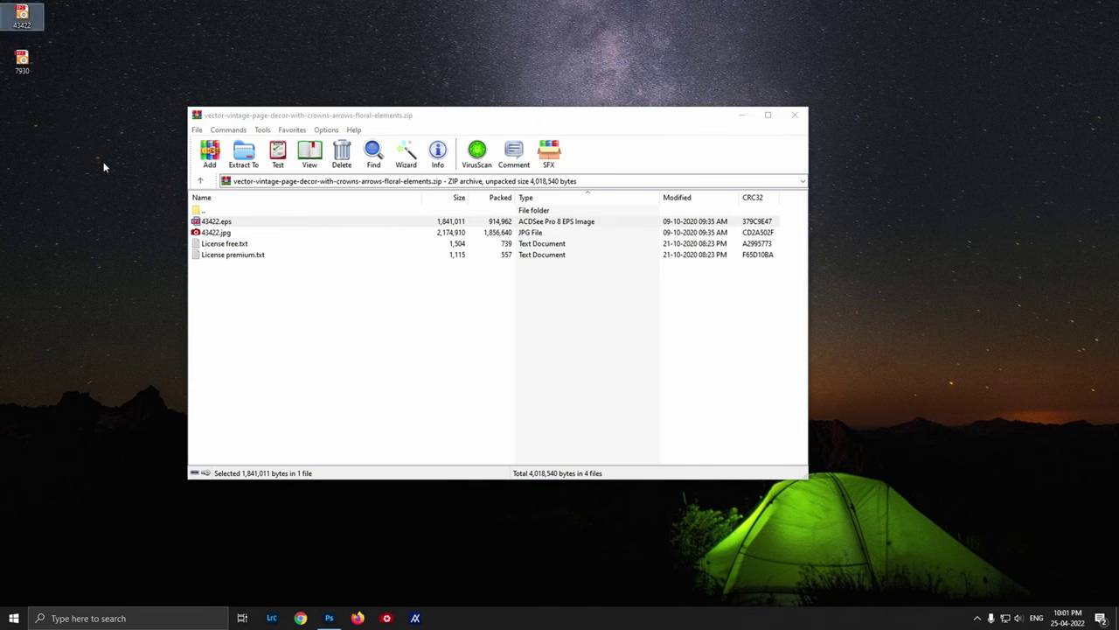
{"action": "left_click", "coordinate": [327, 296]}
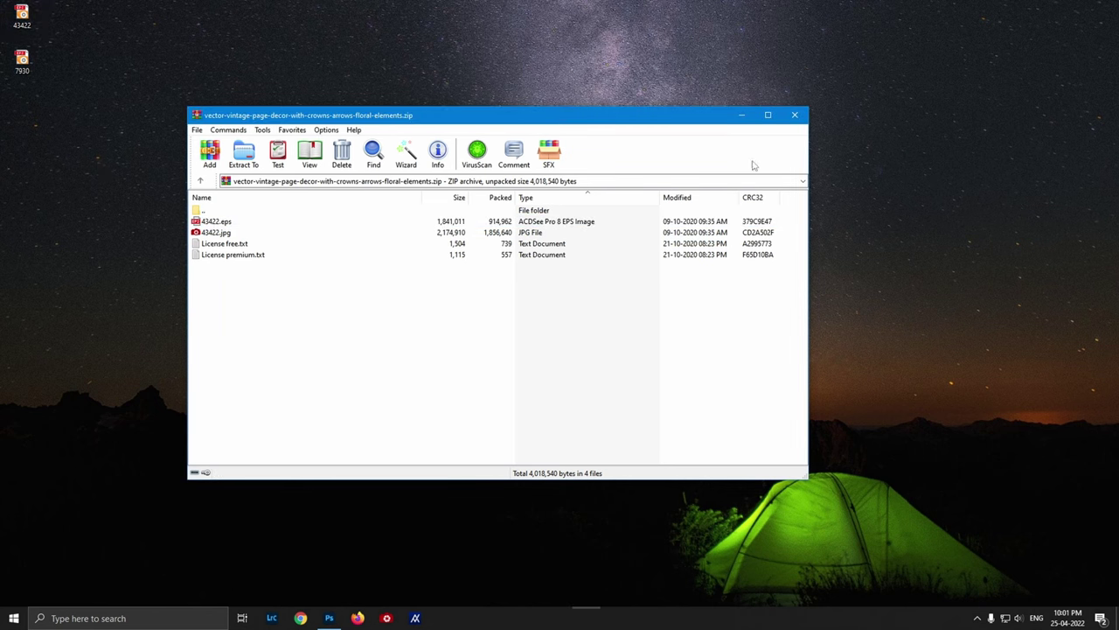
{"action": "left_click", "coordinate": [795, 114]}
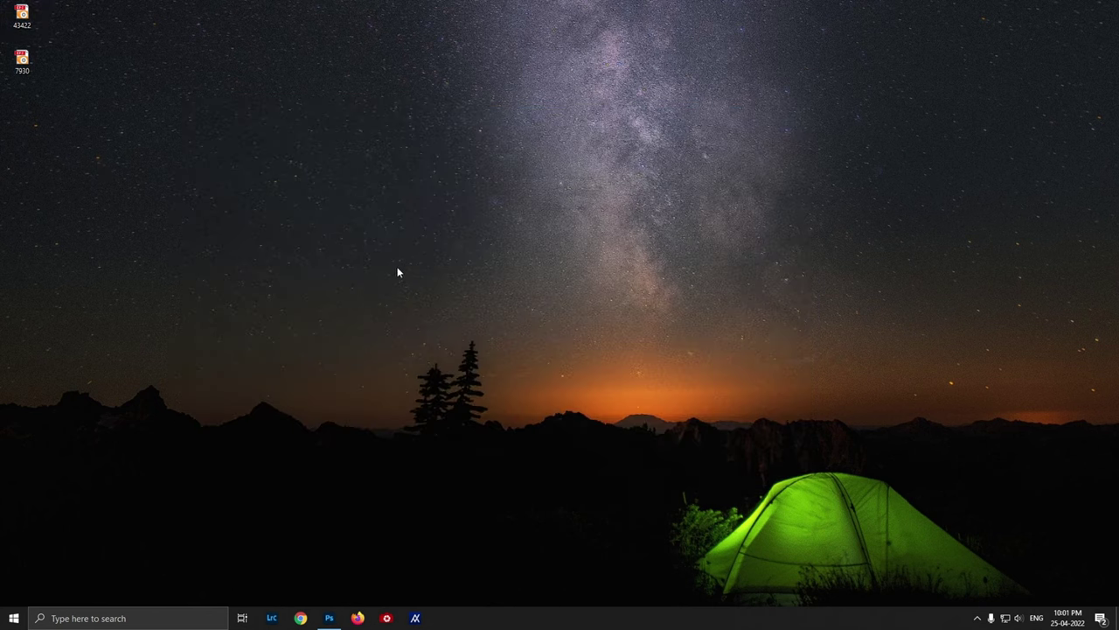
Rasterize 43422.eps at 300 pixels/inch, look it over, then close it without saving.
{"action": "left_click", "coordinate": [329, 617]}
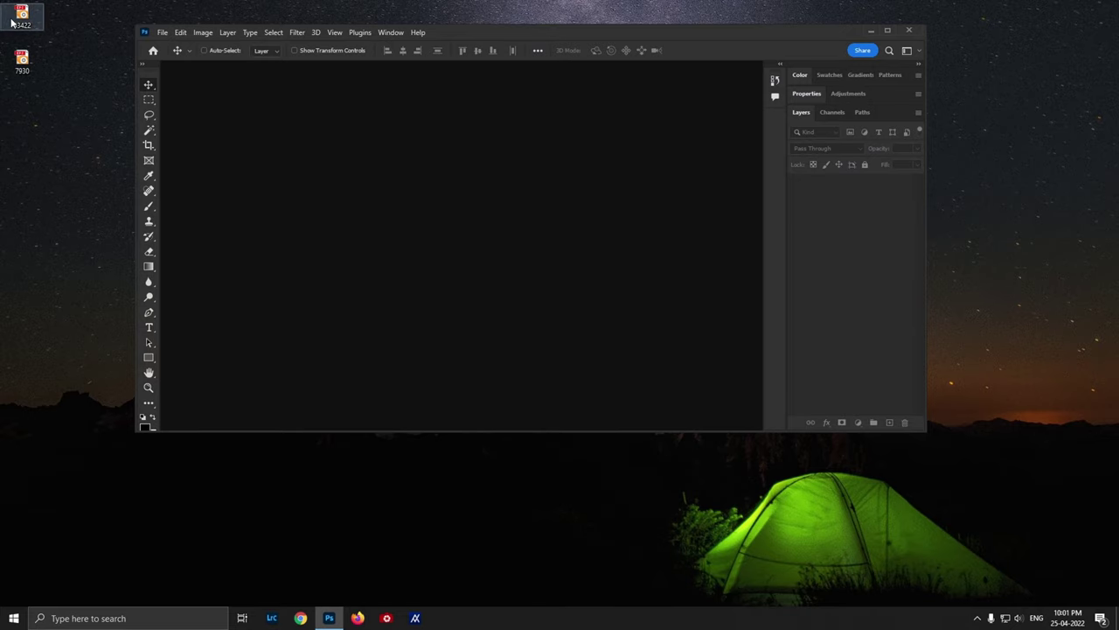
{"action": "left_click_drag", "start_coordinate": [12, 23], "coordinate": [285, 187]}
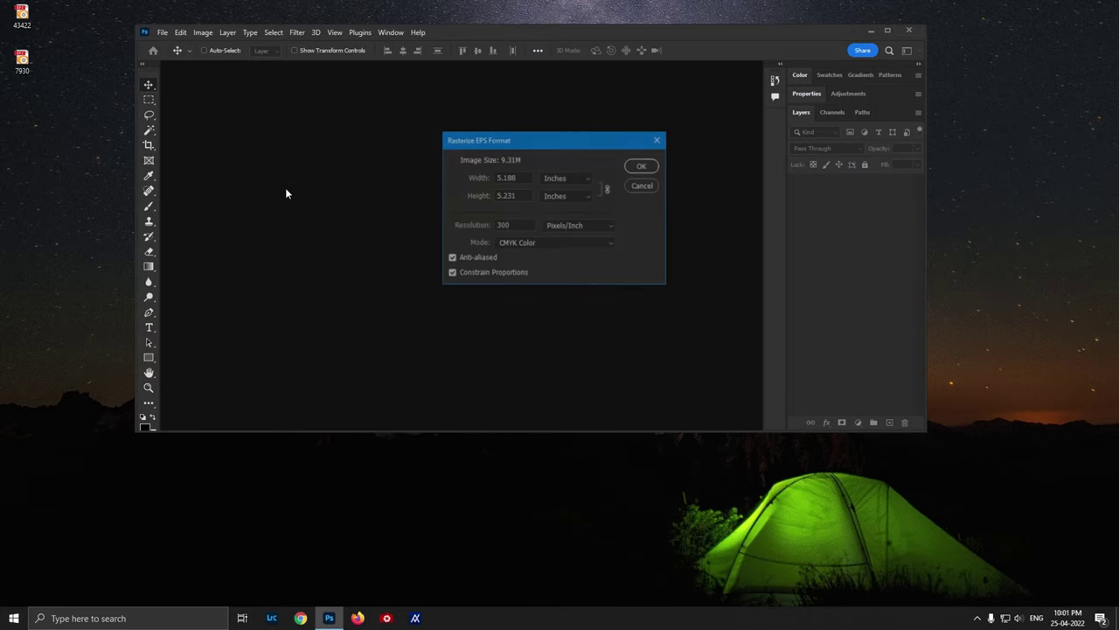
{"action": "left_click", "coordinate": [642, 167]}
{"action": "left_click_drag", "start_coordinate": [641, 165], "coordinate": [382, 317]}
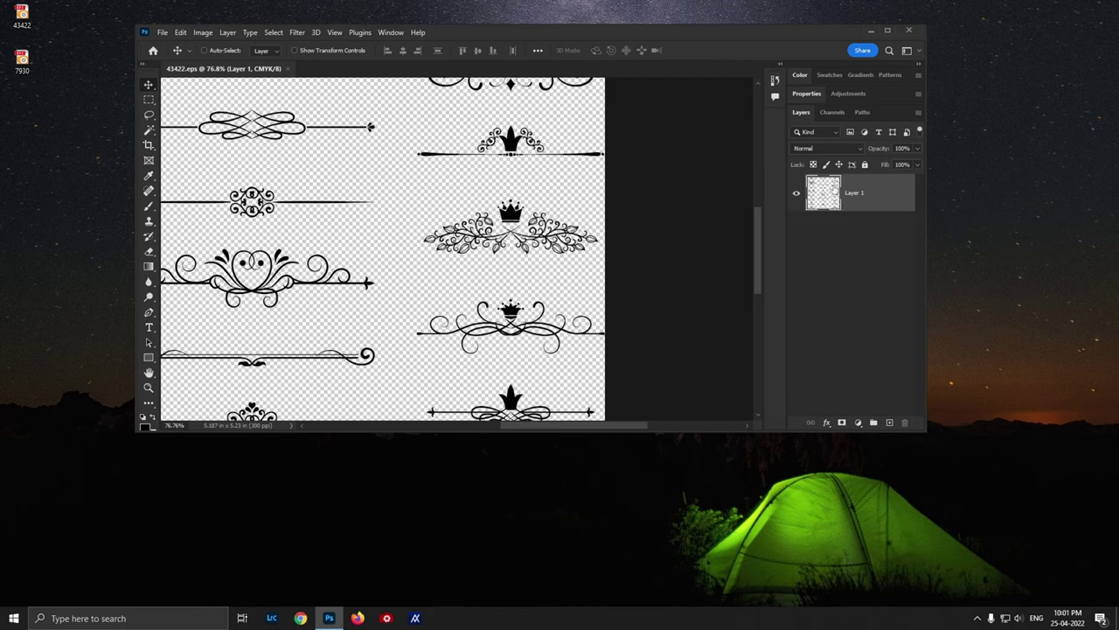
{"action": "scroll", "coordinate": [428, 208], "scroll_direction": "down", "scroll_amount": 3}
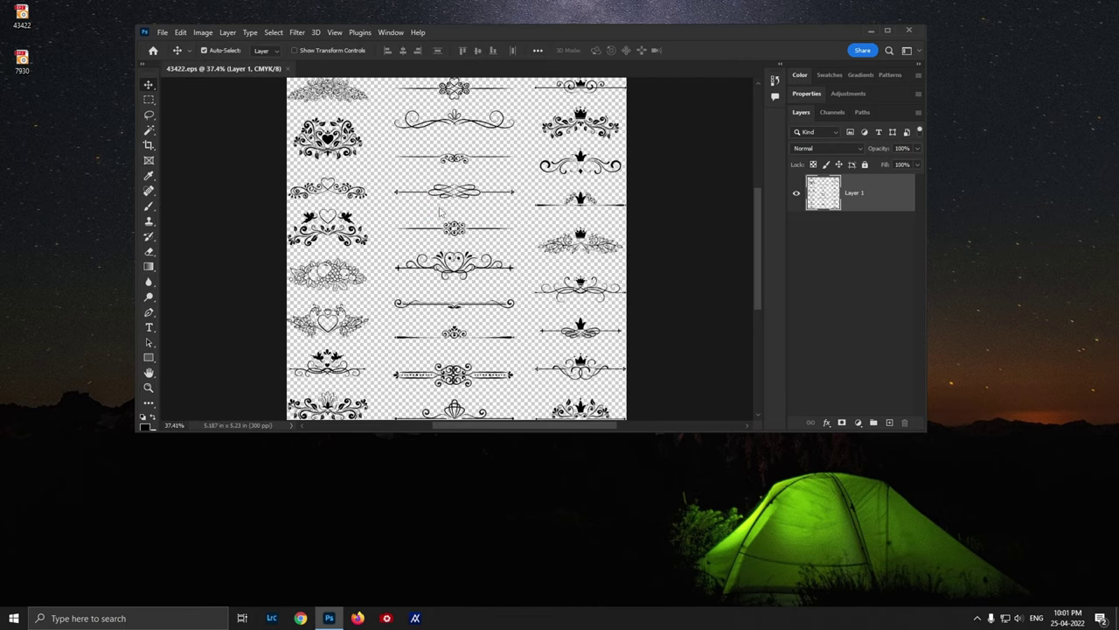
{"action": "key", "text": "ctrl+w"}
{"action": "left_click", "coordinate": [555, 229]}
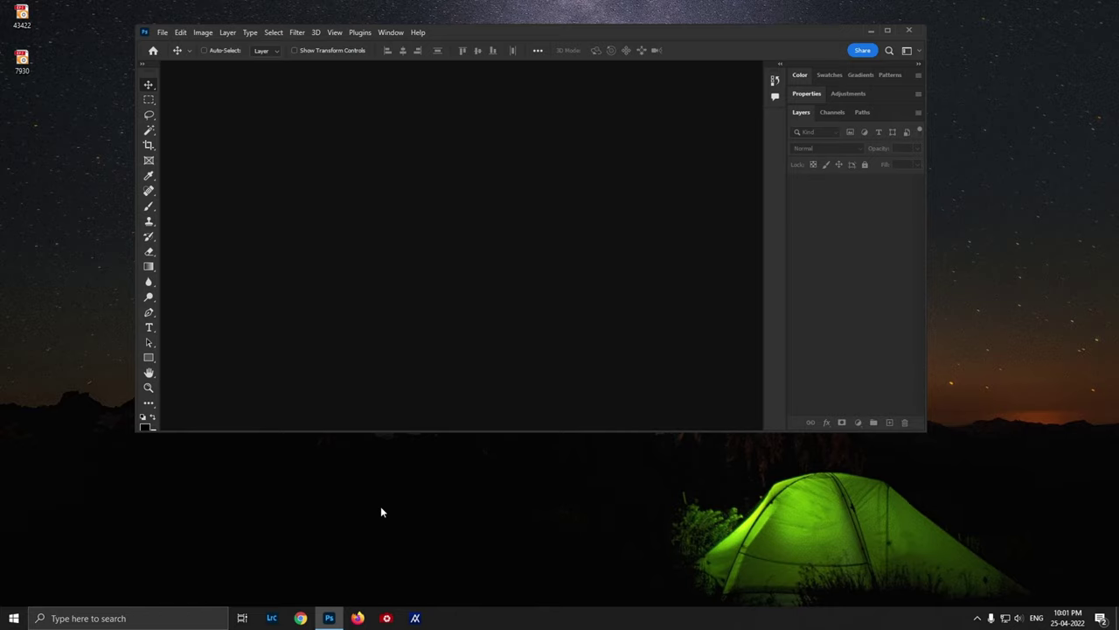
Google 'photopea' in Firefox and go to the Photopea | Online Photo Editor result.
{"action": "left_click", "coordinate": [358, 617]}
{"action": "left_click", "coordinate": [453, 73]}
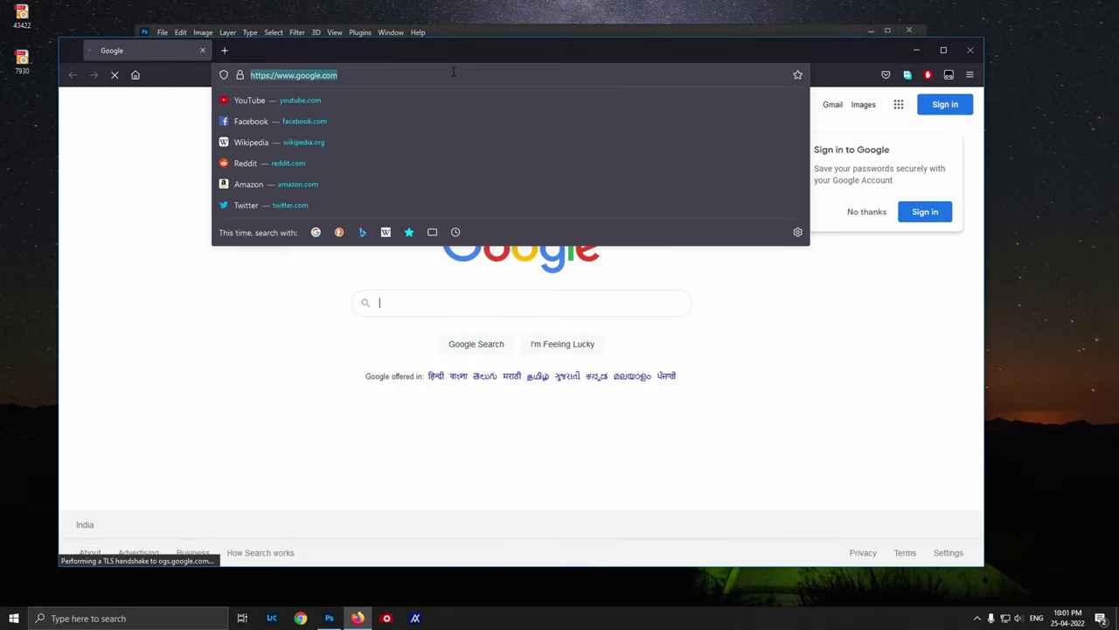
{"action": "type", "text": "photopea"}
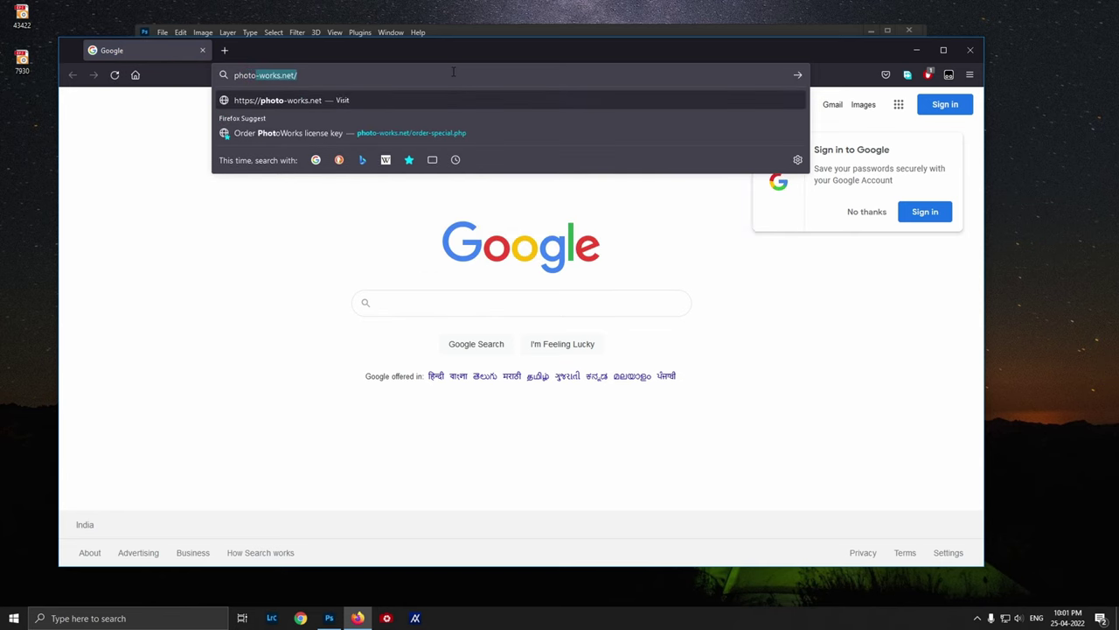
{"action": "key", "text": "BackSpace"}
{"action": "key", "text": "Return"}
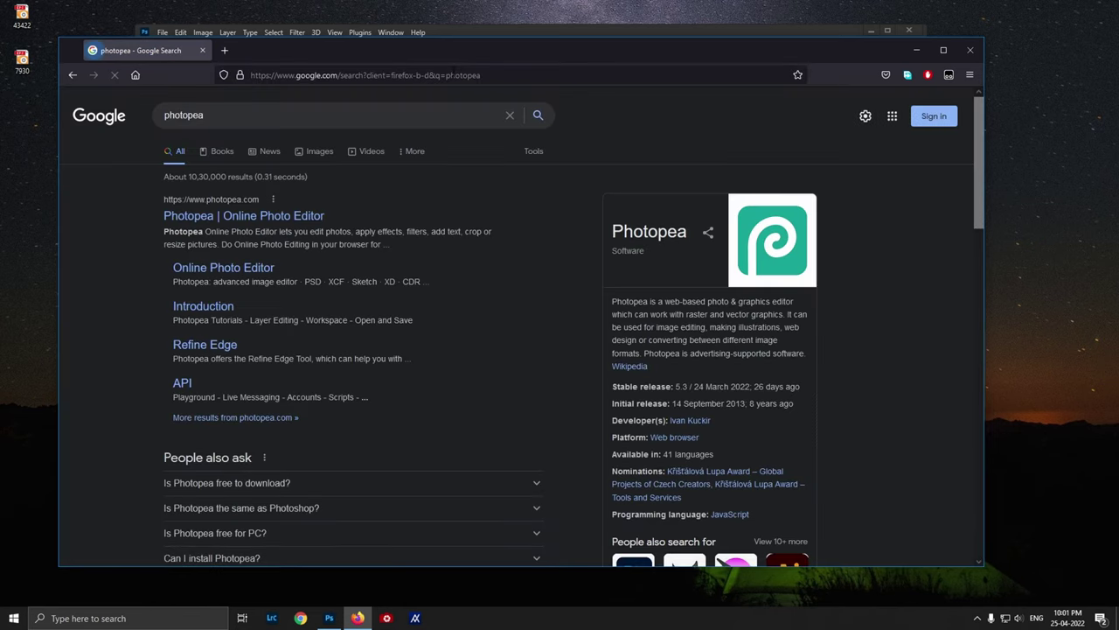
{"action": "left_click", "coordinate": [314, 219]}
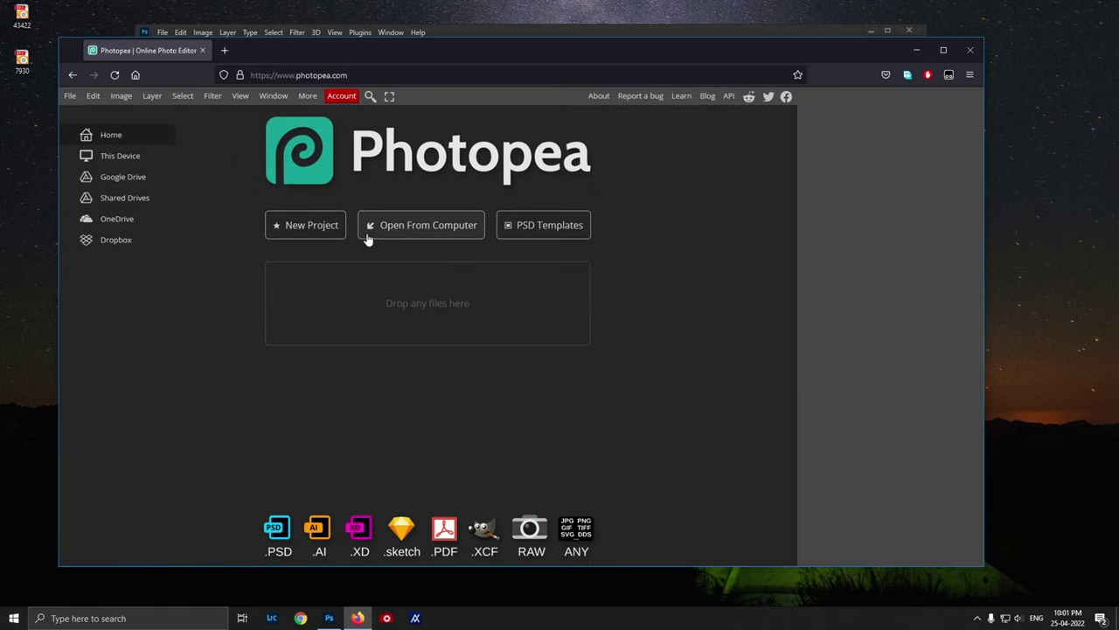
Load 43422-ai.psd in Photopea, expand its set group, and undo a test move of one divider.
{"action": "left_click", "coordinate": [421, 225]}
{"action": "double_click", "coordinate": [375, 147]}
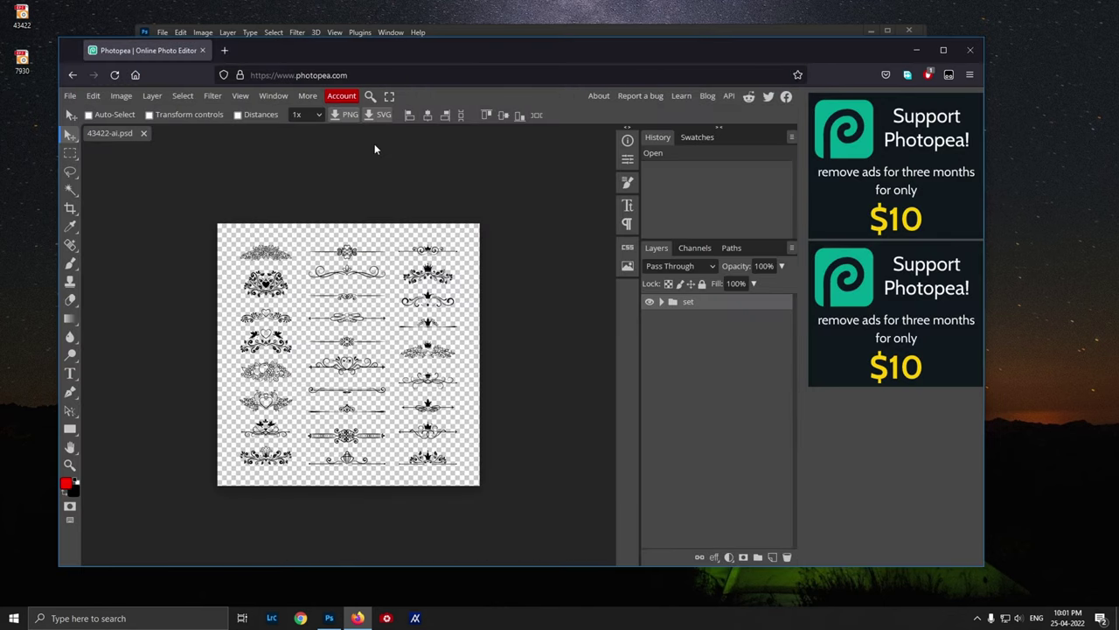
{"action": "left_click", "coordinate": [661, 302]}
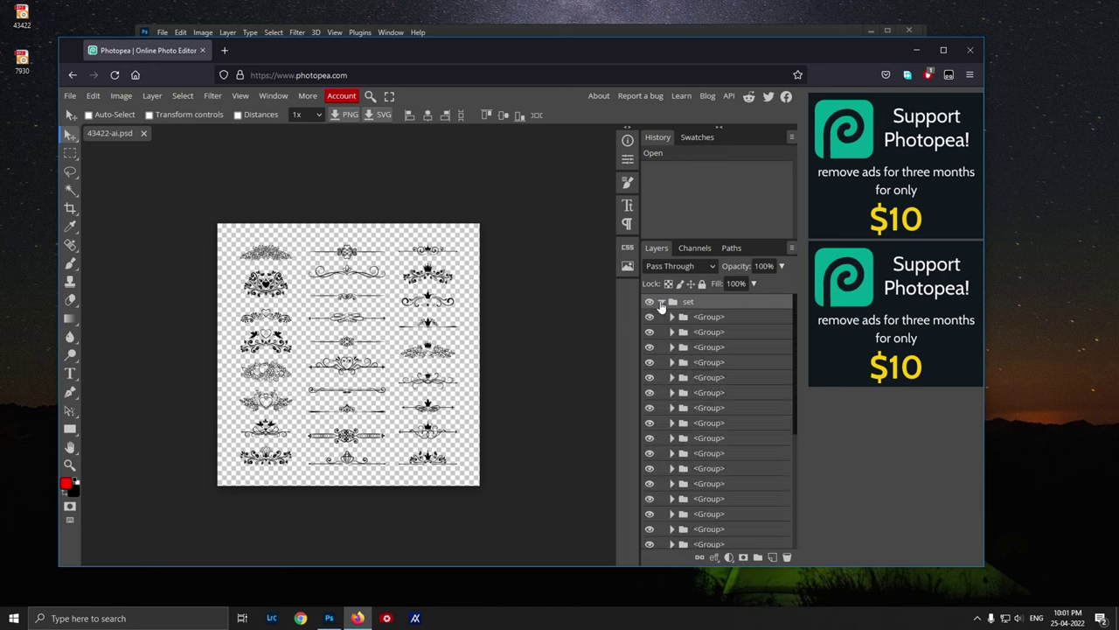
{"action": "scroll", "coordinate": [719, 393], "scroll_direction": "down", "scroll_amount": 3}
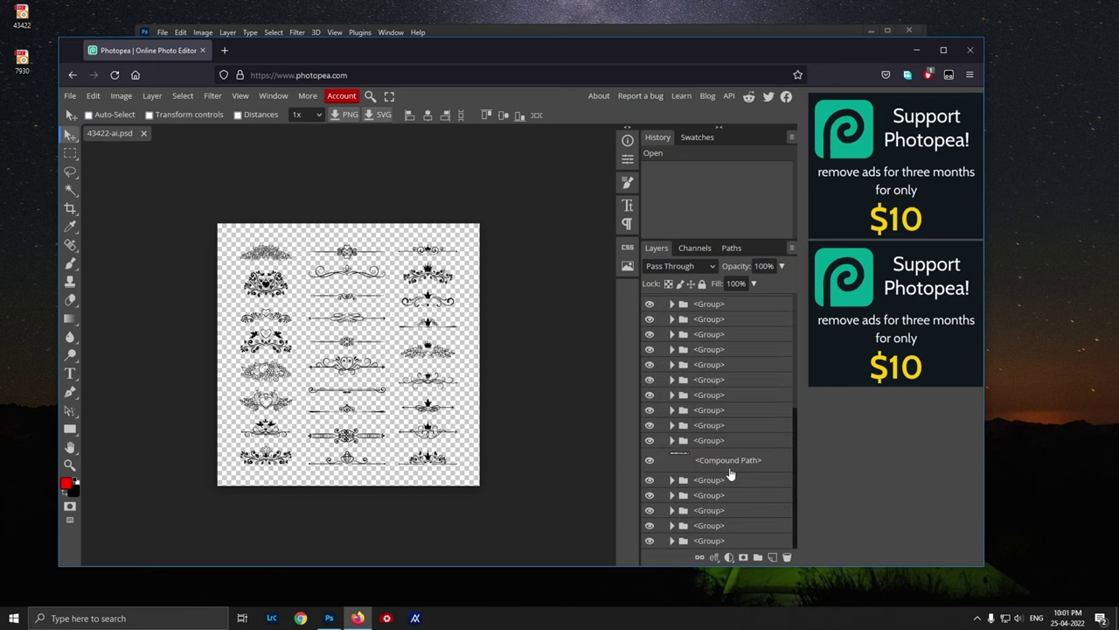
{"action": "left_click", "coordinate": [719, 540]}
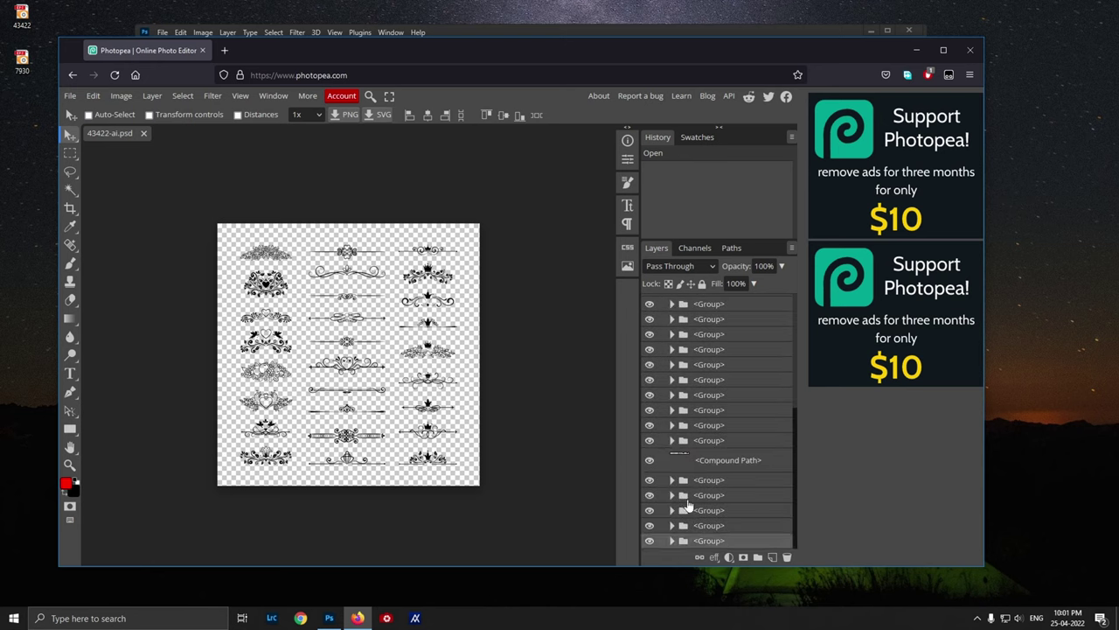
{"action": "left_click_drag", "start_coordinate": [398, 304], "coordinate": [387, 299]}
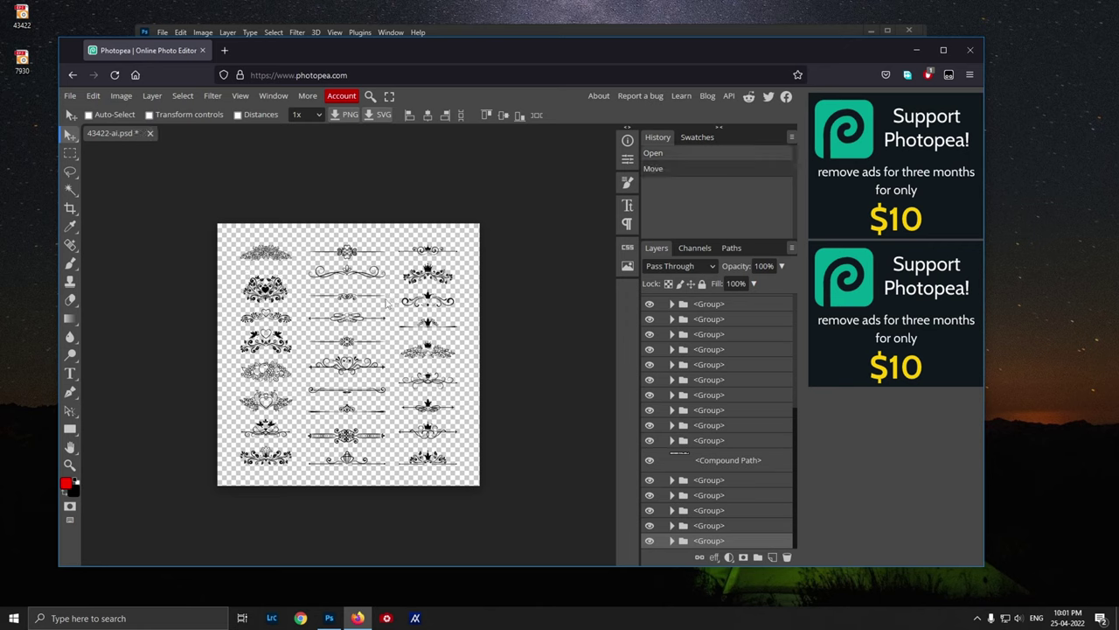
{"action": "key", "text": "ctrl+z"}
Save the document as a PSD download and show it in its folder.
{"action": "left_click", "coordinate": [70, 95]}
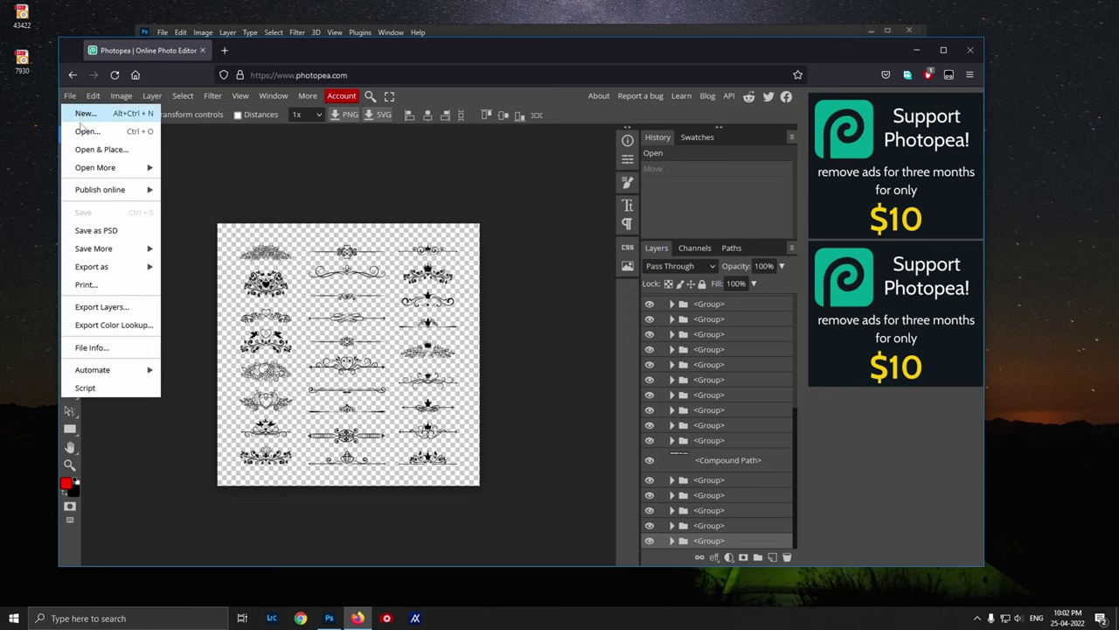
{"action": "left_click", "coordinate": [94, 229]}
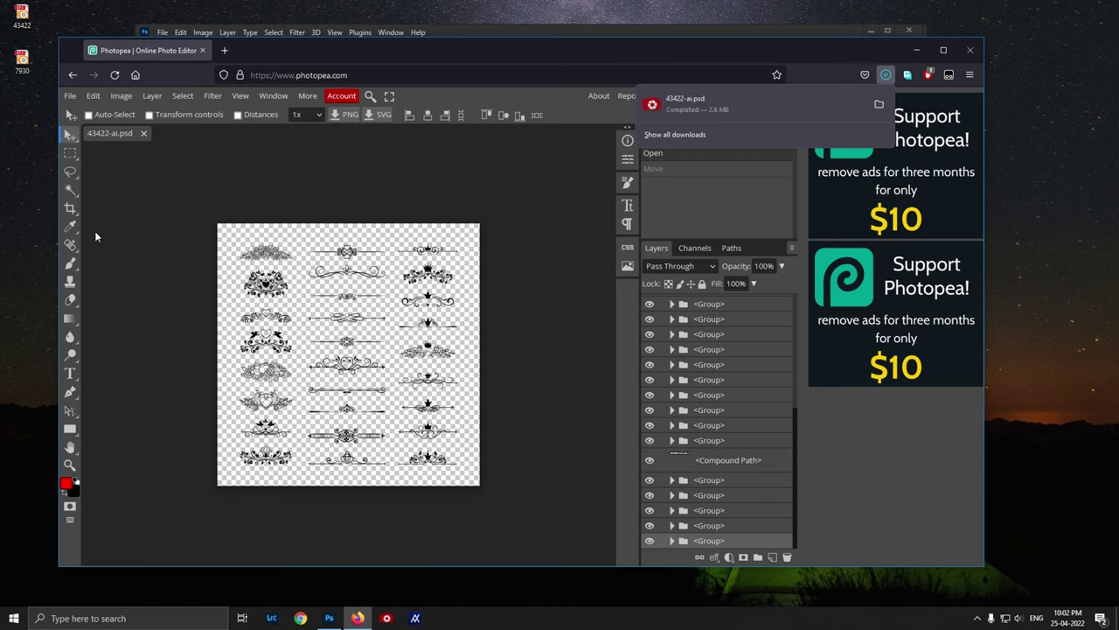
{"action": "left_click", "coordinate": [876, 106]}
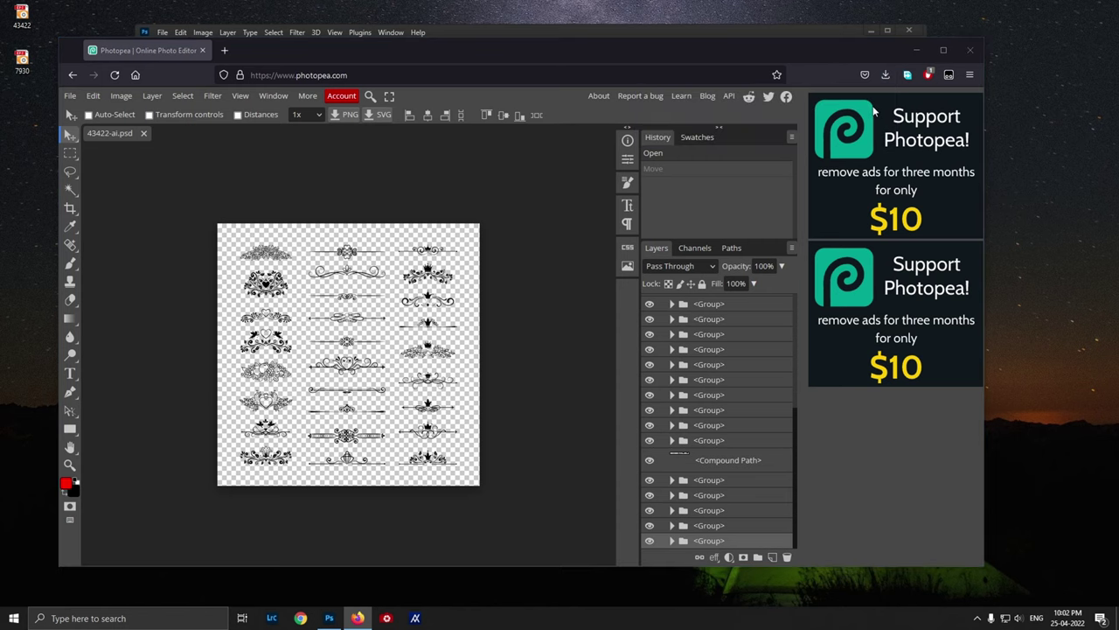
Drag the downloaded 43422-ai file from Downloads onto the Photoshop window to load it.
{"action": "left_click_drag", "start_coordinate": [802, 42], "coordinate": [925, 106]}
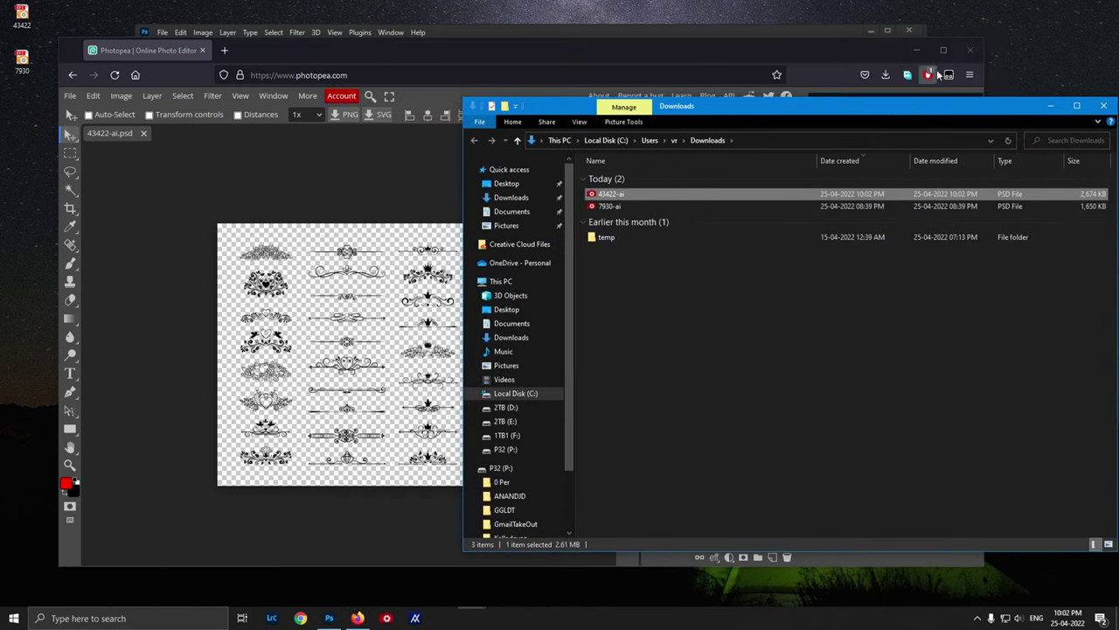
{"action": "left_click", "coordinate": [909, 44]}
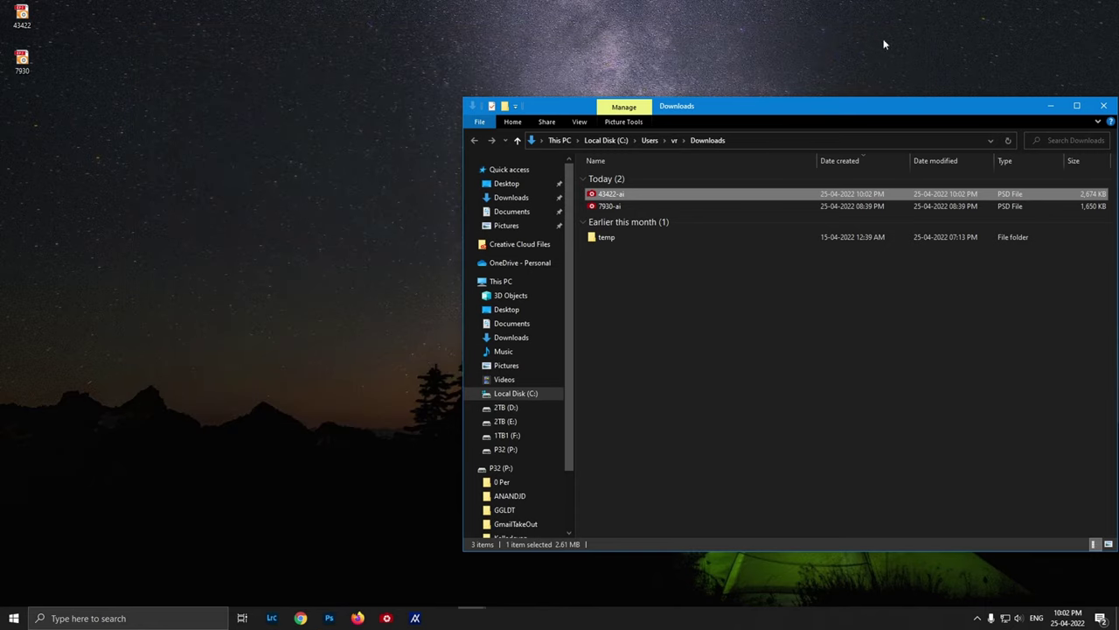
{"action": "left_click", "coordinate": [329, 618]}
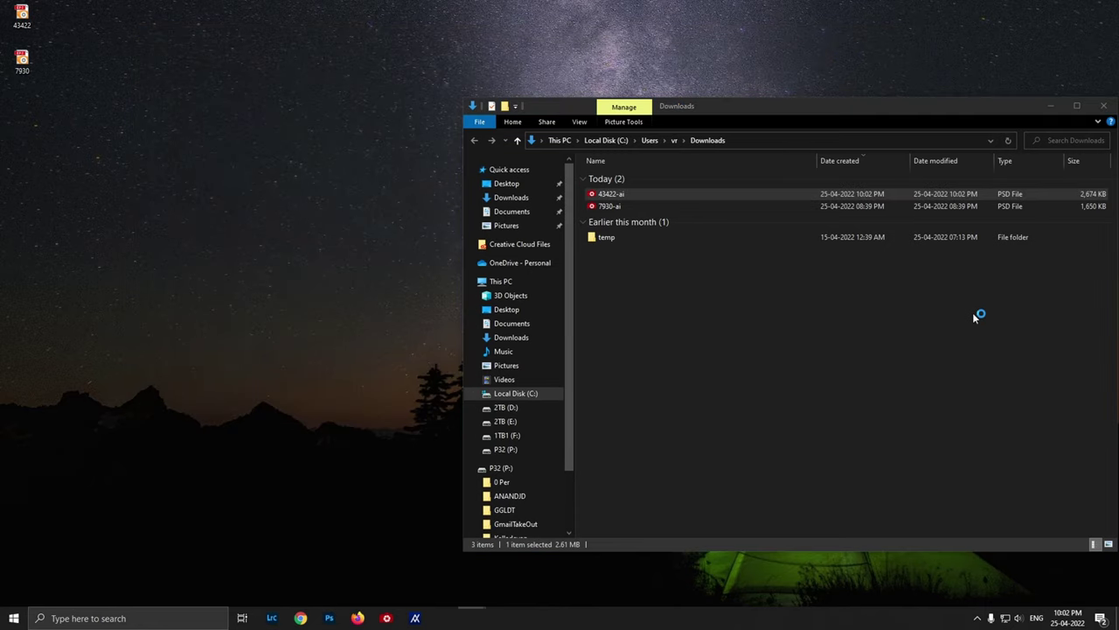
{"action": "left_click", "coordinate": [1011, 330]}
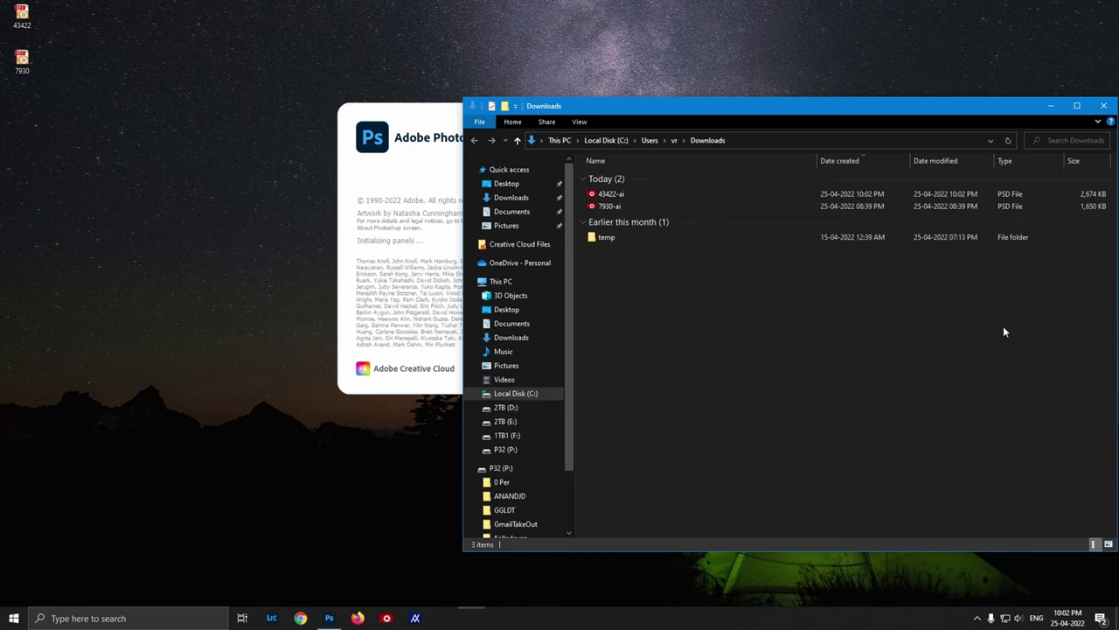
{"action": "left_click", "coordinate": [600, 205]}
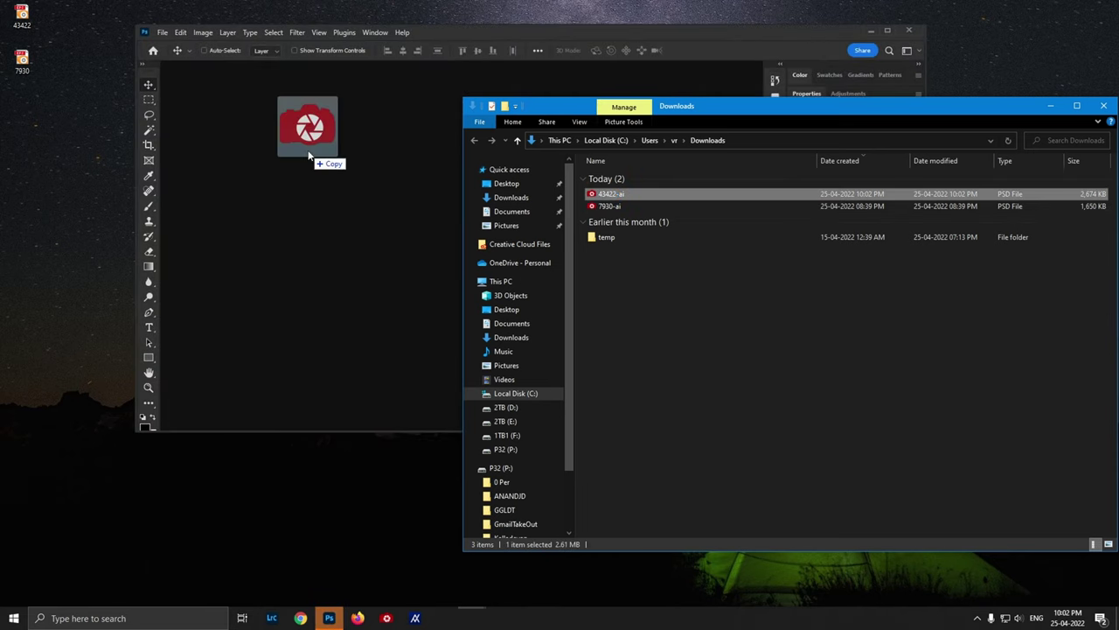
{"action": "left_click_drag", "start_coordinate": [610, 194], "coordinate": [307, 152]}
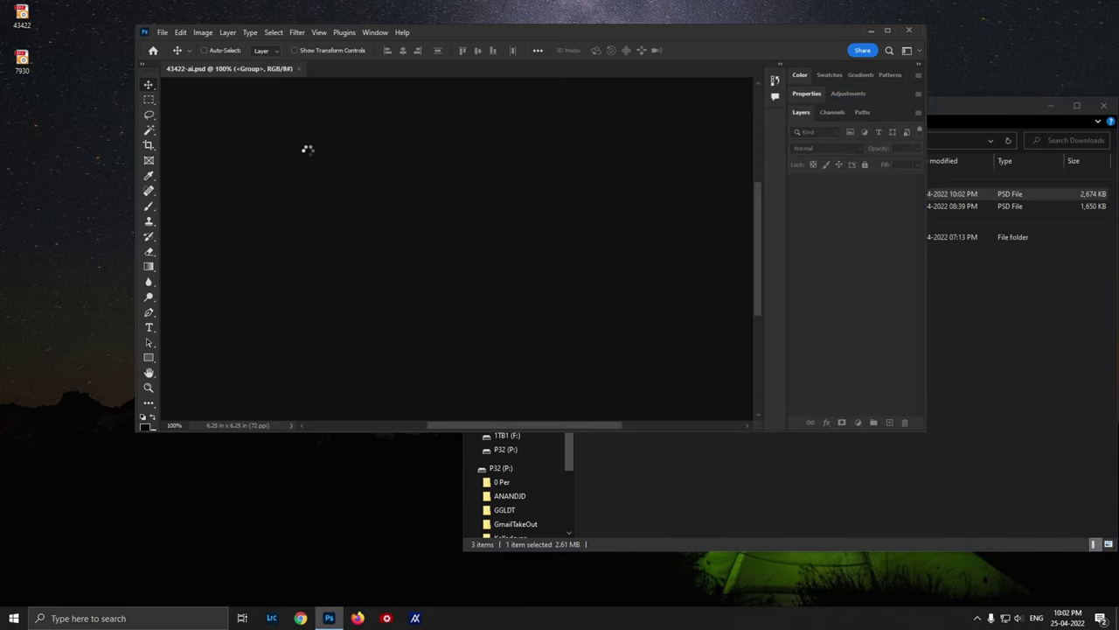
Maximize the window and fit the whole 43422-ai sheet on screen.
{"action": "double_click", "coordinate": [578, 32]}
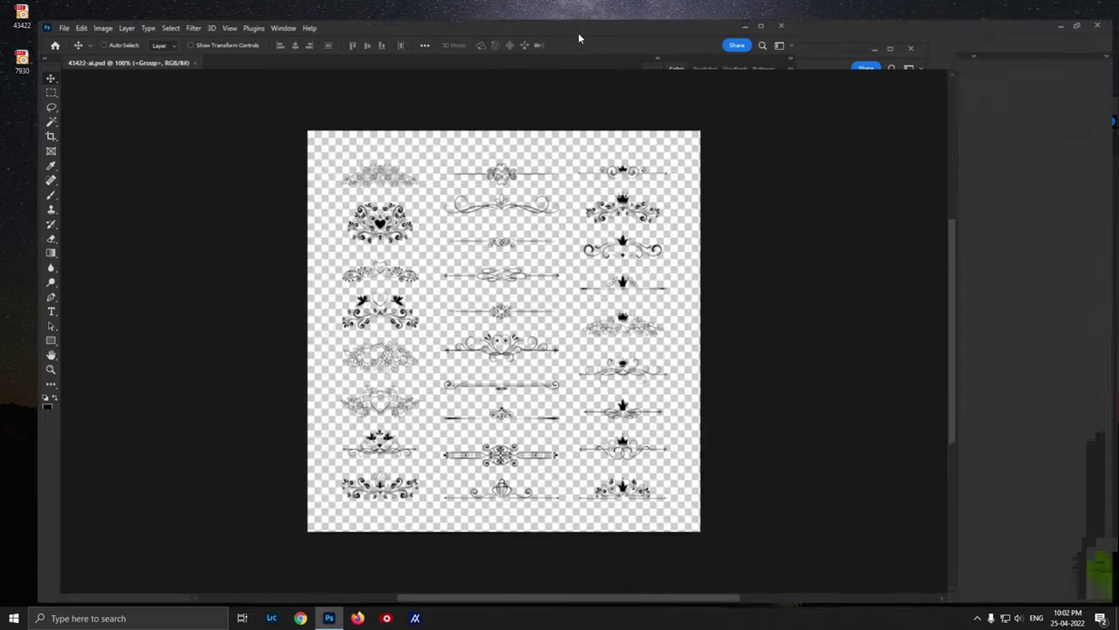
{"action": "key", "text": "z"}
{"action": "right_click", "coordinate": [529, 273]}
{"action": "left_click", "coordinate": [534, 277]}
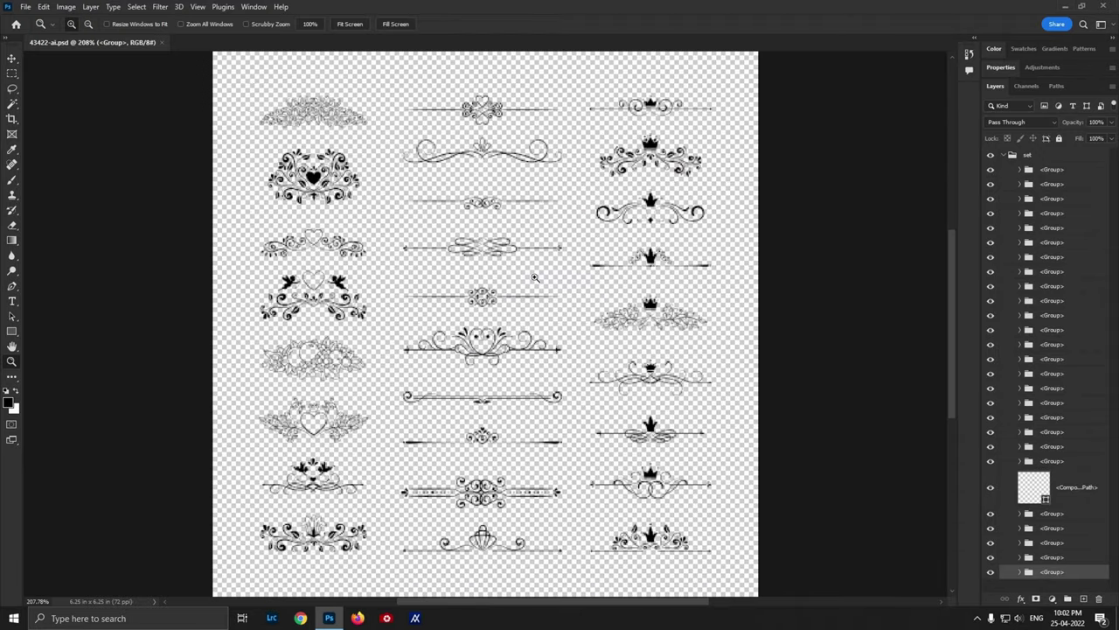
Select the bottom divider group and trial-move the heart ornament right and slightly up.
{"action": "key", "text": "v"}
{"action": "left_click", "coordinate": [1080, 173]}
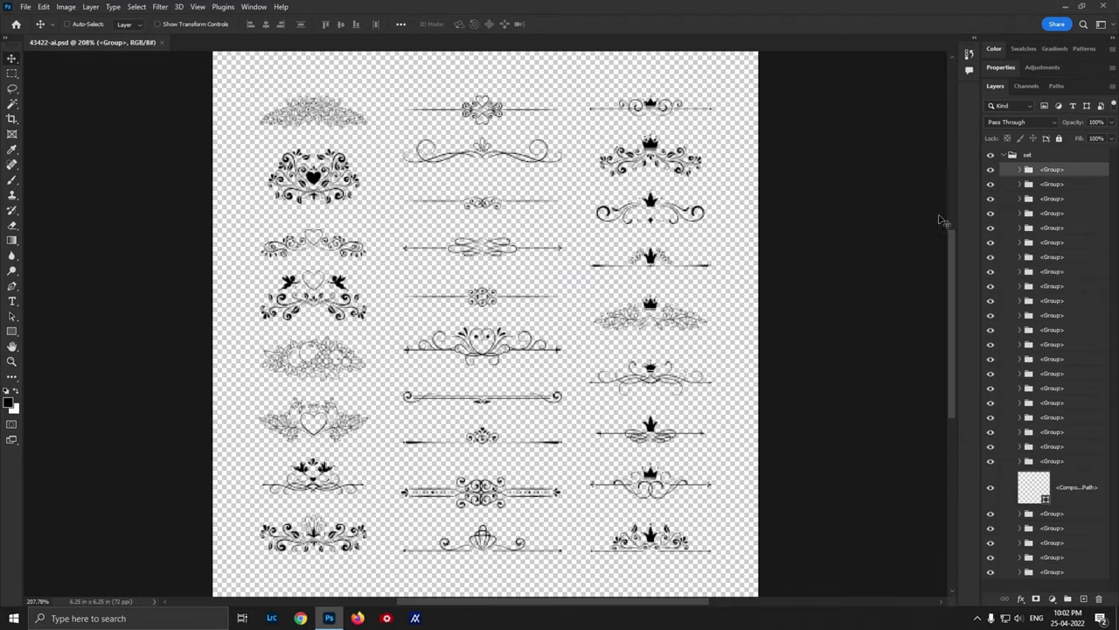
{"action": "scroll", "coordinate": [937, 219], "scroll_direction": "down", "scroll_amount": 1}
{"action": "left_click", "coordinate": [1061, 574]}
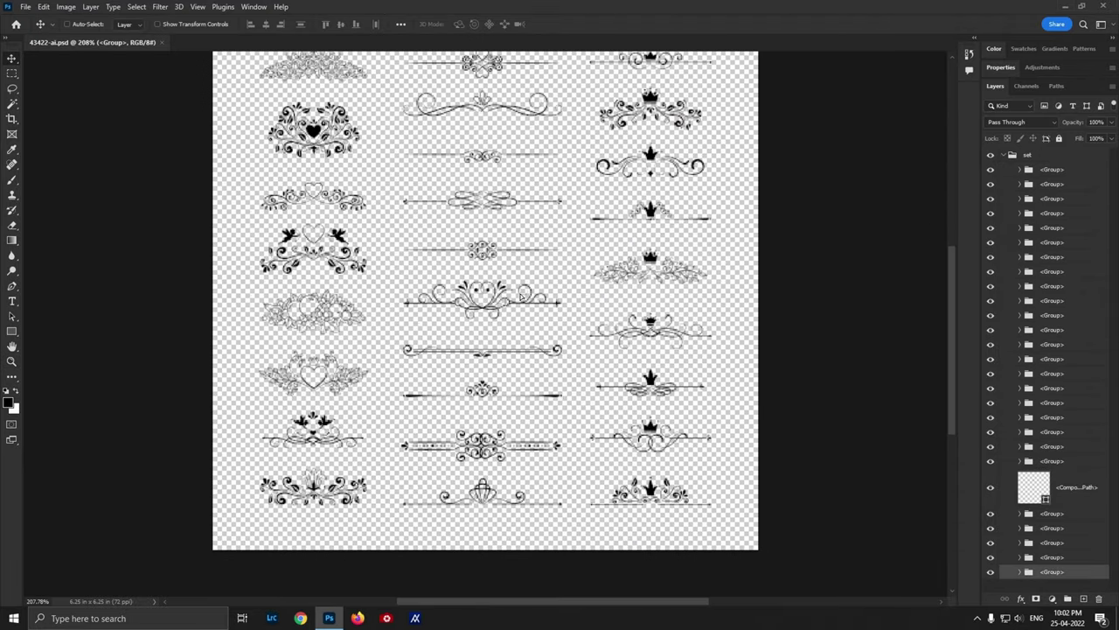
{"action": "left_click_drag", "start_coordinate": [521, 297], "coordinate": [551, 260]}
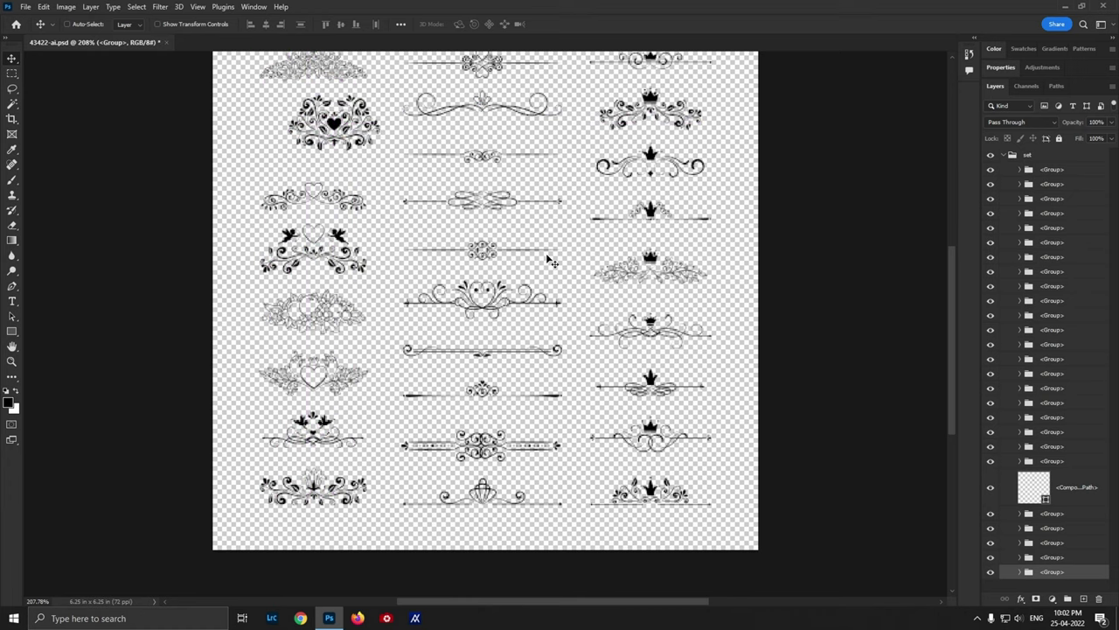
{"action": "scroll", "coordinate": [364, 155], "scroll_direction": "up", "scroll_amount": 2}
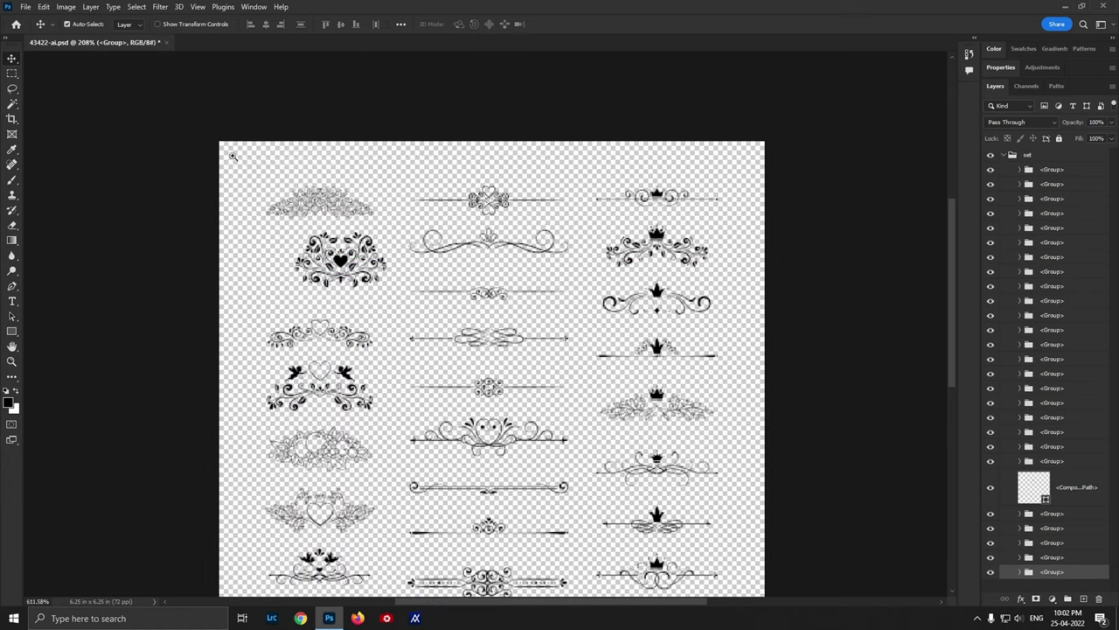
Zoom in, fit the sheet on screen again, and undo the heart ornament move.
{"action": "key", "text": "z"}
{"action": "left_click", "coordinate": [343, 179]}
{"action": "right_click", "coordinate": [440, 274]}
{"action": "left_click", "coordinate": [446, 278]}
{"action": "key", "text": "v"}
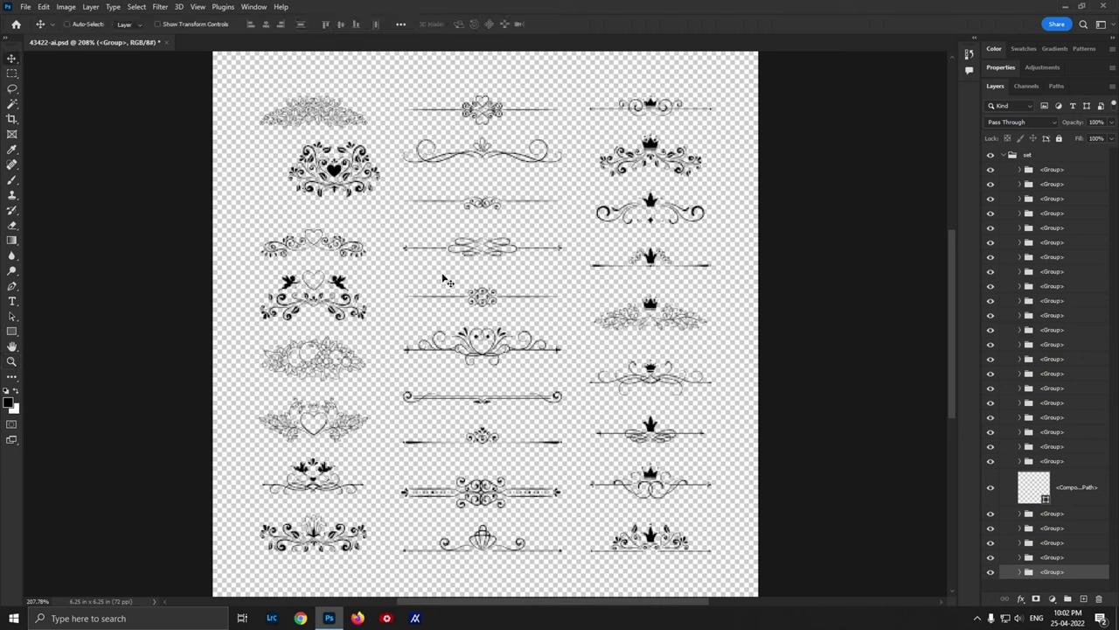
{"action": "key", "text": "ctrl+z"}
Resize the image to 18 inches wide at 300 pixels/inch in Image Size.
{"action": "left_click", "coordinate": [65, 7]}
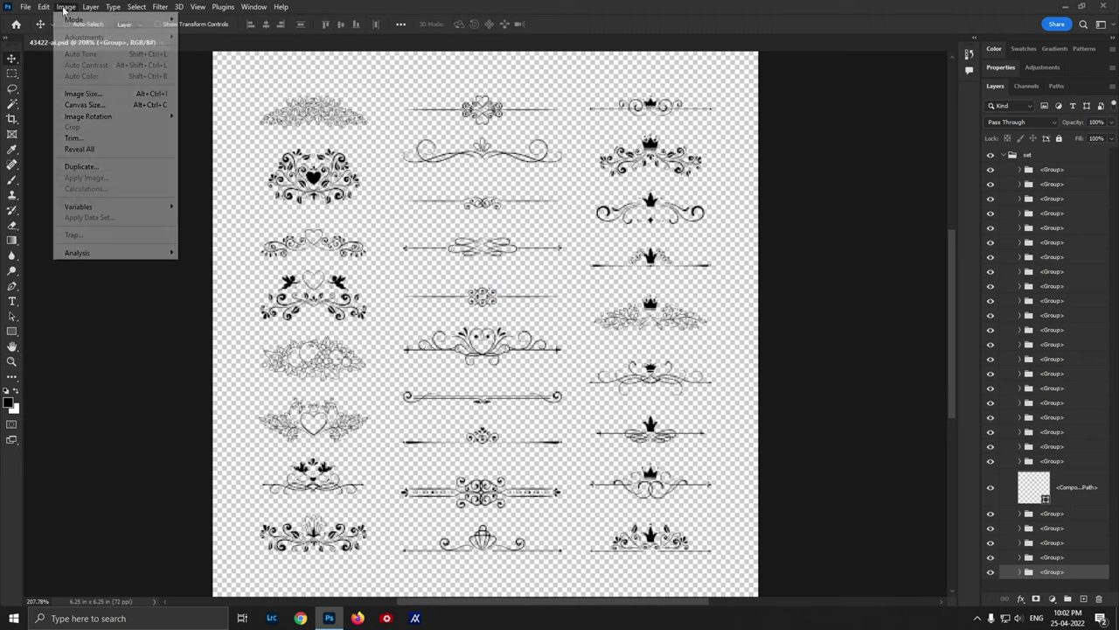
{"action": "left_click", "coordinate": [81, 93]}
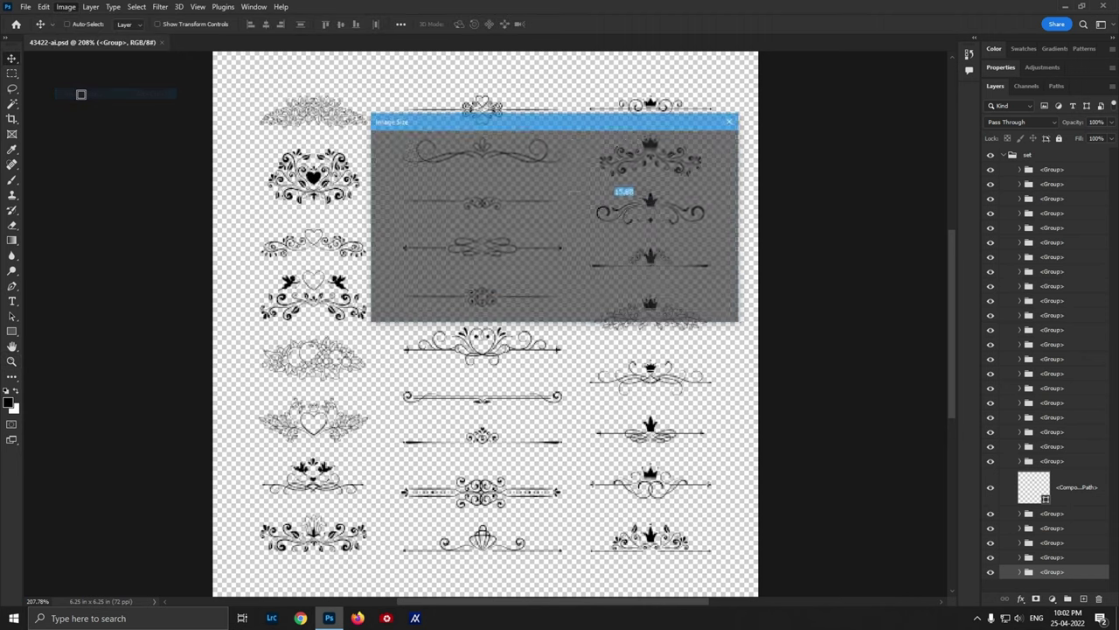
{"action": "left_click", "coordinate": [691, 198]}
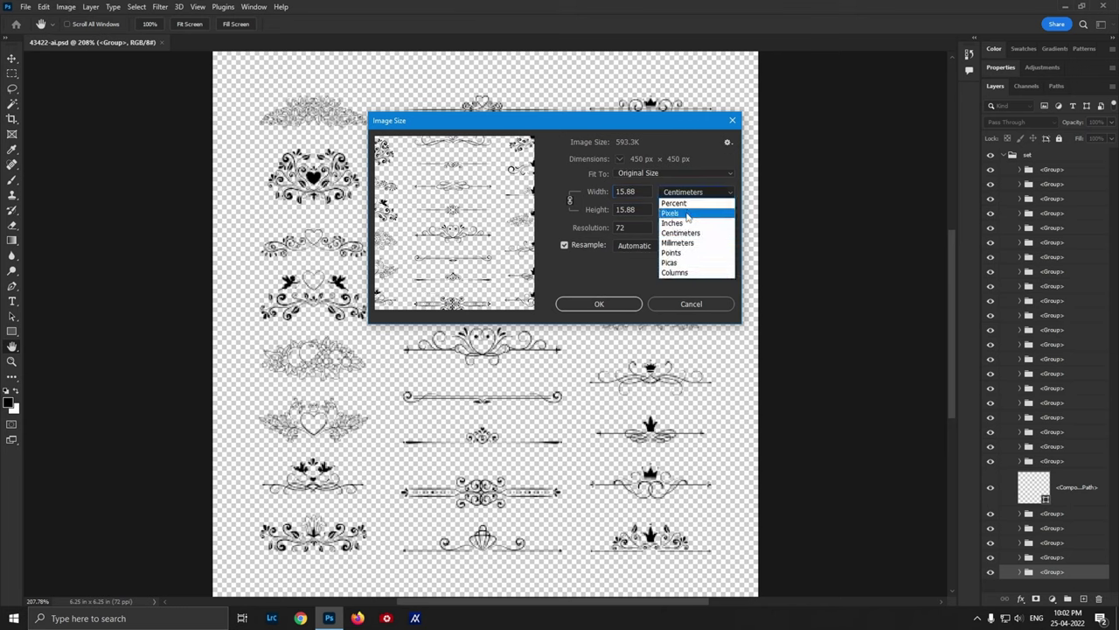
{"action": "left_click", "coordinate": [679, 218]}
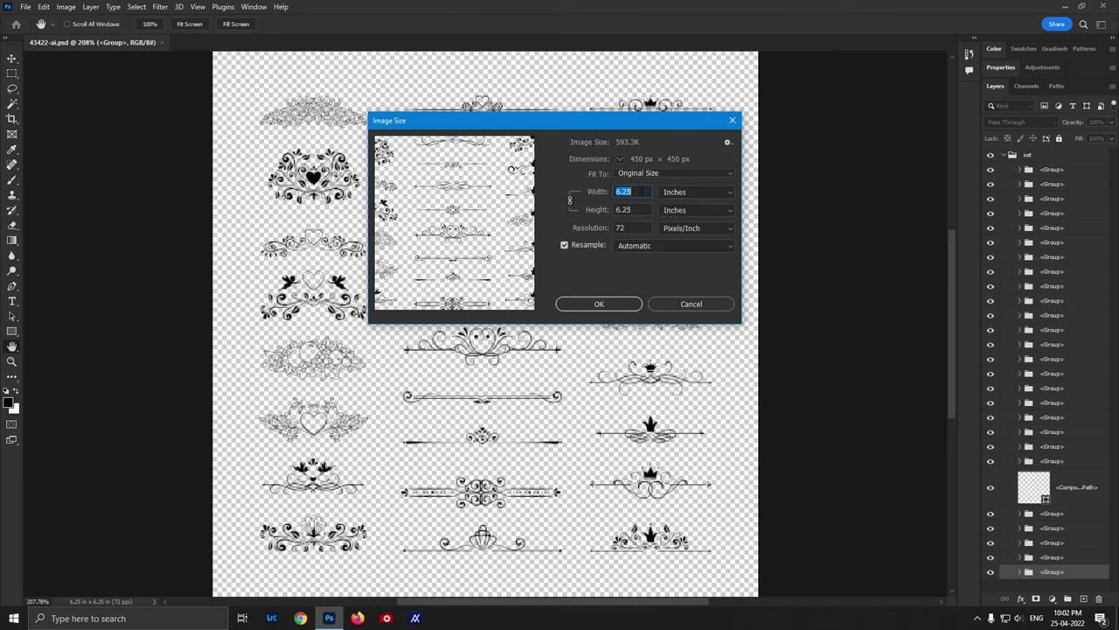
{"action": "type", "text": "18"}
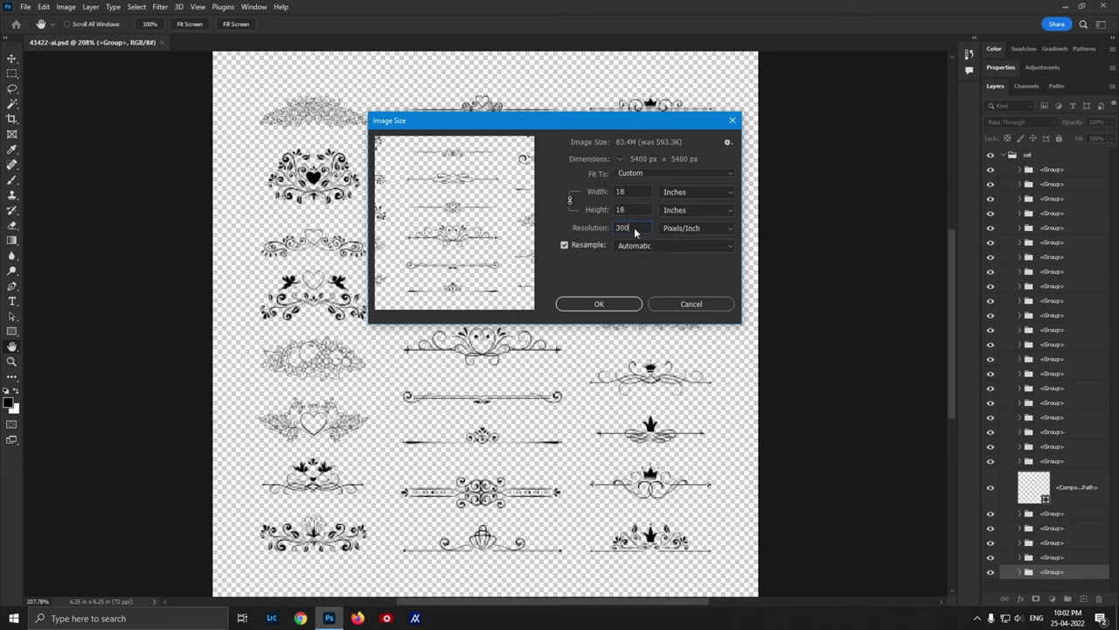
{"action": "left_click", "coordinate": [615, 305]}
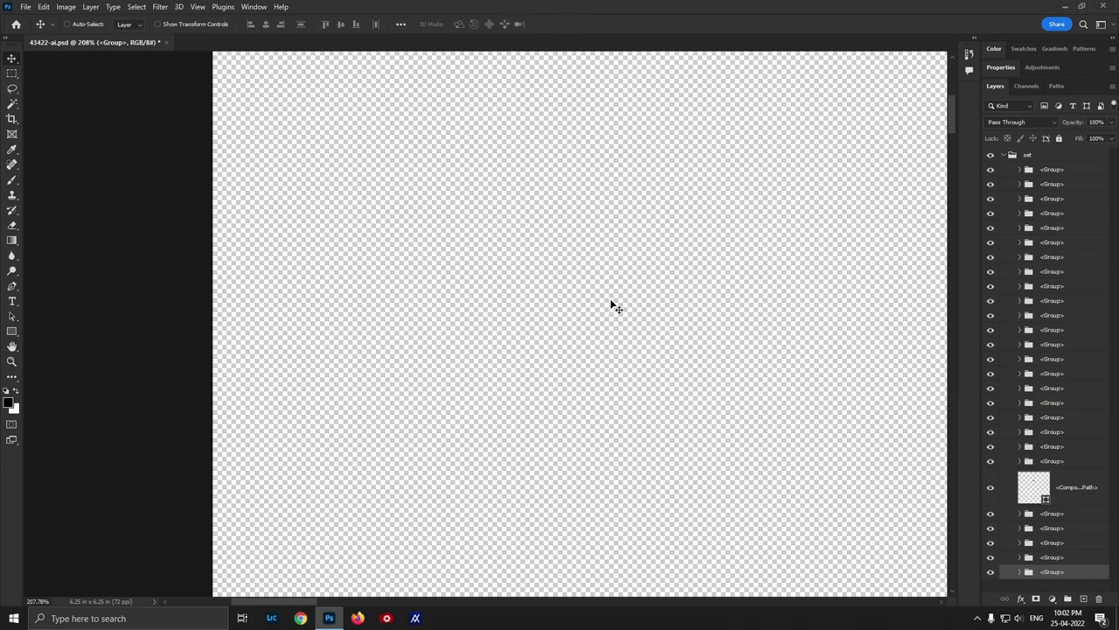
Fit the enlarged sheet on screen, then zoom in on the top-left ornaments.
{"action": "key", "text": "z"}
{"action": "right_click", "coordinate": [528, 209]}
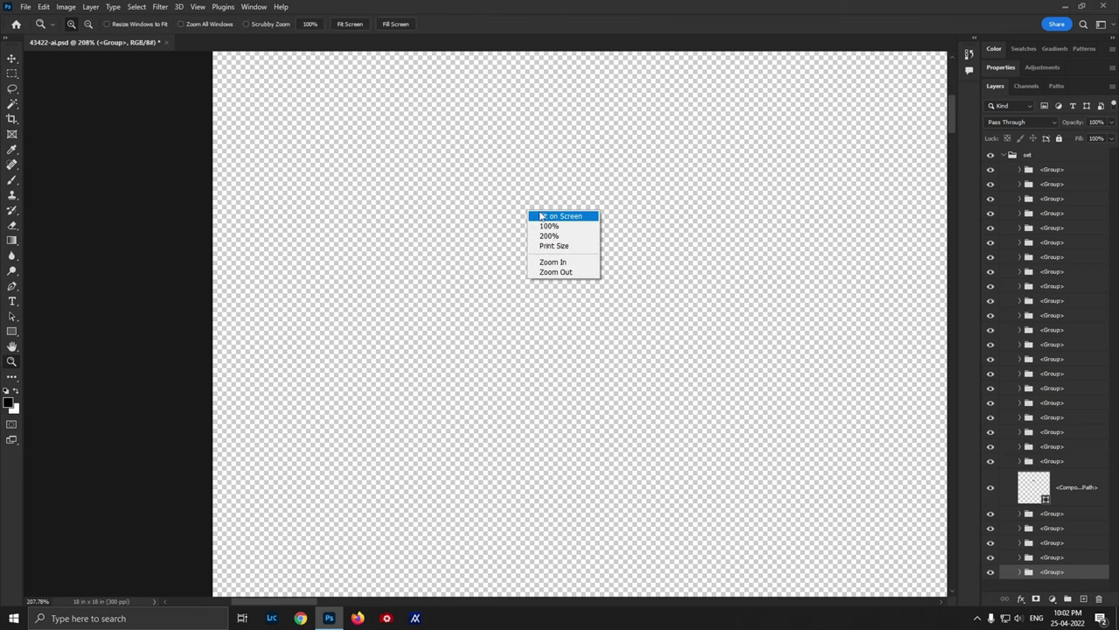
{"action": "left_click", "coordinate": [540, 215]}
{"action": "left_click_drag", "start_coordinate": [237, 91], "coordinate": [391, 208]}
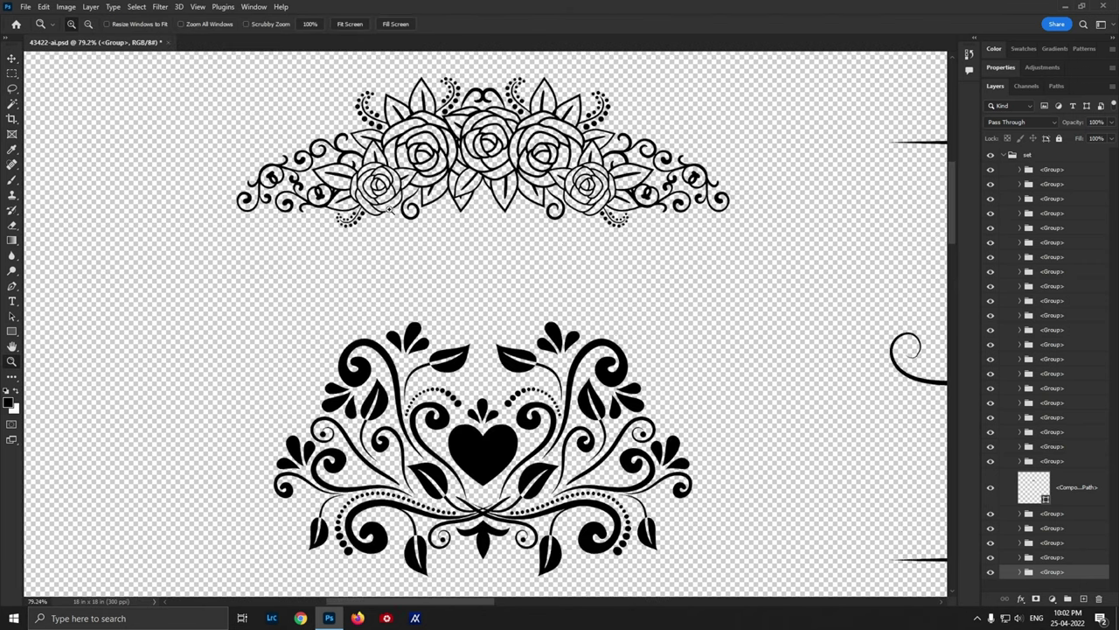
{"action": "left_click_drag", "start_coordinate": [689, 369], "coordinate": [507, 245]}
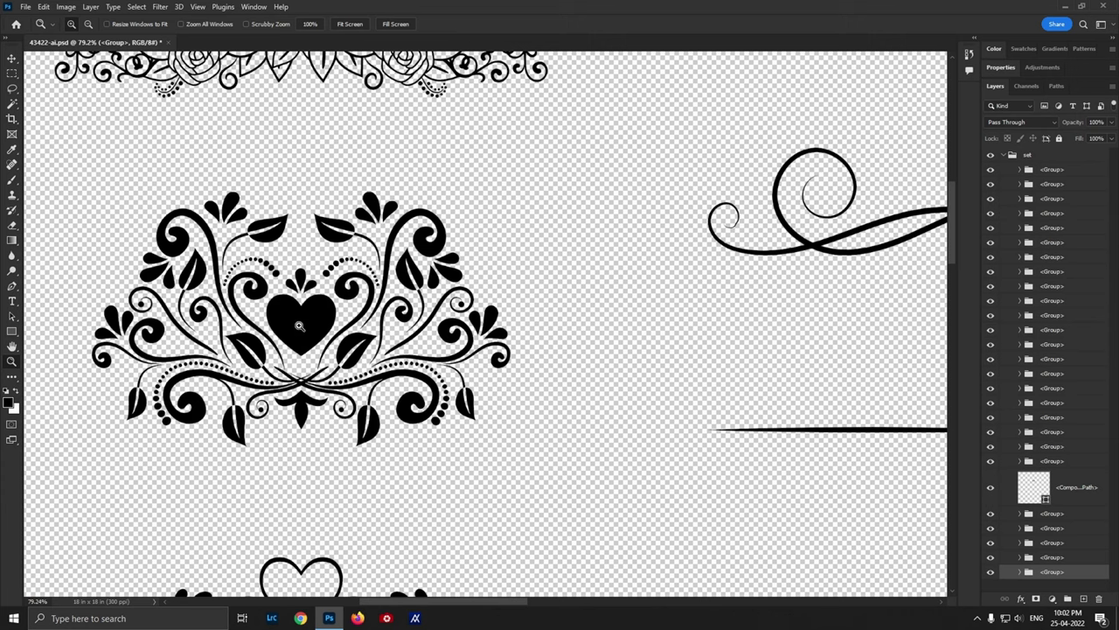
{"action": "key", "text": "v"}
{"action": "right_click", "coordinate": [299, 326]}
{"action": "left_click", "coordinate": [350, 346]}
{"action": "mouse_move", "coordinate": [313, 266]}
{"action": "left_mouse_down"}
{"action": "mouse_move", "coordinate": [394, 127]}
{"action": "mouse_move", "coordinate": [568, 174]}
{"action": "mouse_move", "coordinate": [477, 284]}
{"action": "mouse_move", "coordinate": [334, 348]}
{"action": "left_mouse_up"}
{"action": "left_click", "coordinate": [12, 315]}
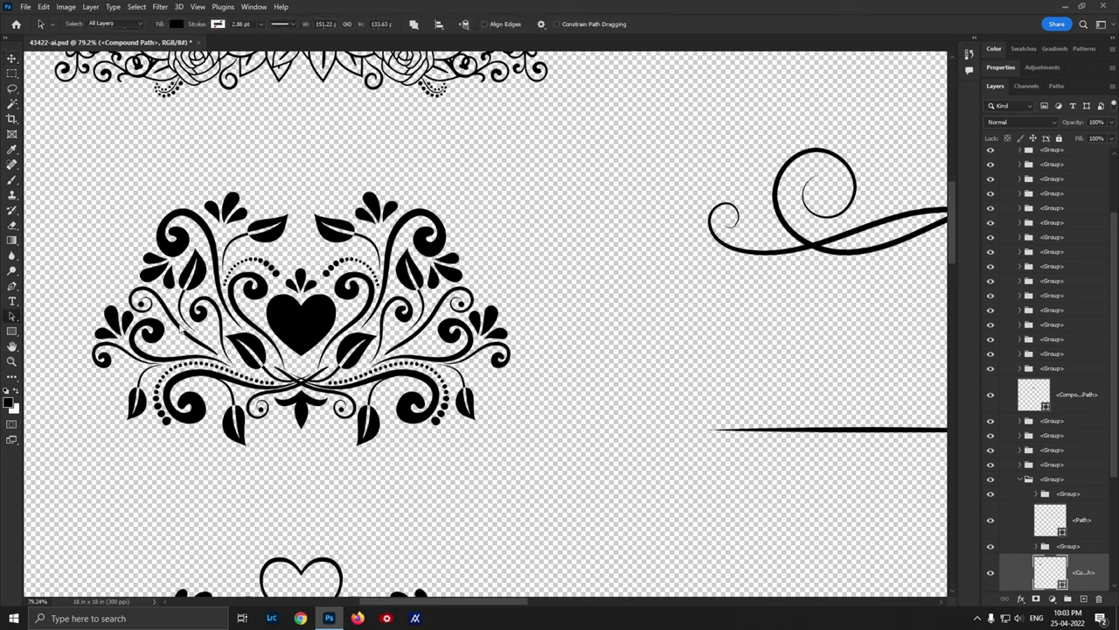
{"action": "left_click", "coordinate": [295, 326]}
{"action": "left_click", "coordinate": [354, 357]}
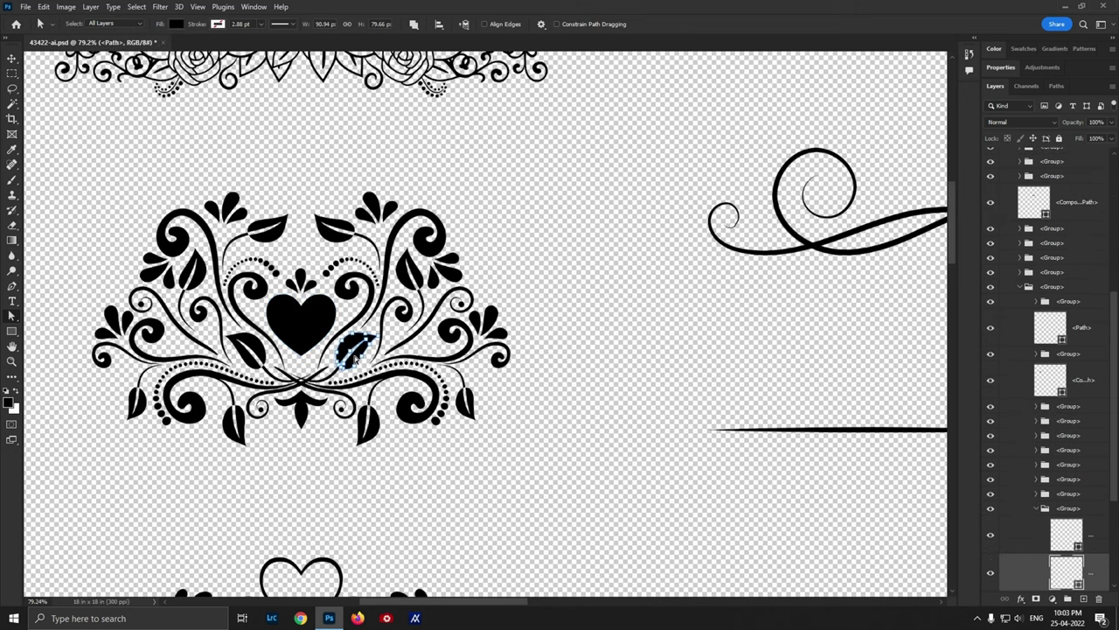
{"action": "left_click", "coordinate": [411, 422]}
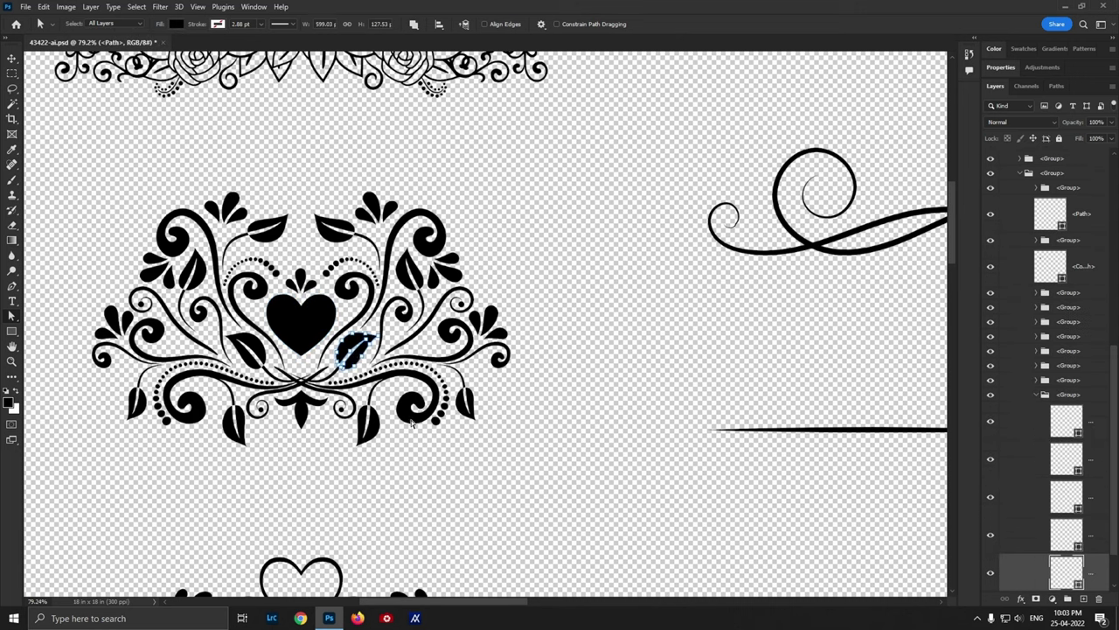
{"action": "left_click", "coordinate": [264, 230]}
{"action": "left_click", "coordinate": [169, 244]}
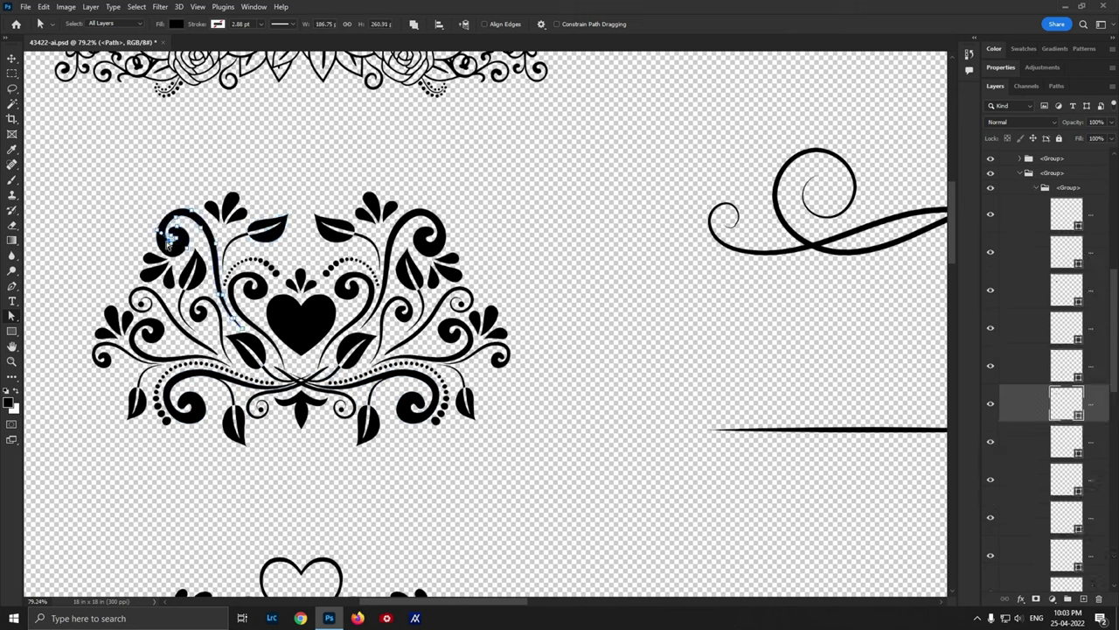
{"action": "left_click", "coordinate": [337, 234]}
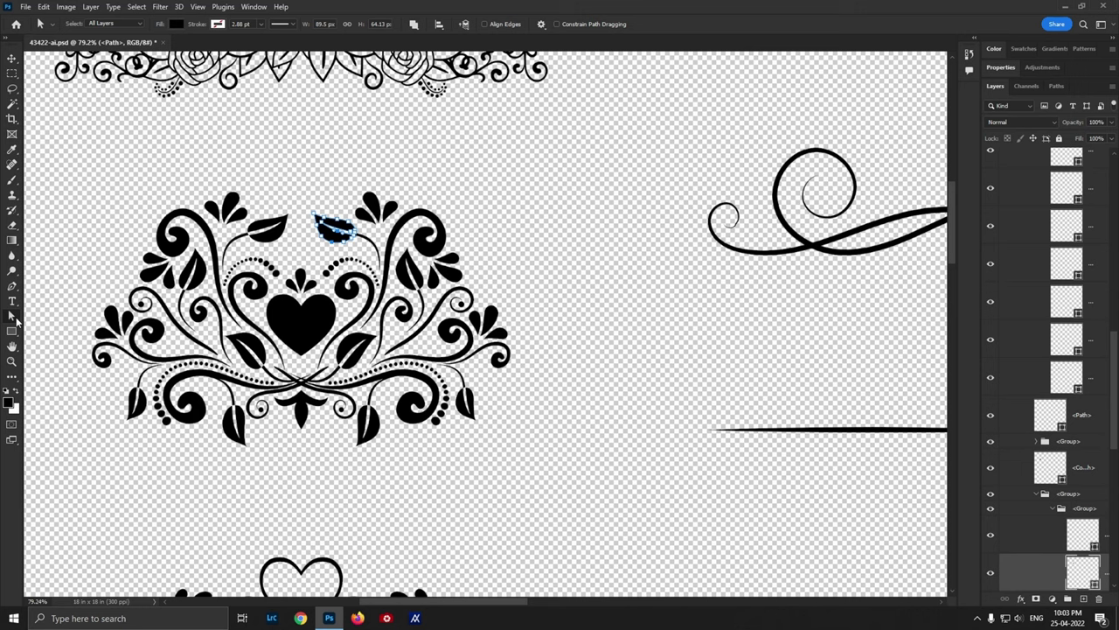
{"action": "right_click", "coordinate": [16, 321]}
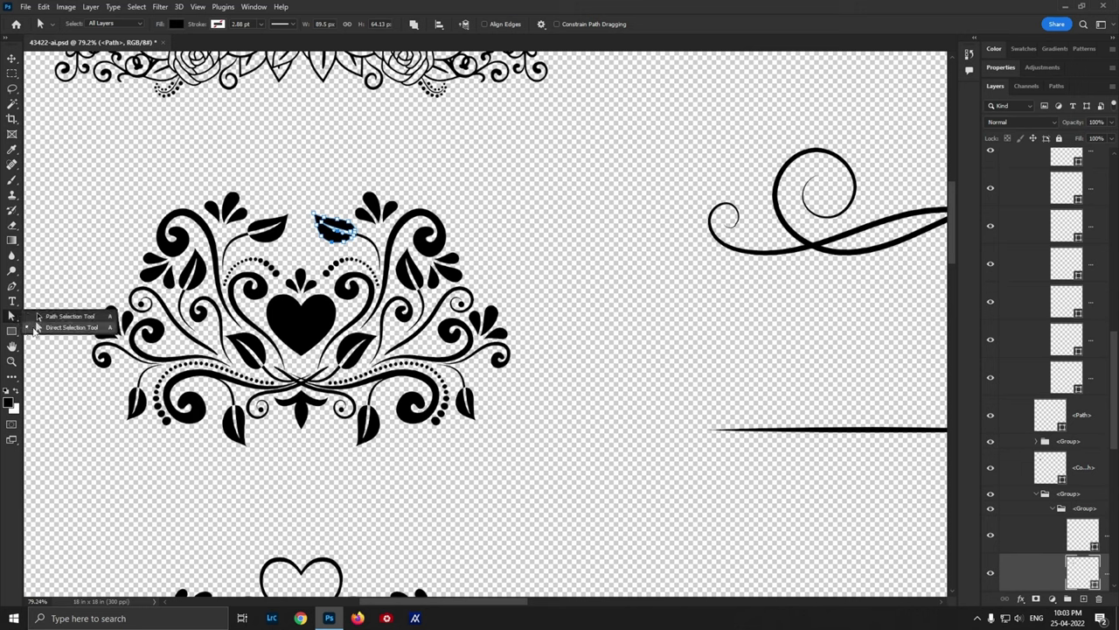
{"action": "left_click", "coordinate": [36, 328]}
{"action": "left_click", "coordinate": [290, 324]}
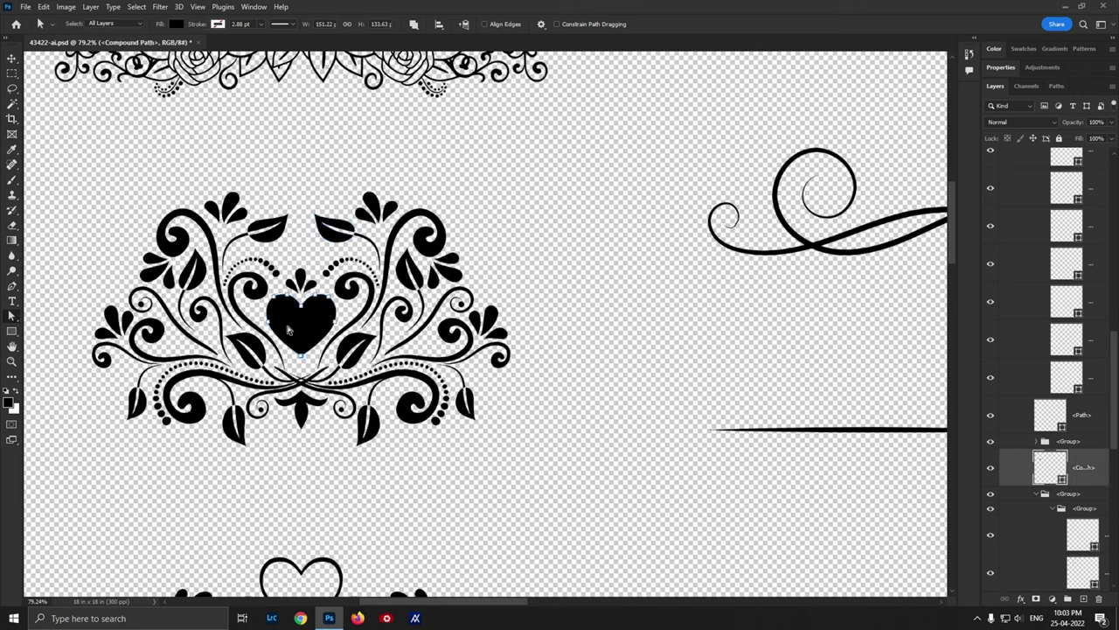
{"action": "left_click_drag", "start_coordinate": [287, 324], "coordinate": [573, 172]}
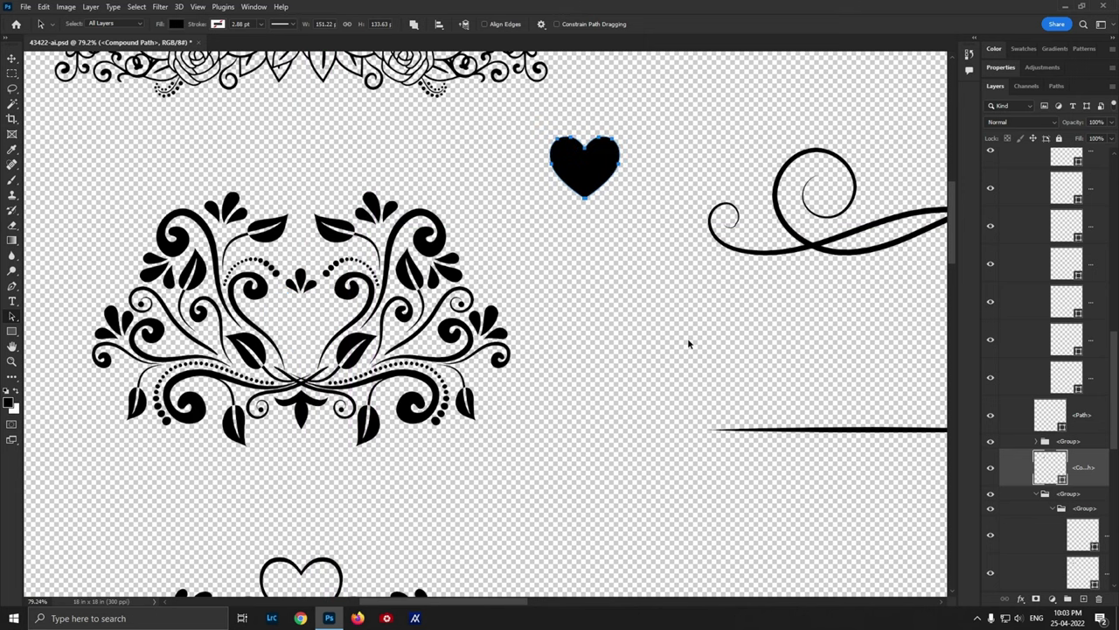
{"action": "key", "text": "ctrl+z"}
{"action": "scroll", "coordinate": [300, 355], "scroll_direction": "right", "scroll_amount": 10}
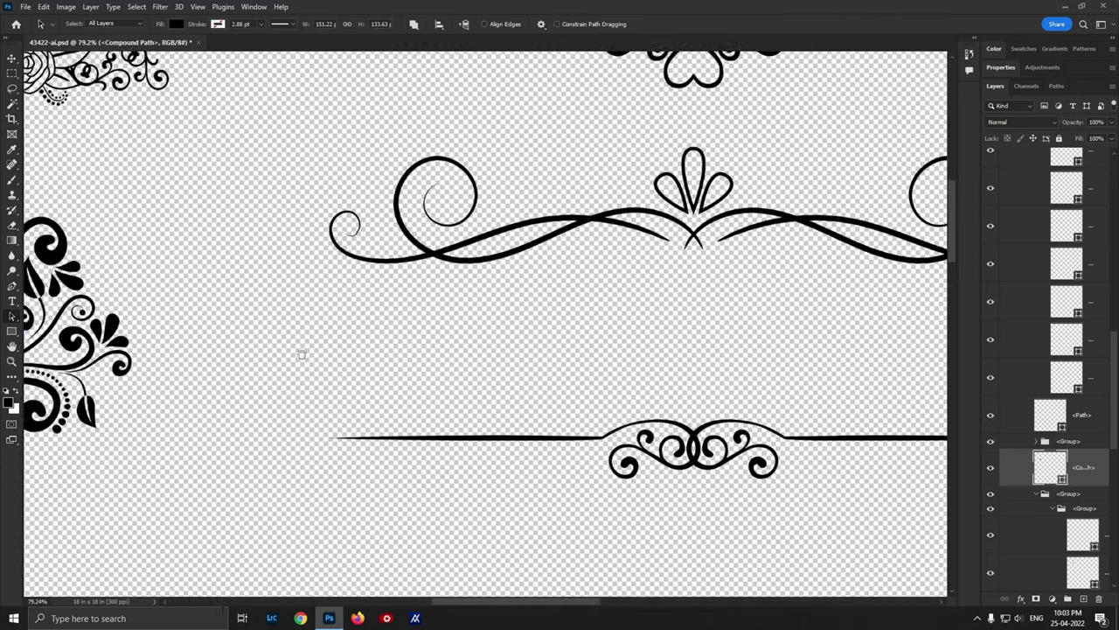
{"action": "scroll", "coordinate": [503, 368], "scroll_direction": "right", "scroll_amount": 3}
{"action": "scroll", "coordinate": [503, 367], "scroll_direction": "right", "scroll_amount": 2}
{"action": "left_click", "coordinate": [626, 259]}
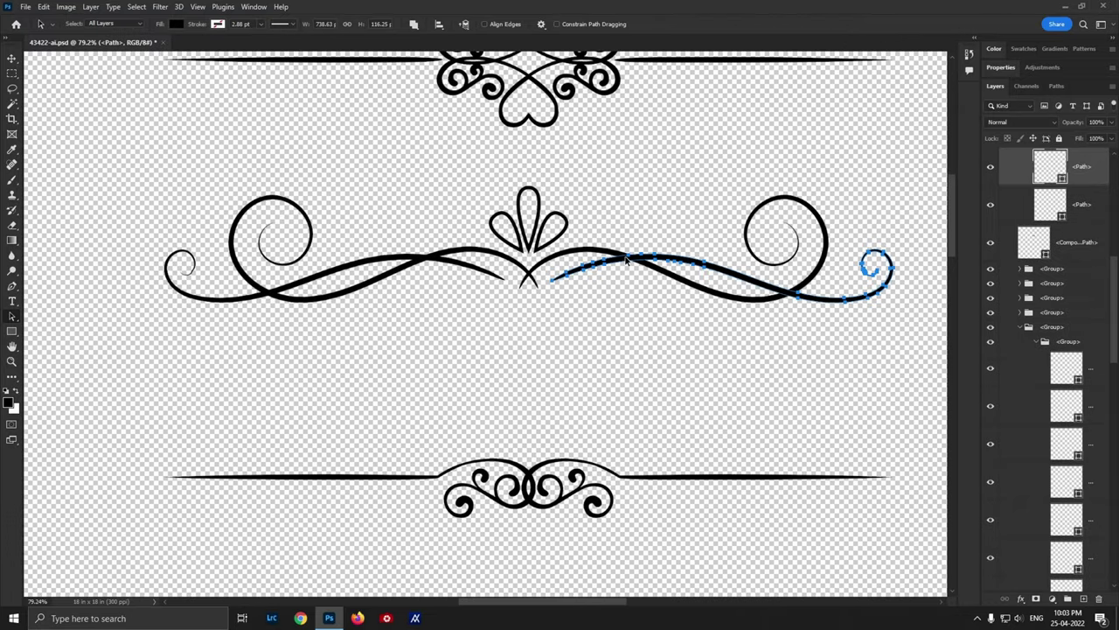
{"action": "left_click", "coordinate": [687, 285]}
{"action": "left_click", "coordinate": [529, 249]}
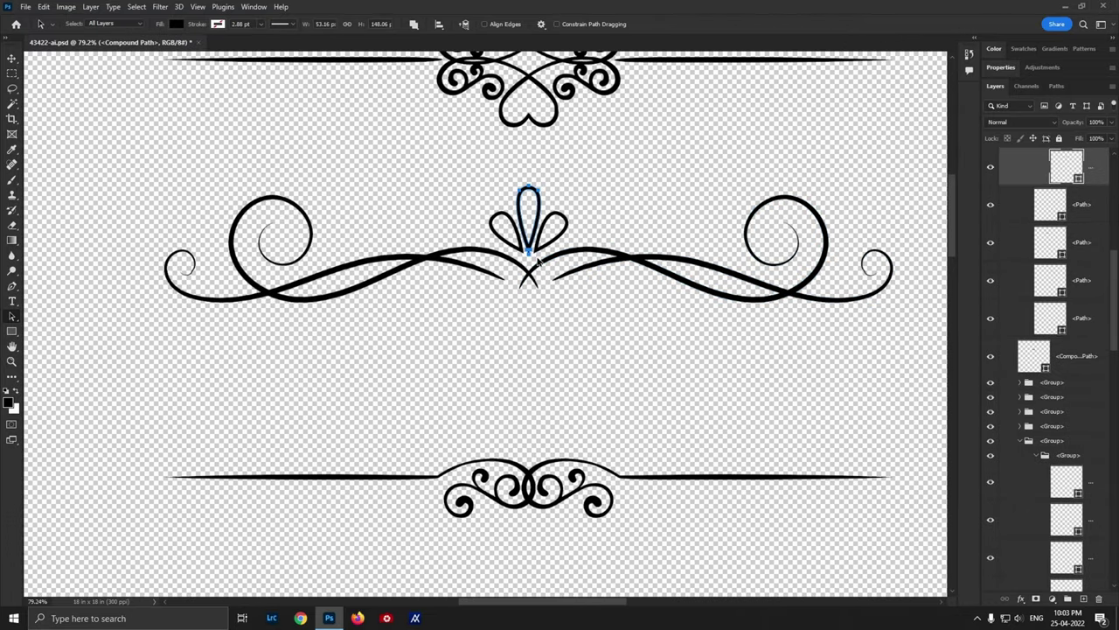
{"action": "key", "text": "ctrl+0"}
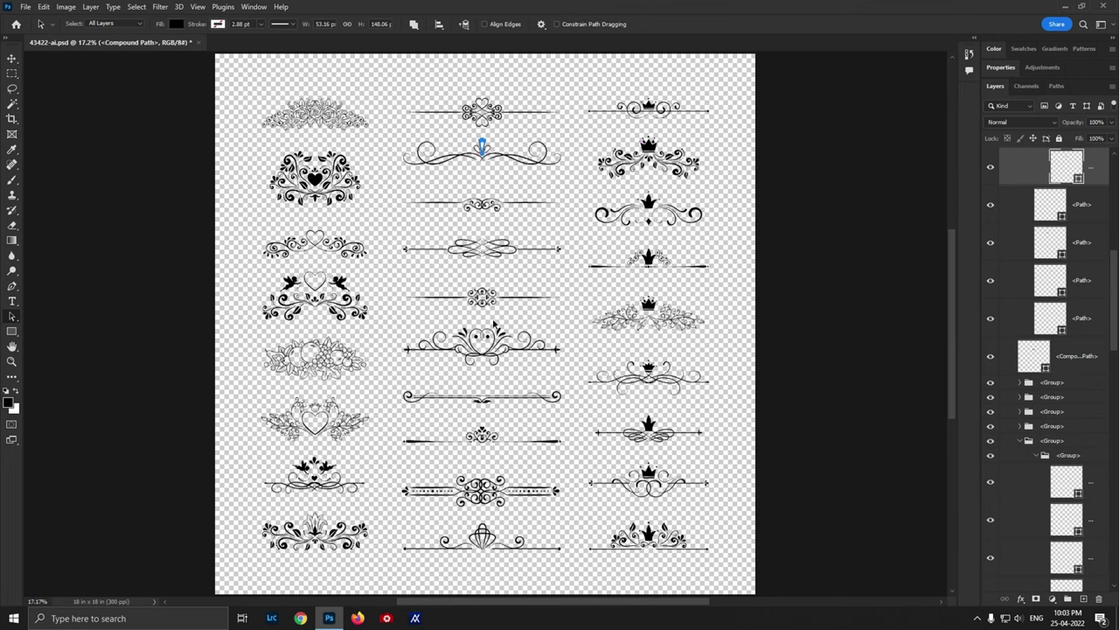
Nudge the bottom-right crown divider slightly right and down, then fit the sheet in view.
{"action": "scroll", "coordinate": [500, 499], "scroll_direction": "up", "scroll_amount": 3}
{"action": "scroll", "coordinate": [728, 489], "scroll_direction": "right", "scroll_amount": 3}
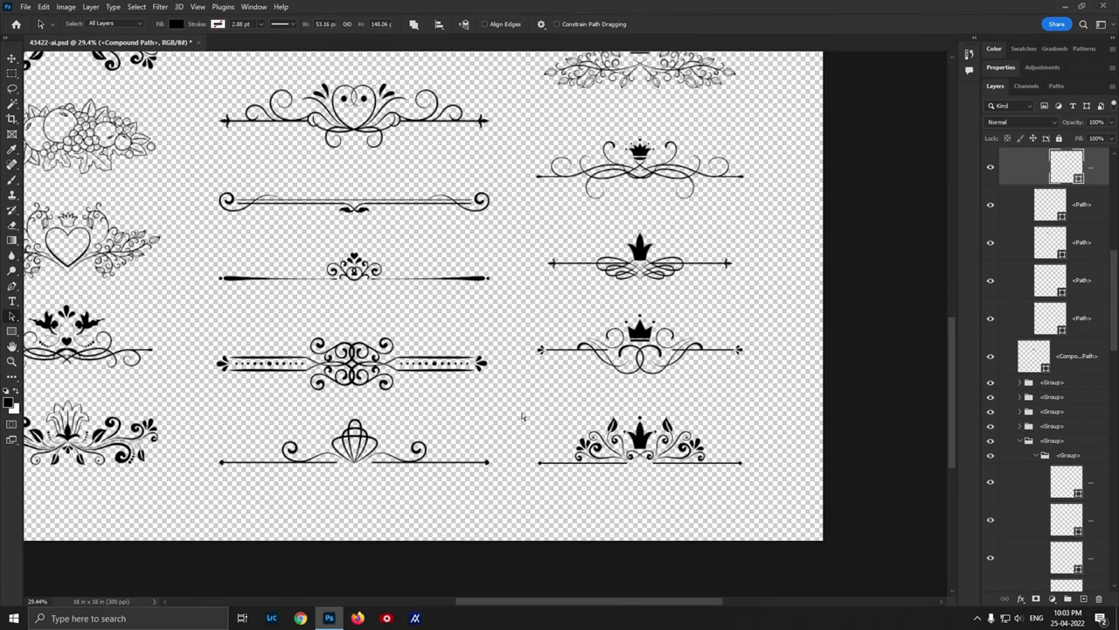
{"action": "left_click_drag", "start_coordinate": [522, 416], "coordinate": [778, 479]}
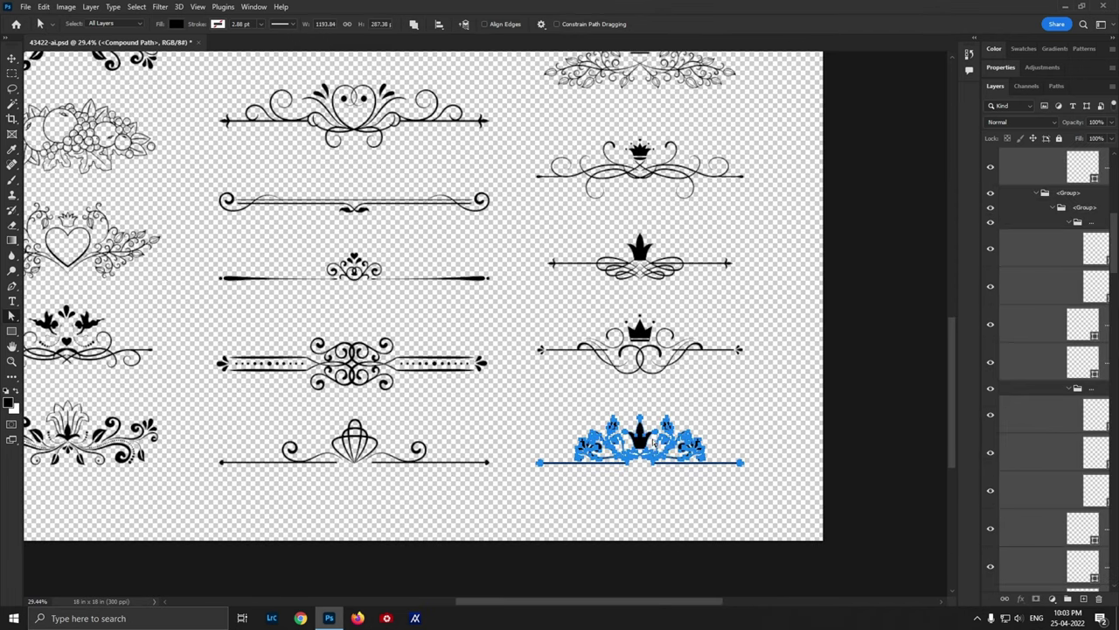
{"action": "key", "text": "v"}
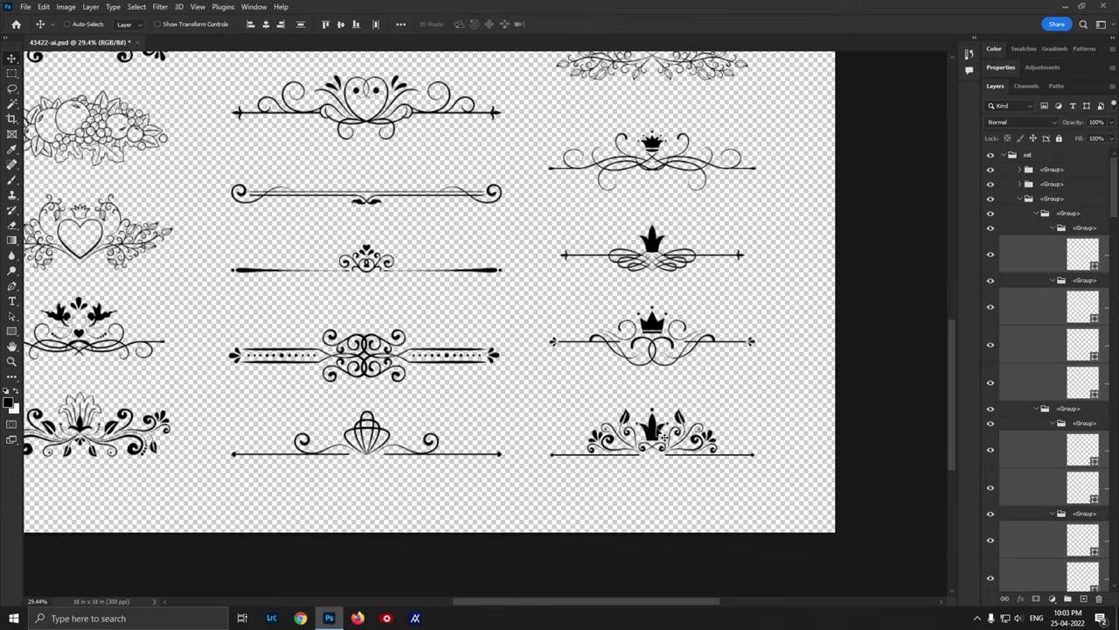
{"action": "left_click_drag", "start_coordinate": [656, 402], "coordinate": [728, 446]}
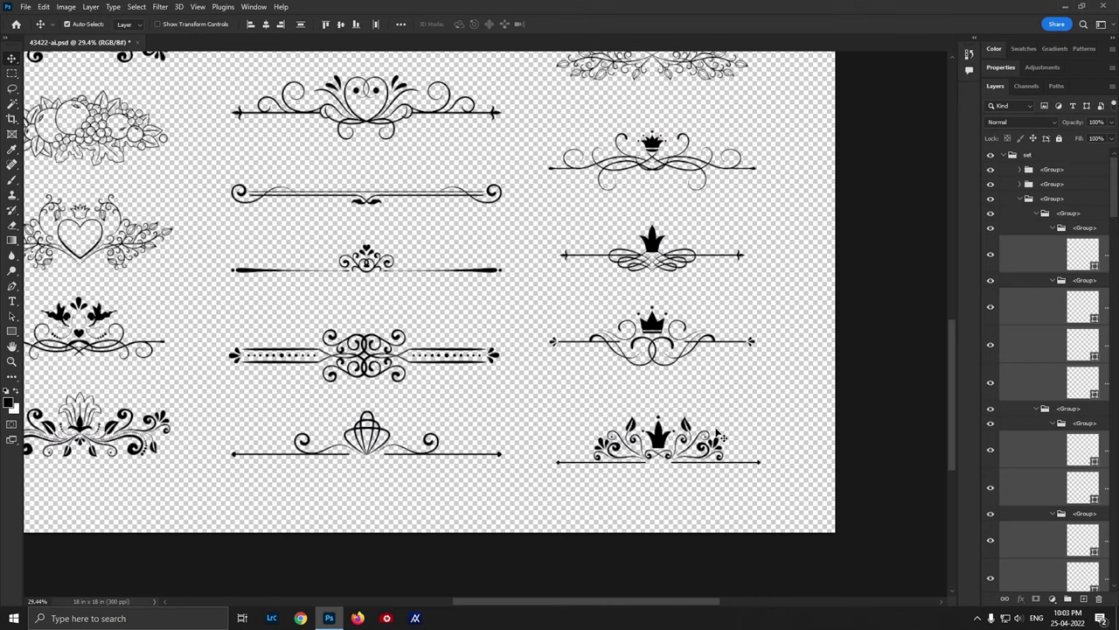
{"action": "right_click", "coordinate": [681, 406]}
{"action": "left_click", "coordinate": [695, 412]}
{"action": "key", "text": "ctrl+0"}
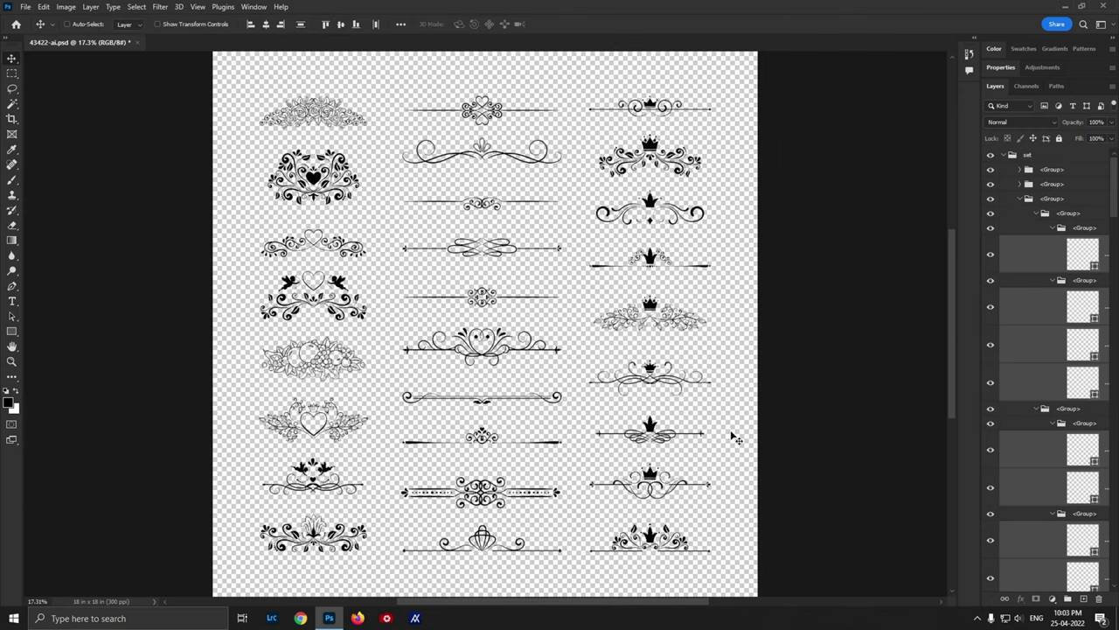
Collapse the third divider group and the set folder in the Layers panel.
{"action": "left_click", "coordinate": [1020, 199]}
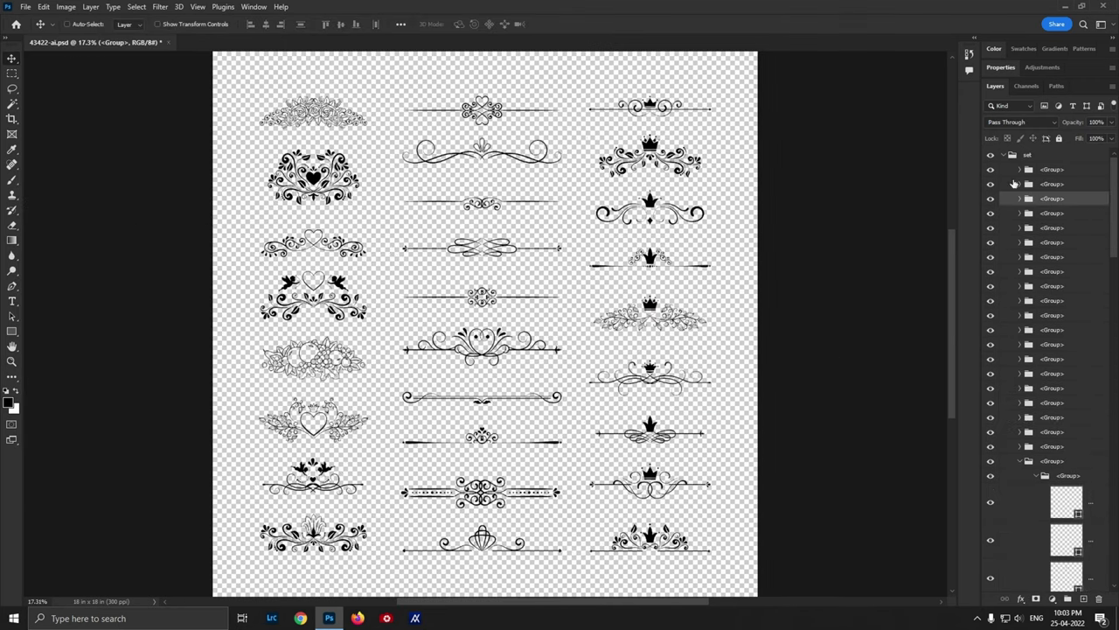
{"action": "left_click", "coordinate": [1005, 156]}
{"action": "left_click", "coordinate": [1028, 203]}
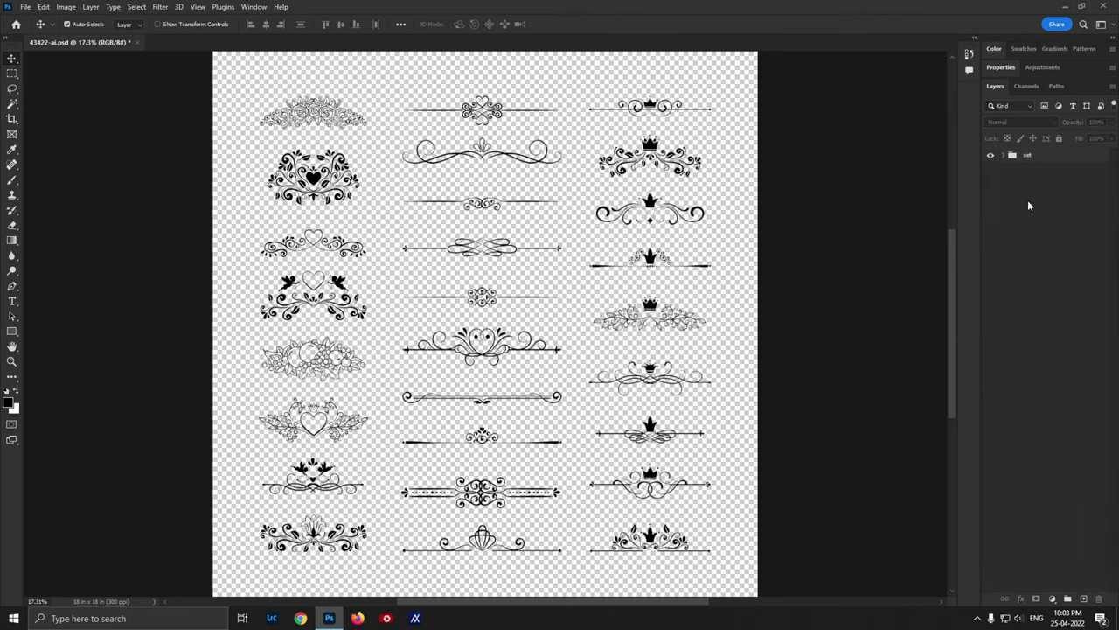
Add Layer 1200 filled with white and move it below the set group.
{"action": "key", "text": "ctrl+shift+n"}
{"action": "key", "text": "Return"}
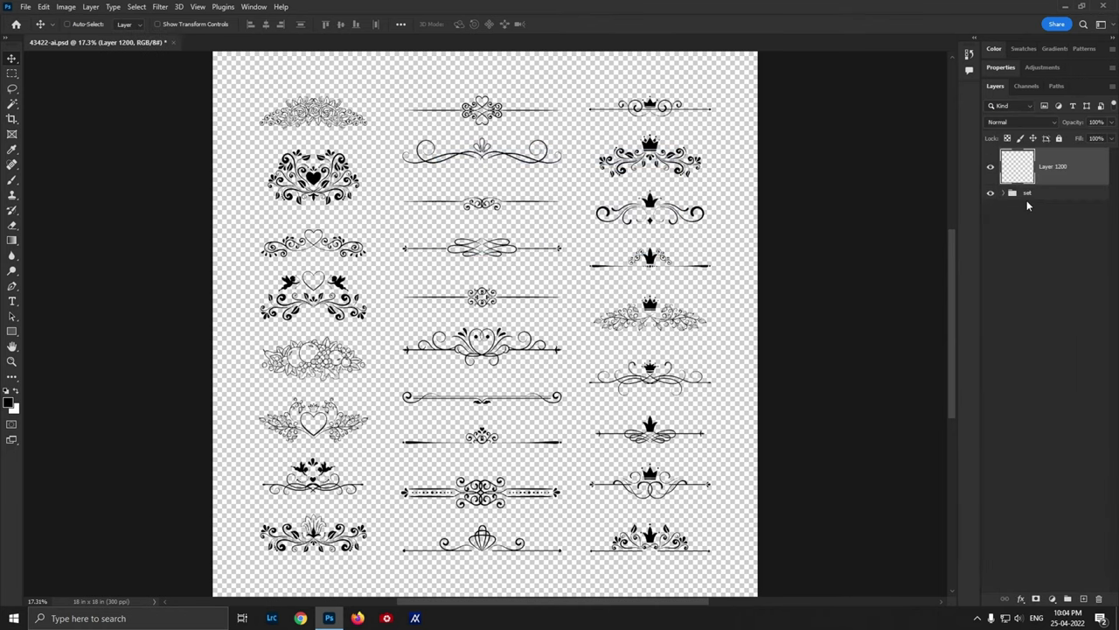
{"action": "key", "text": "ctrl+BackSpace"}
{"action": "key", "text": "ctrl+bracketleft"}
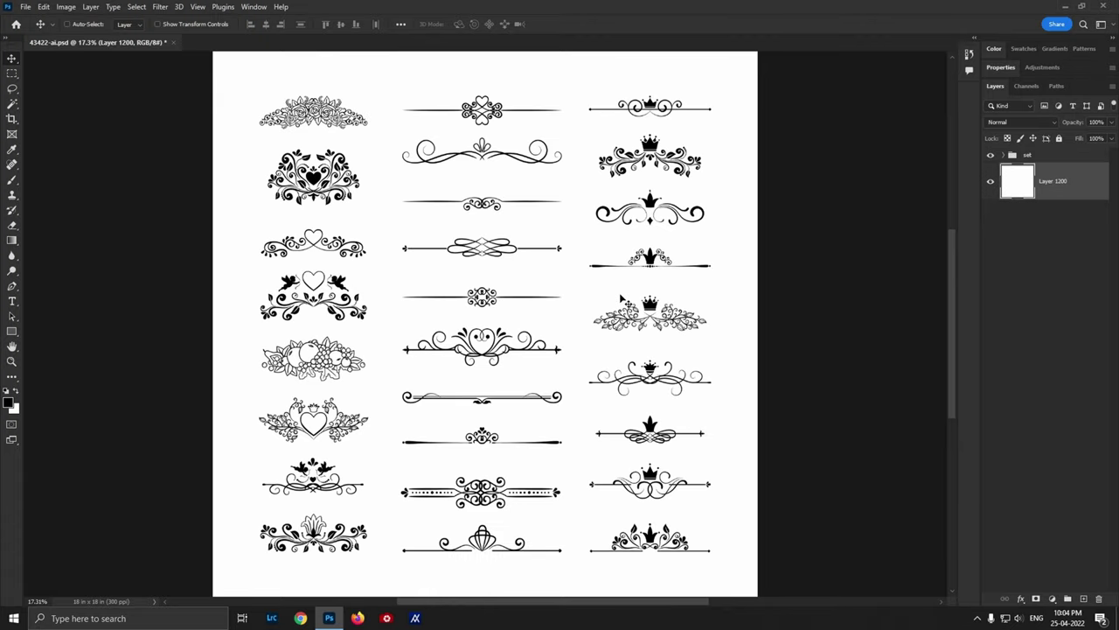
Enable Show Transform Controls and check which layers lie under the ornaments.
{"action": "right_click", "coordinate": [620, 298]}
{"action": "left_click", "coordinate": [619, 300]}
{"action": "right_click", "coordinate": [651, 307]}
{"action": "left_click", "coordinate": [678, 320]}
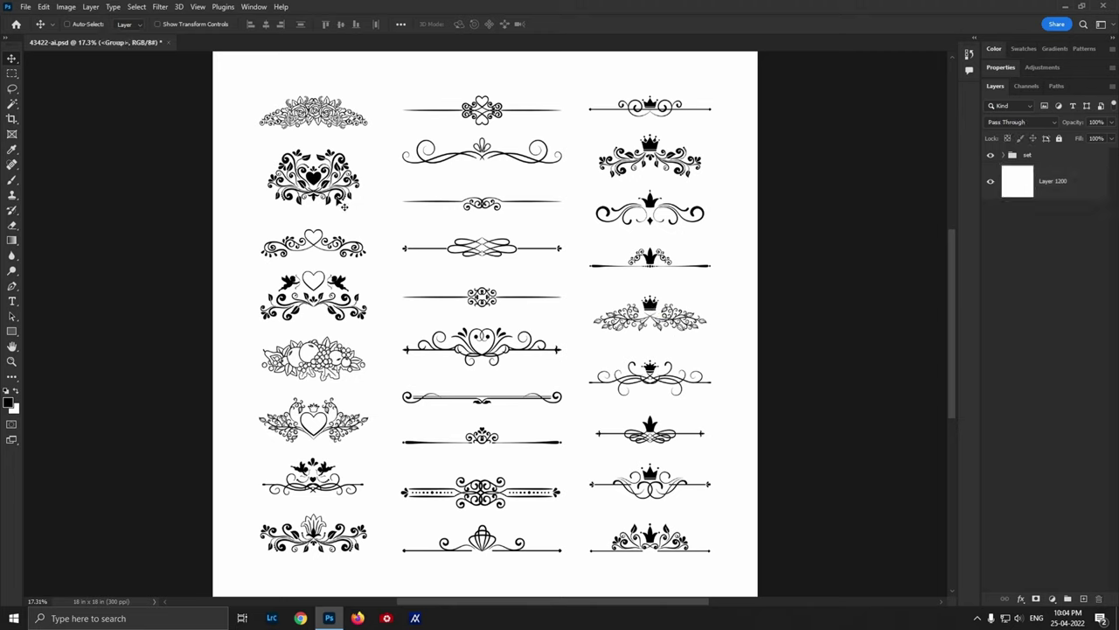
{"action": "left_click", "coordinate": [158, 25]}
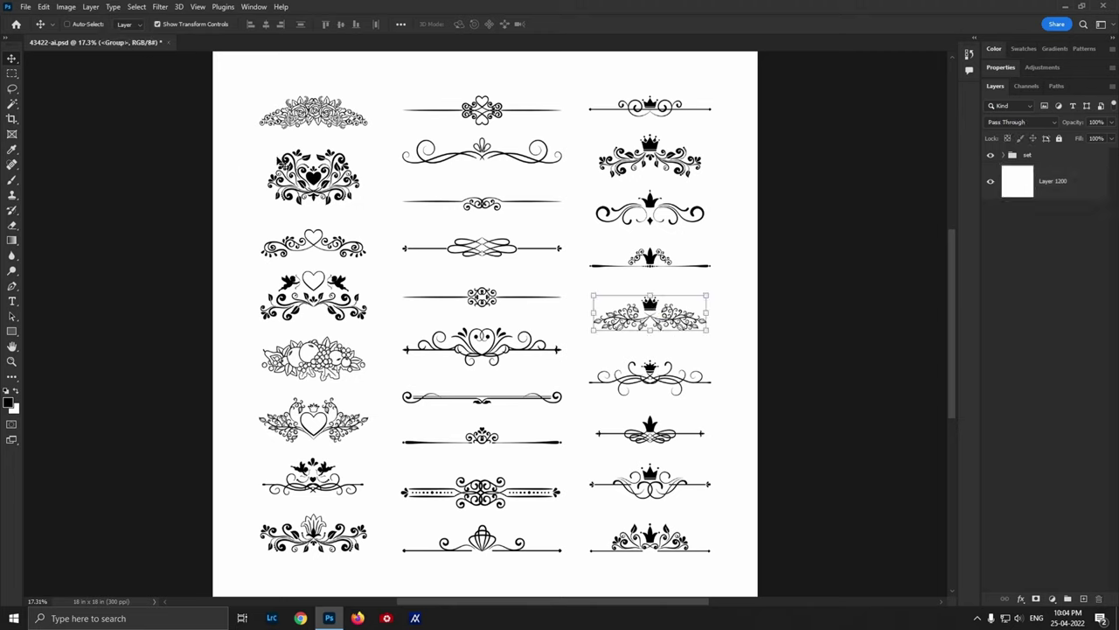
{"action": "right_click", "coordinate": [411, 254]}
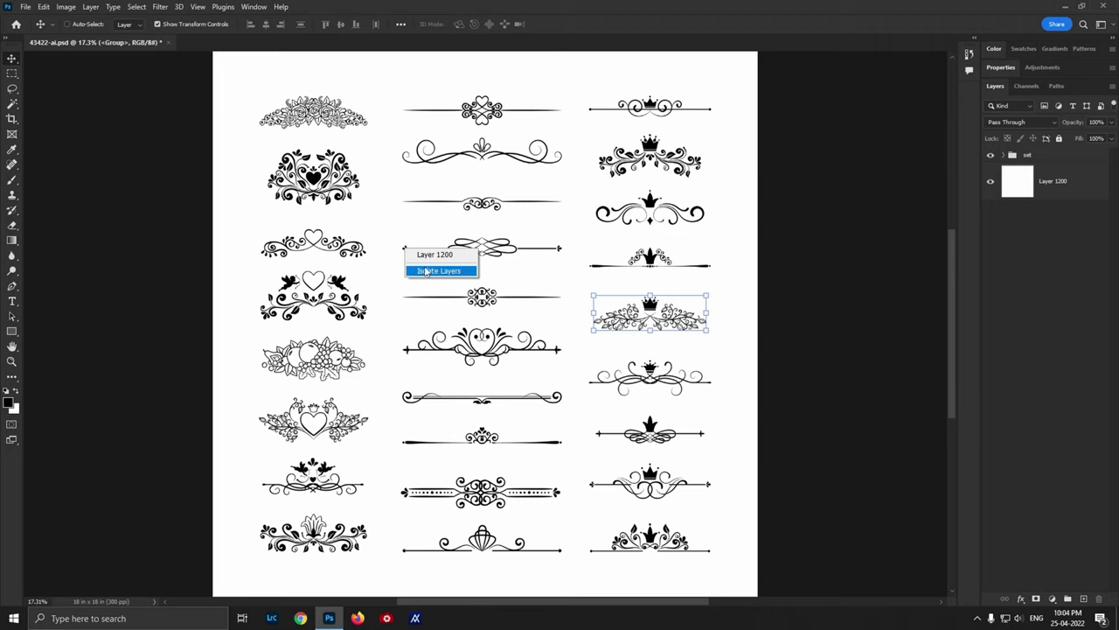
{"action": "left_click", "coordinate": [428, 267]}
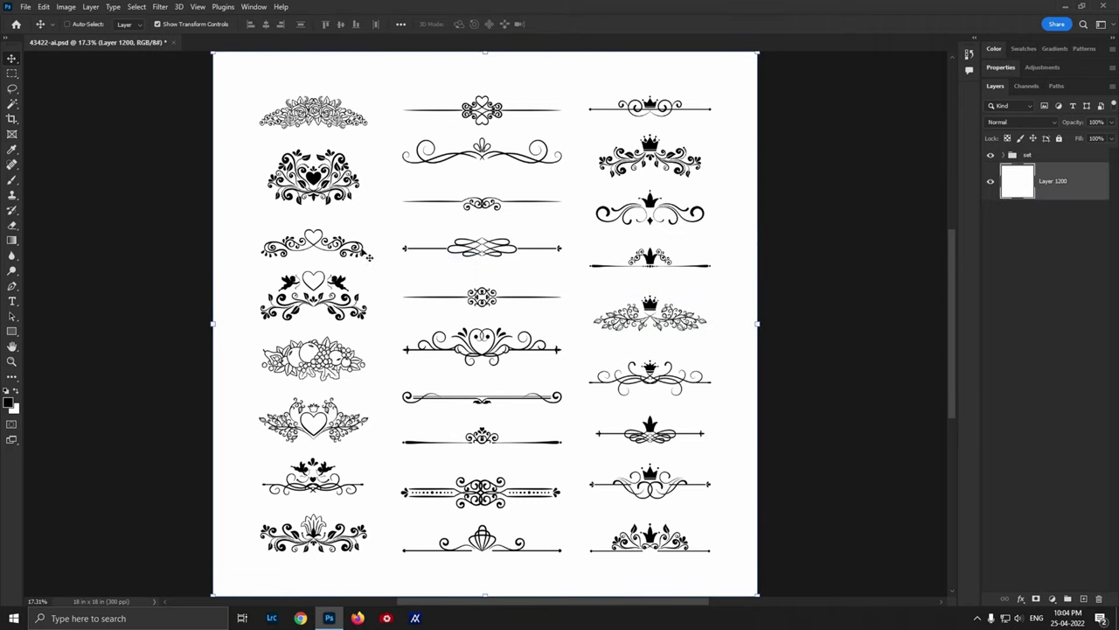
{"action": "right_click", "coordinate": [361, 251]}
Select the left and right-column divider groups through the layer context menu.
{"action": "left_click", "coordinate": [390, 265]}
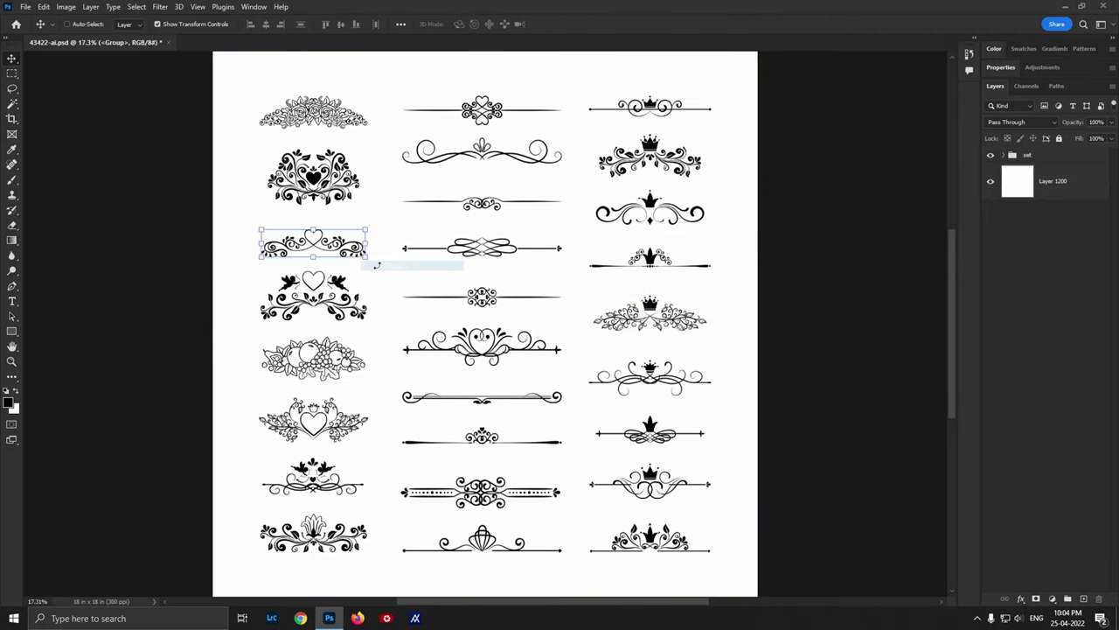
{"action": "right_click", "coordinate": [659, 262]}
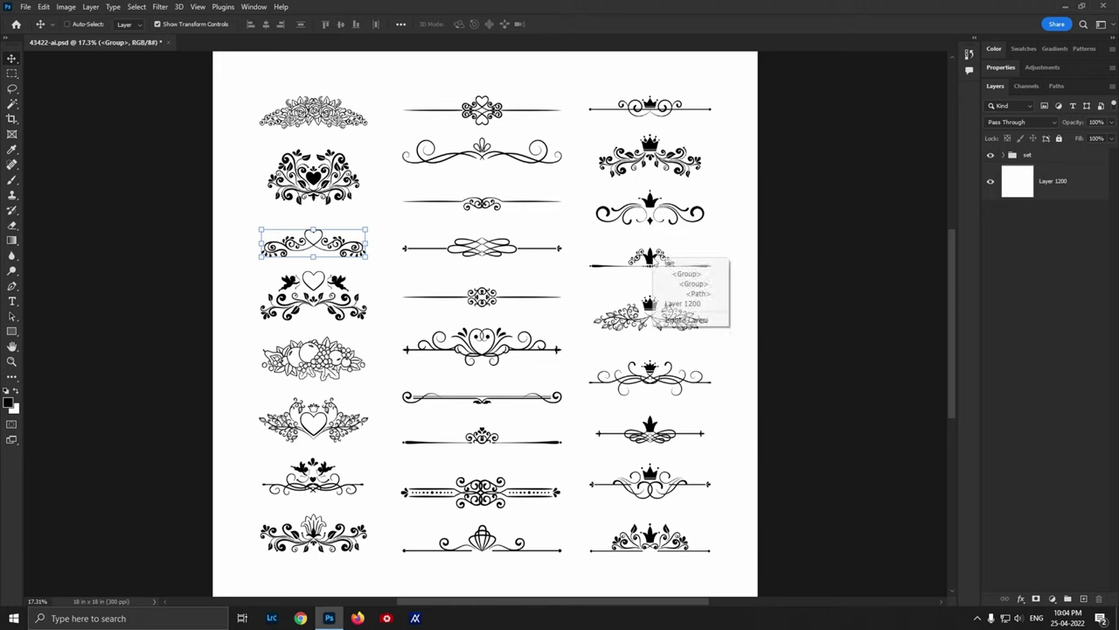
{"action": "left_click", "coordinate": [675, 274]}
{"action": "right_click", "coordinate": [652, 202]}
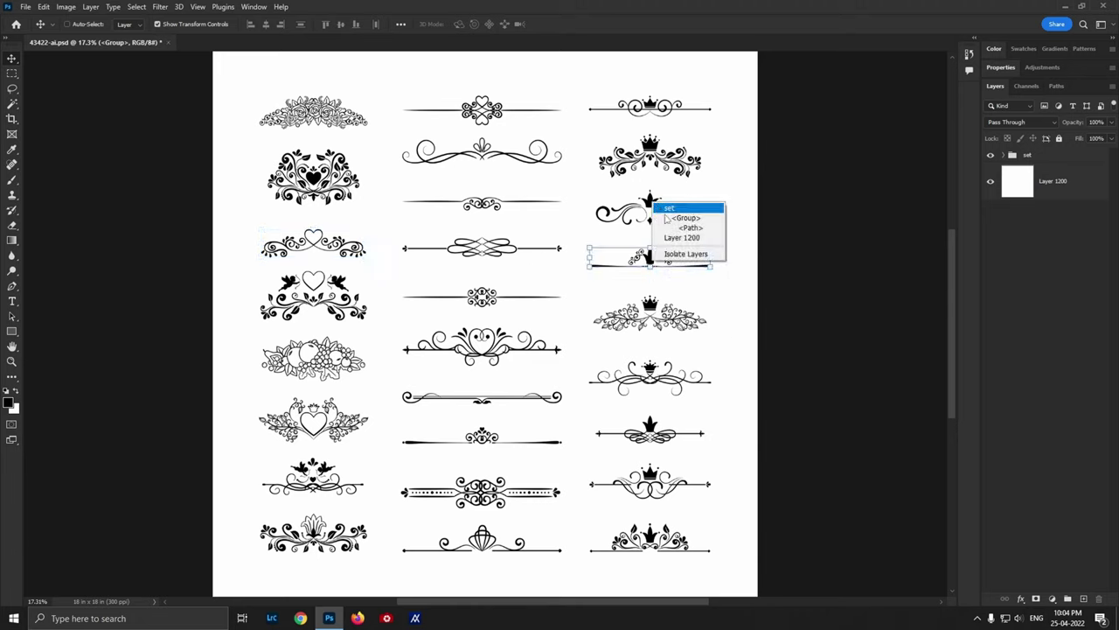
{"action": "left_click", "coordinate": [668, 214]}
Align the crown divider in the right column, deselect, and start a new document.
{"action": "right_click", "coordinate": [653, 148]}
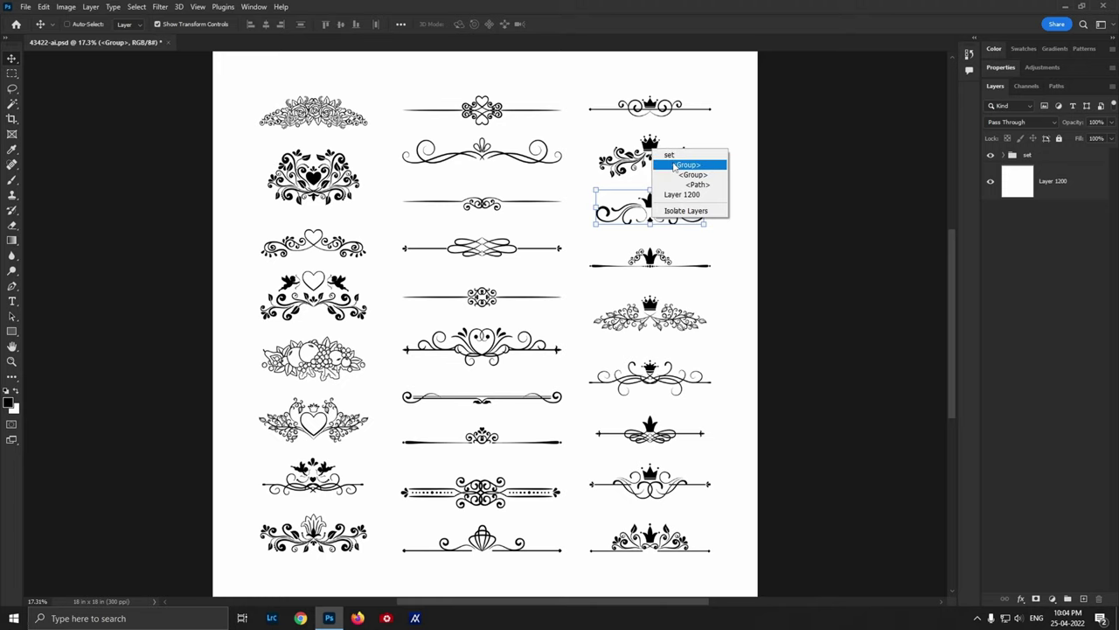
{"action": "left_click", "coordinate": [666, 161]}
{"action": "mouse_move", "coordinate": [665, 164]}
{"action": "left_mouse_down"}
{"action": "mouse_move", "coordinate": [638, 147]}
{"action": "mouse_move", "coordinate": [669, 160]}
{"action": "left_mouse_up"}
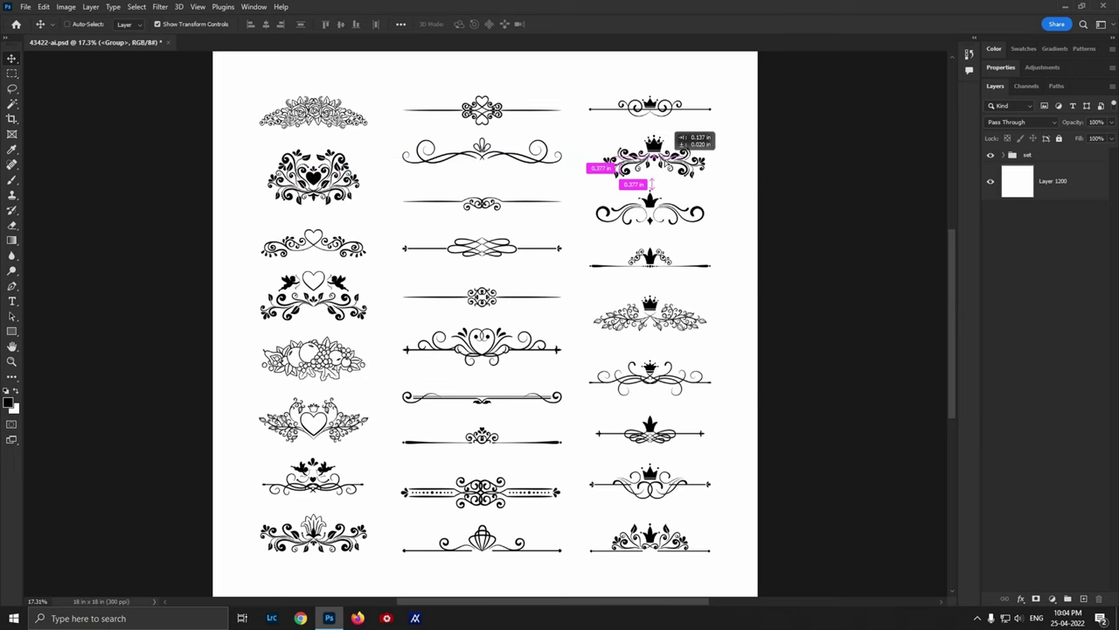
{"action": "left_click_drag", "start_coordinate": [669, 159], "coordinate": [658, 160]}
{"action": "left_click", "coordinate": [838, 231]}
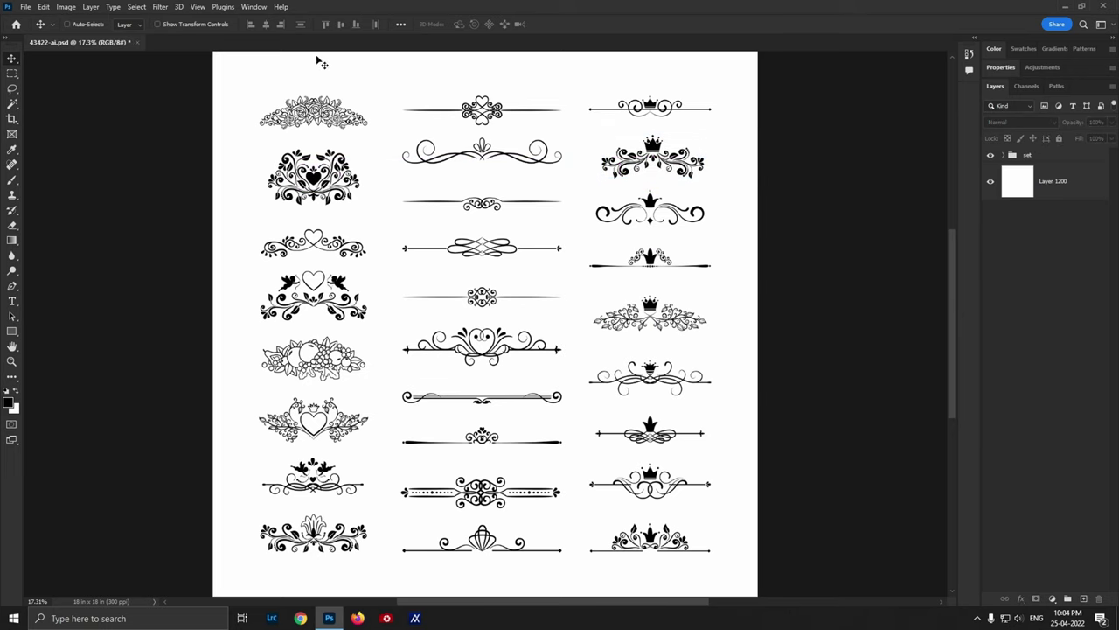
{"action": "left_click", "coordinate": [25, 7]}
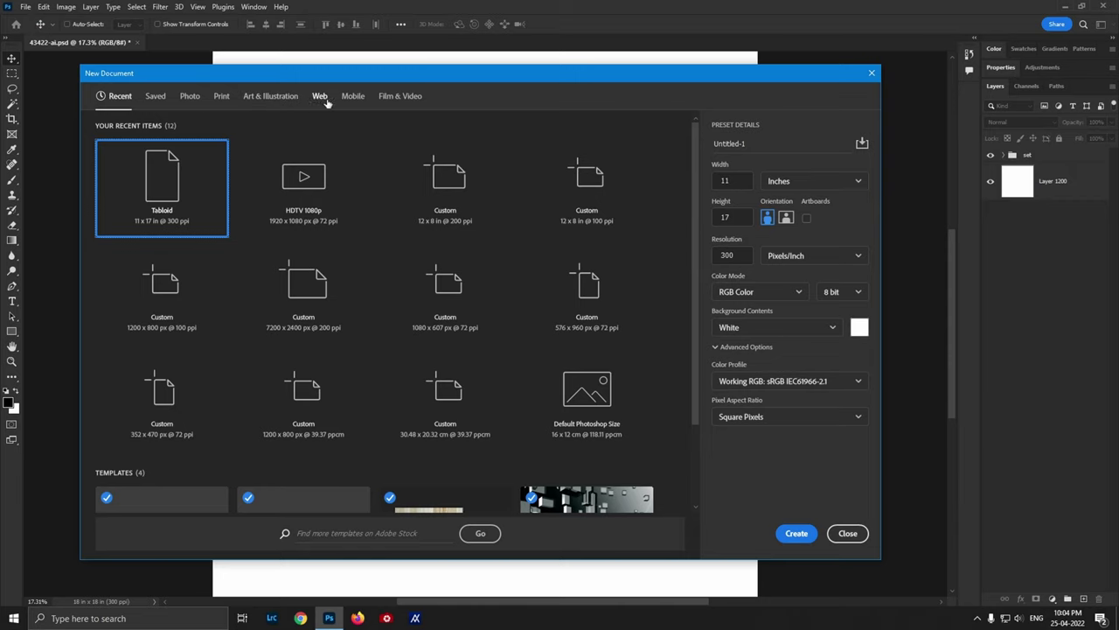
Create an HDTV 1080p 1920×1080 document and copy the heart divider's group into it.
{"action": "left_click", "coordinate": [400, 96]}
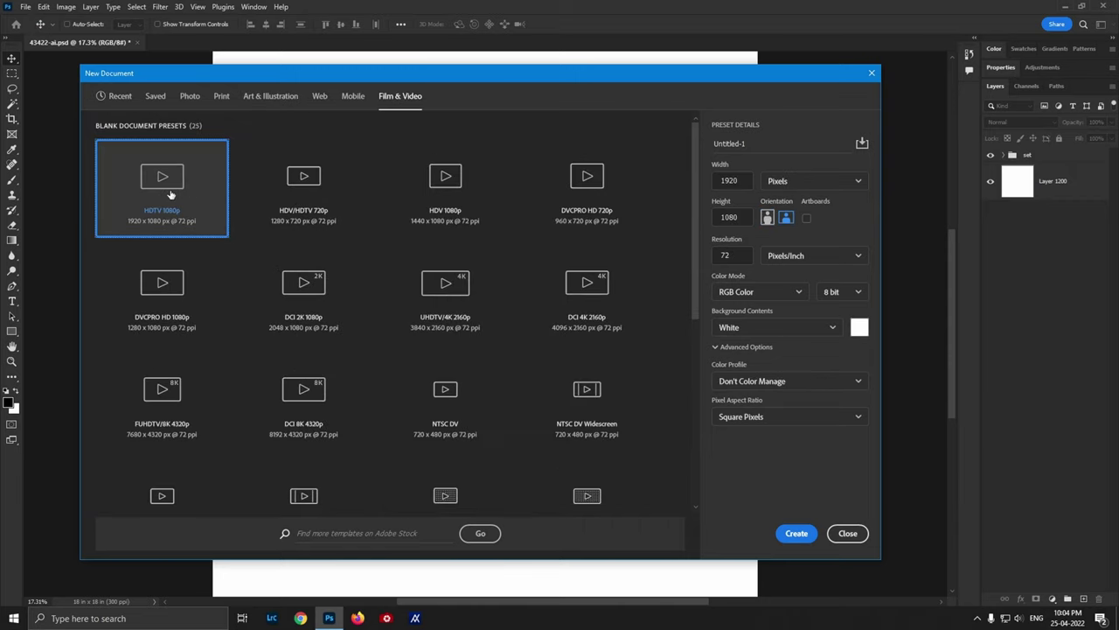
{"action": "double_click", "coordinate": [170, 194]}
{"action": "left_click", "coordinate": [96, 45]}
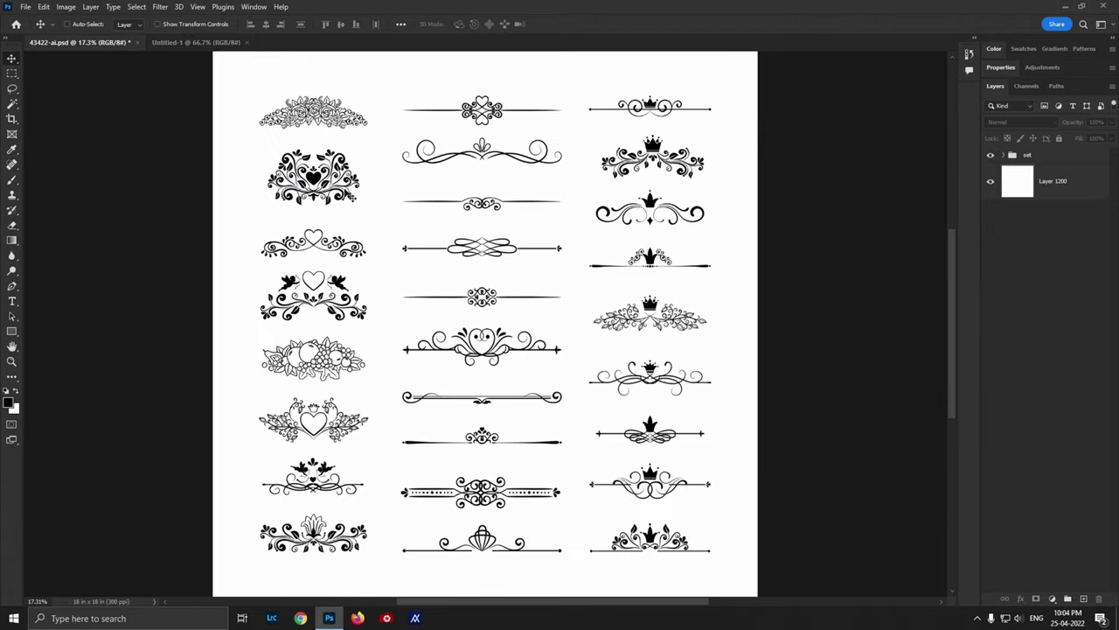
{"action": "right_click", "coordinate": [350, 435]}
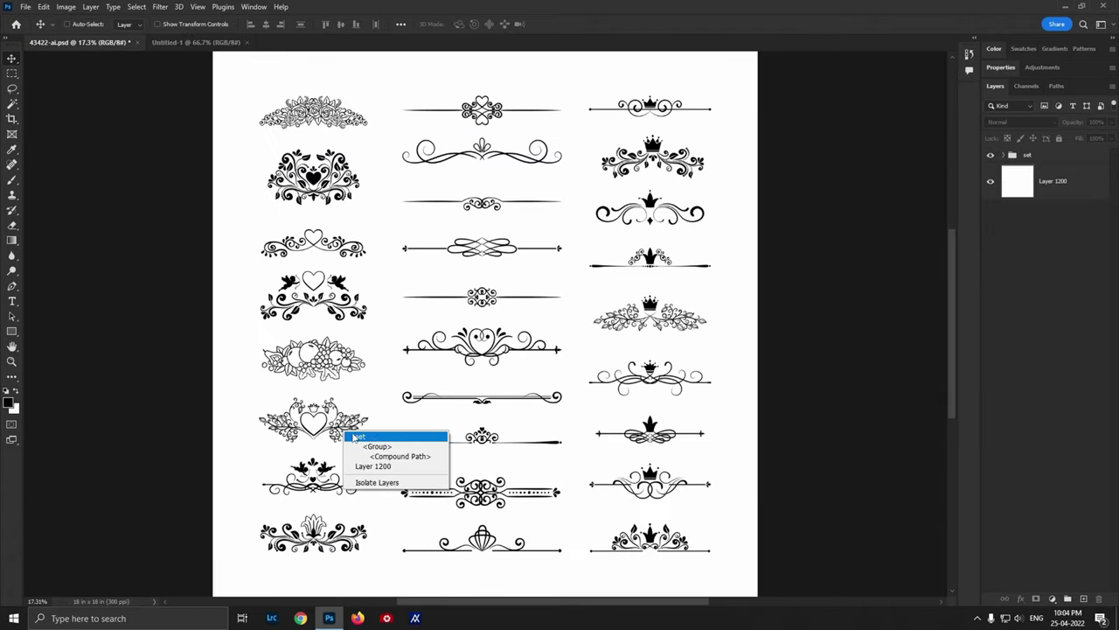
{"action": "left_click", "coordinate": [393, 444]}
{"action": "mouse_move", "coordinate": [258, 327]}
{"action": "left_mouse_down"}
{"action": "mouse_move", "coordinate": [177, 154]}
{"action": "mouse_move", "coordinate": [494, 308]}
{"action": "left_mouse_up"}
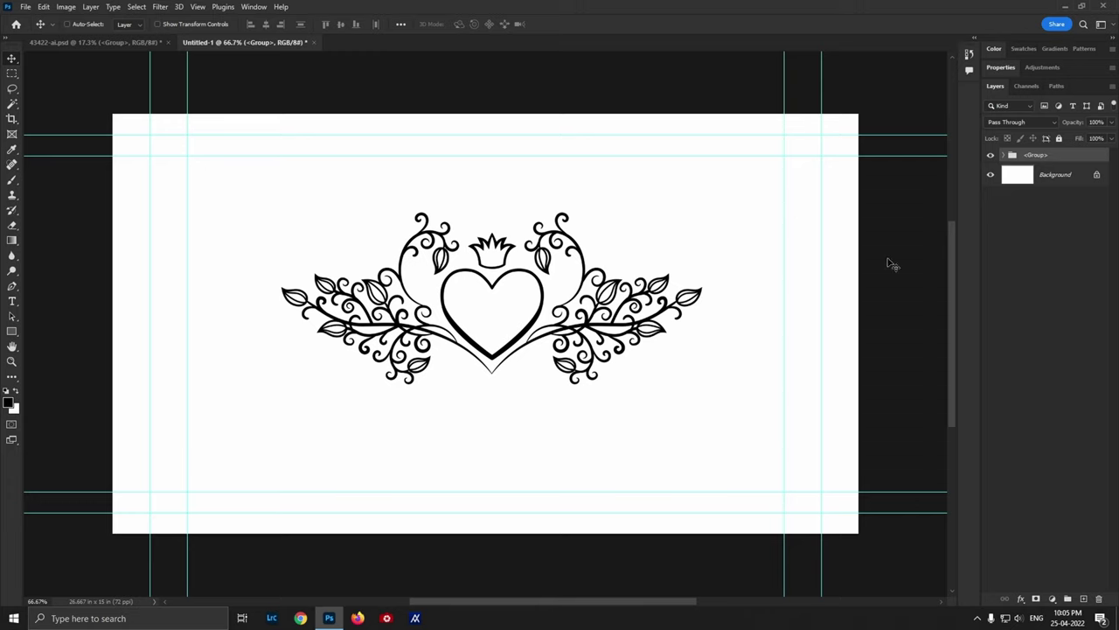
Expand the heart divider group, trial-move its middle compound path, and undo the move.
{"action": "left_click", "coordinate": [1002, 155]}
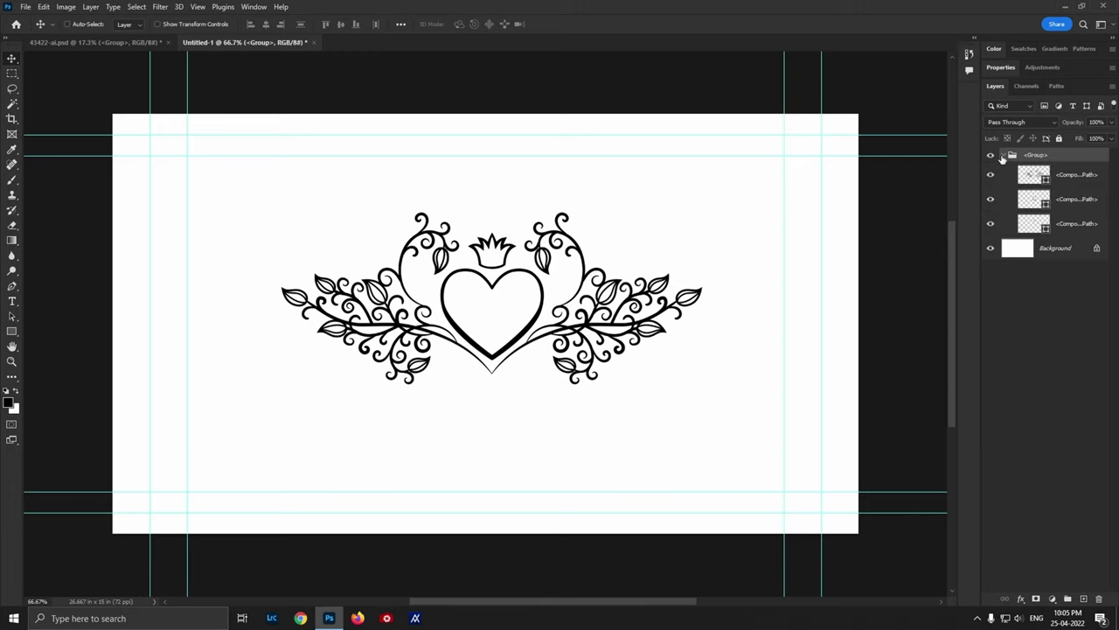
{"action": "left_click", "coordinate": [1073, 204]}
{"action": "left_click", "coordinate": [1067, 224]}
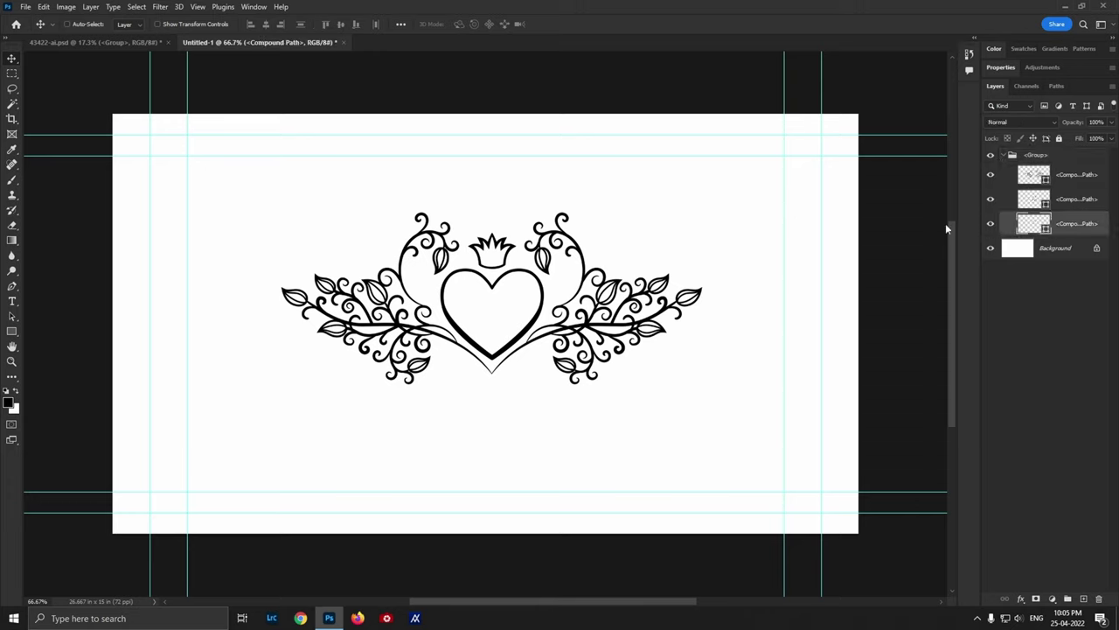
{"action": "left_click", "coordinate": [1080, 199]}
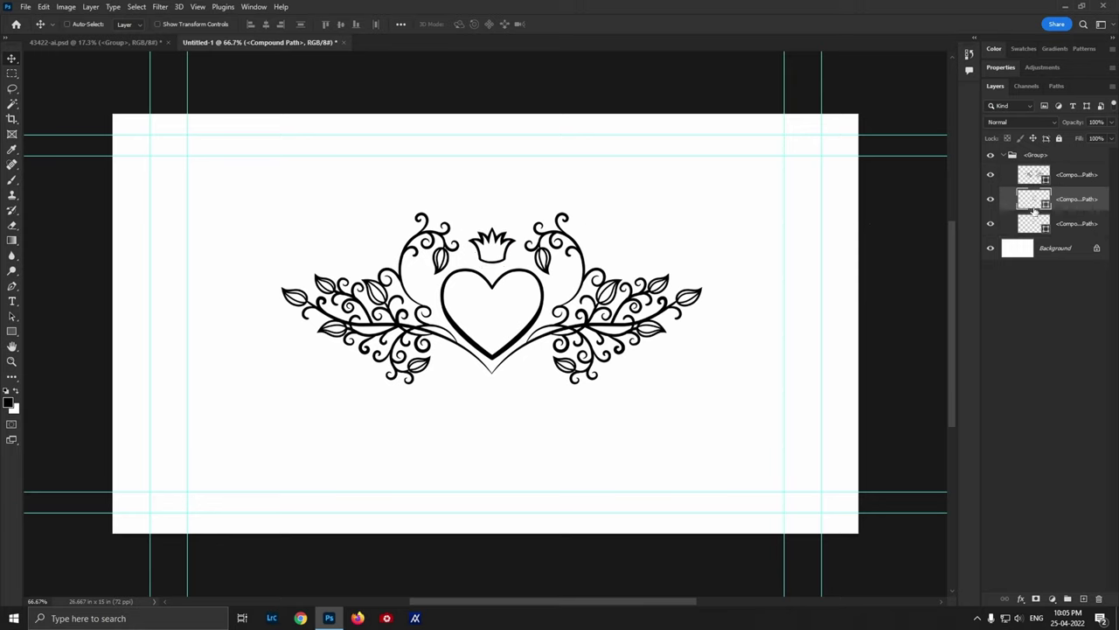
{"action": "left_click_drag", "start_coordinate": [680, 226], "coordinate": [679, 250]}
{"action": "key", "text": "ctrl+z"}
{"action": "left_click", "coordinate": [118, 45]}
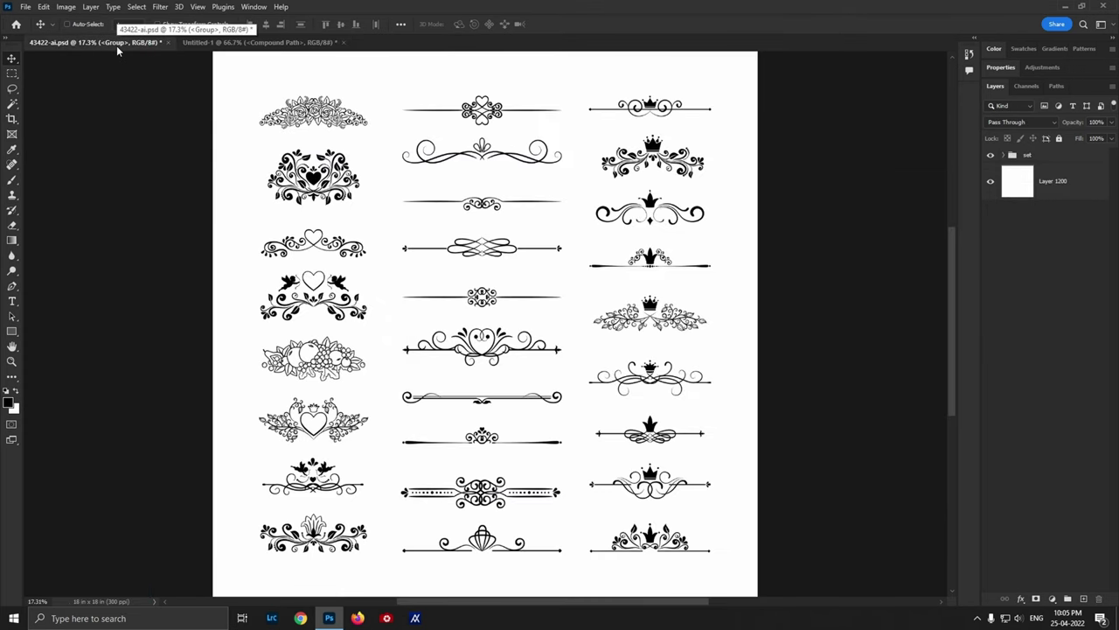